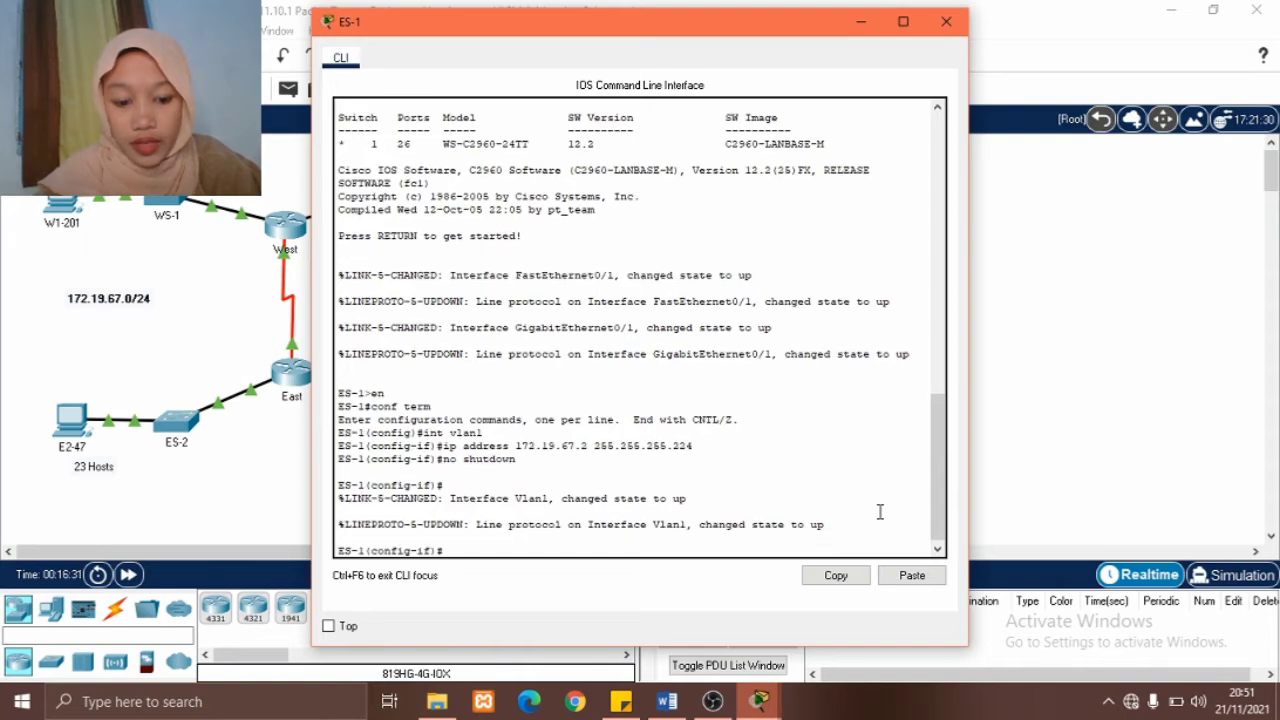
Leave interface configuration on ES-1 and set the switch's default gateway to 172.19.67.1 with ip default-gateway, using the address from the Word addressing table.
text(exit)
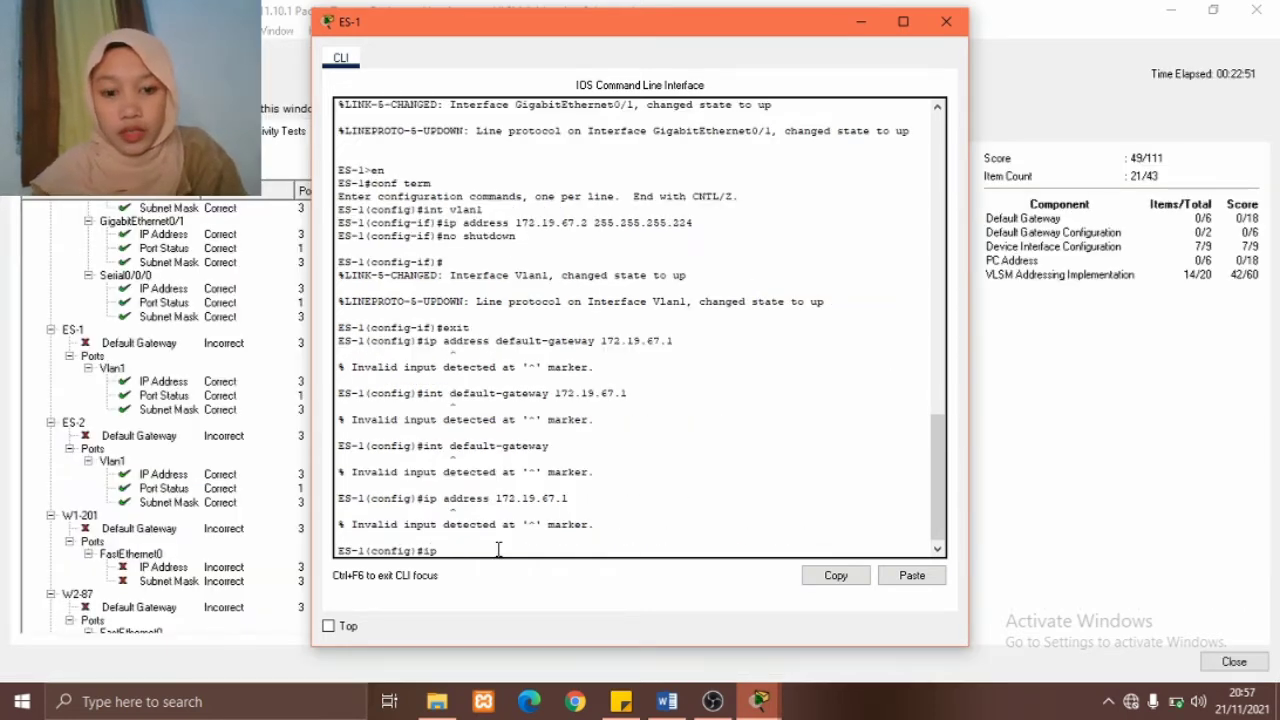
text(defaul)
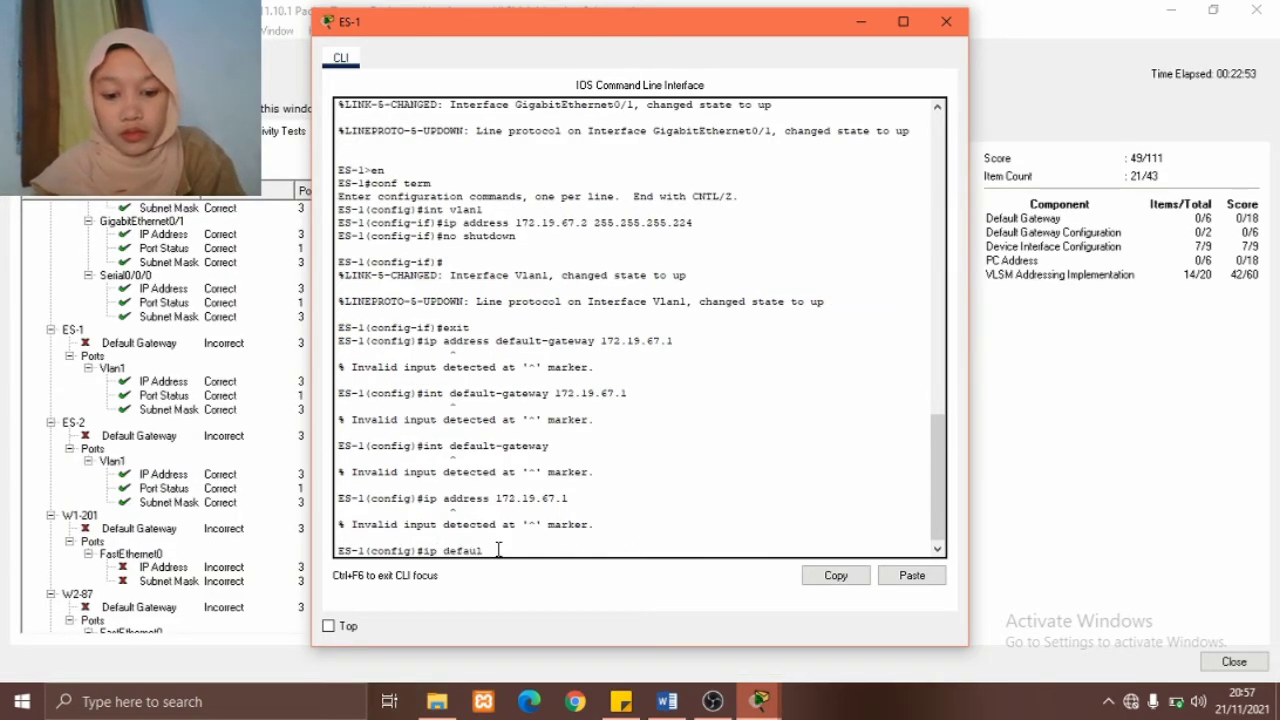
text(t-gateway)
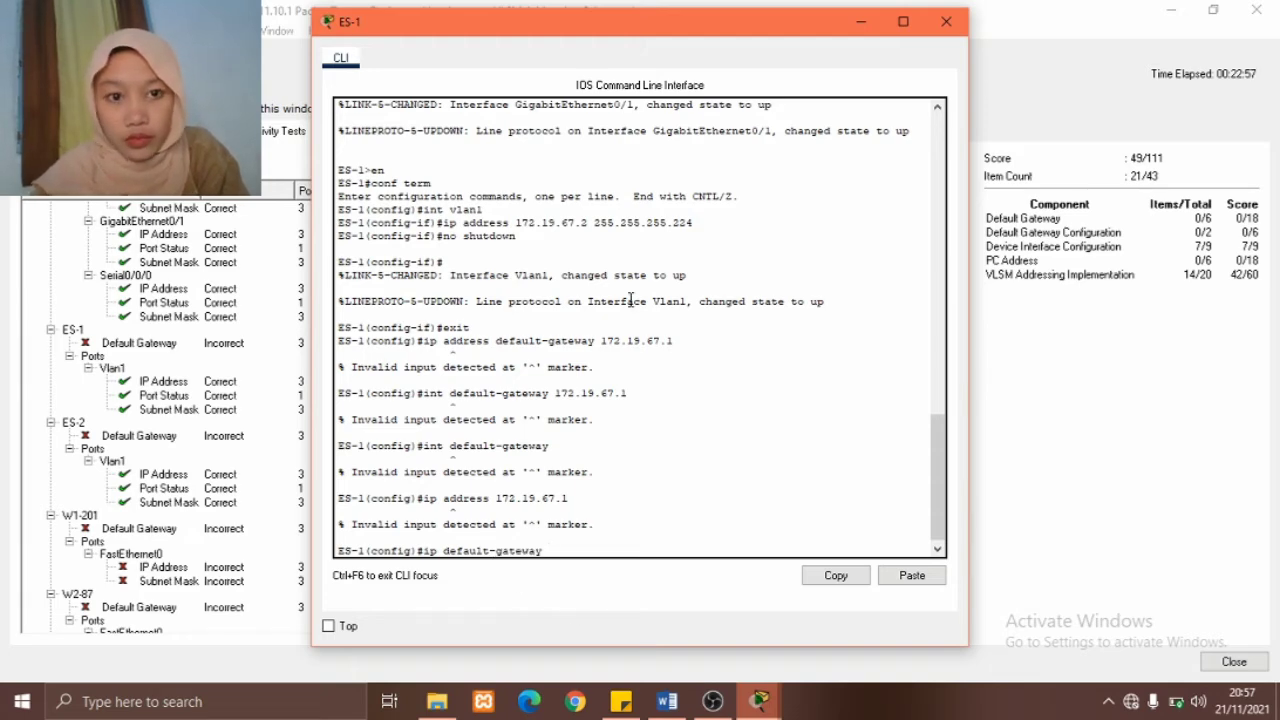
click(667, 701)
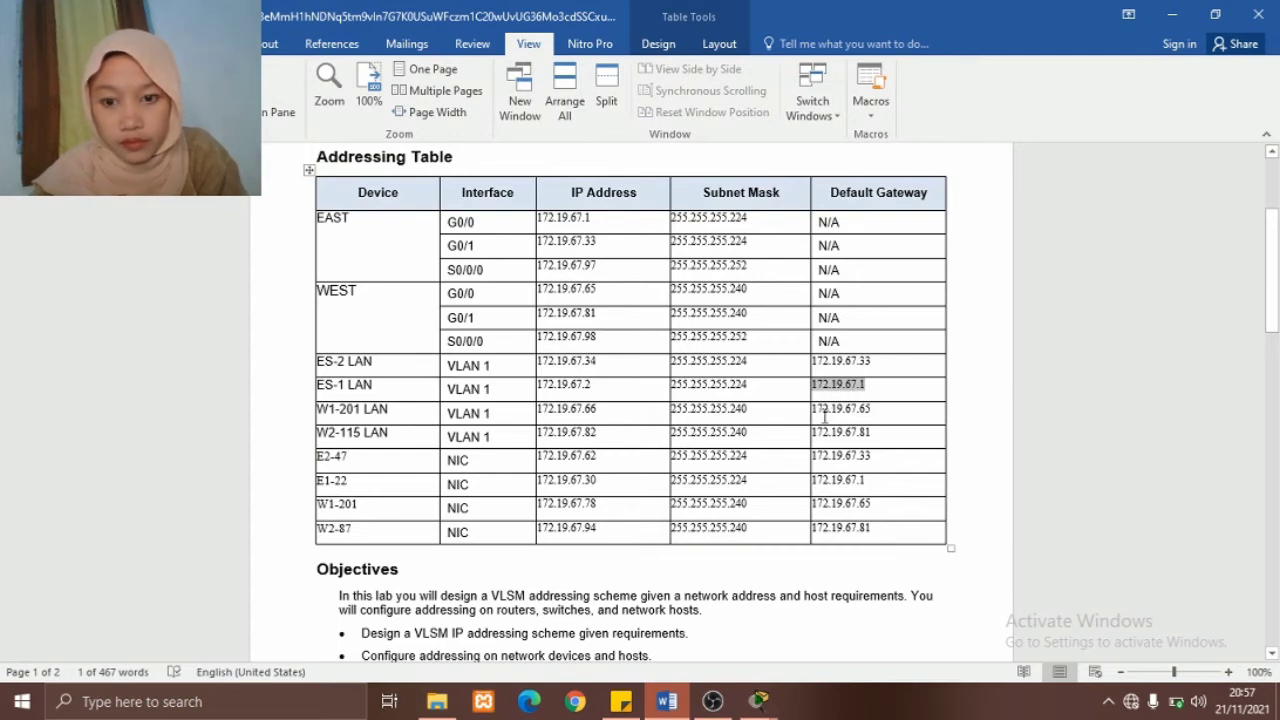
click(677, 710)
click(912, 577)
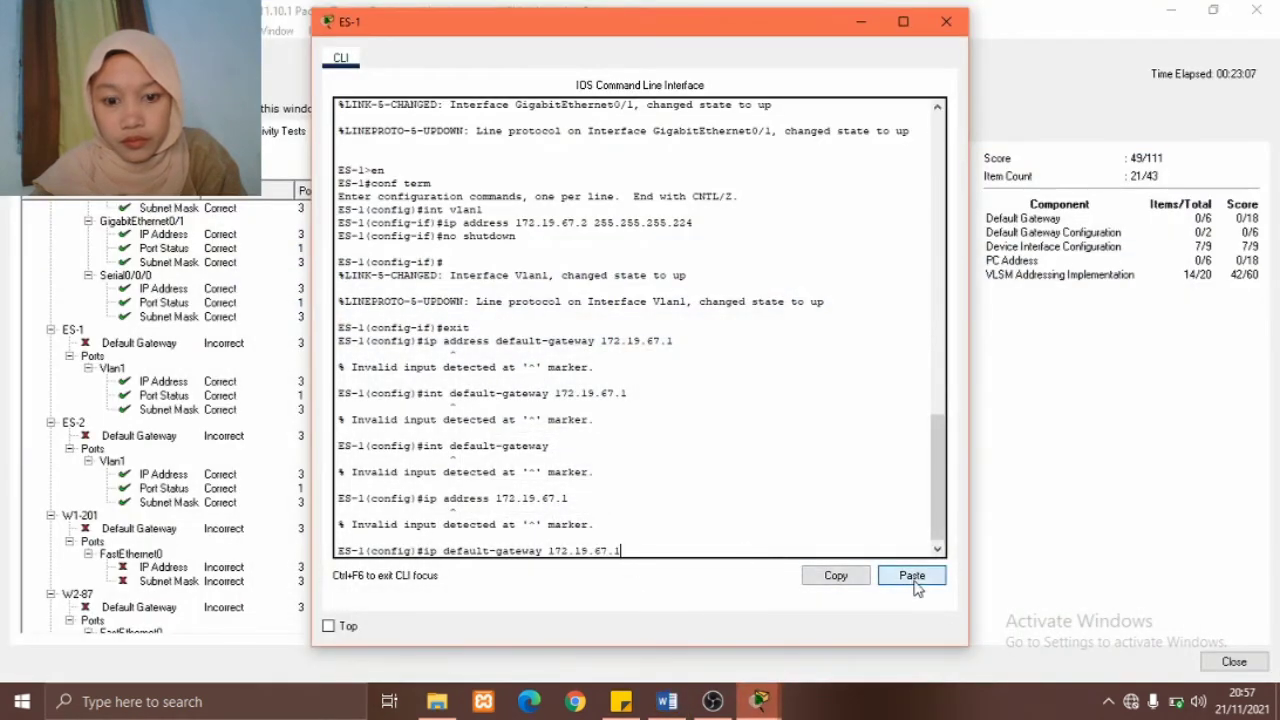
key(Return)
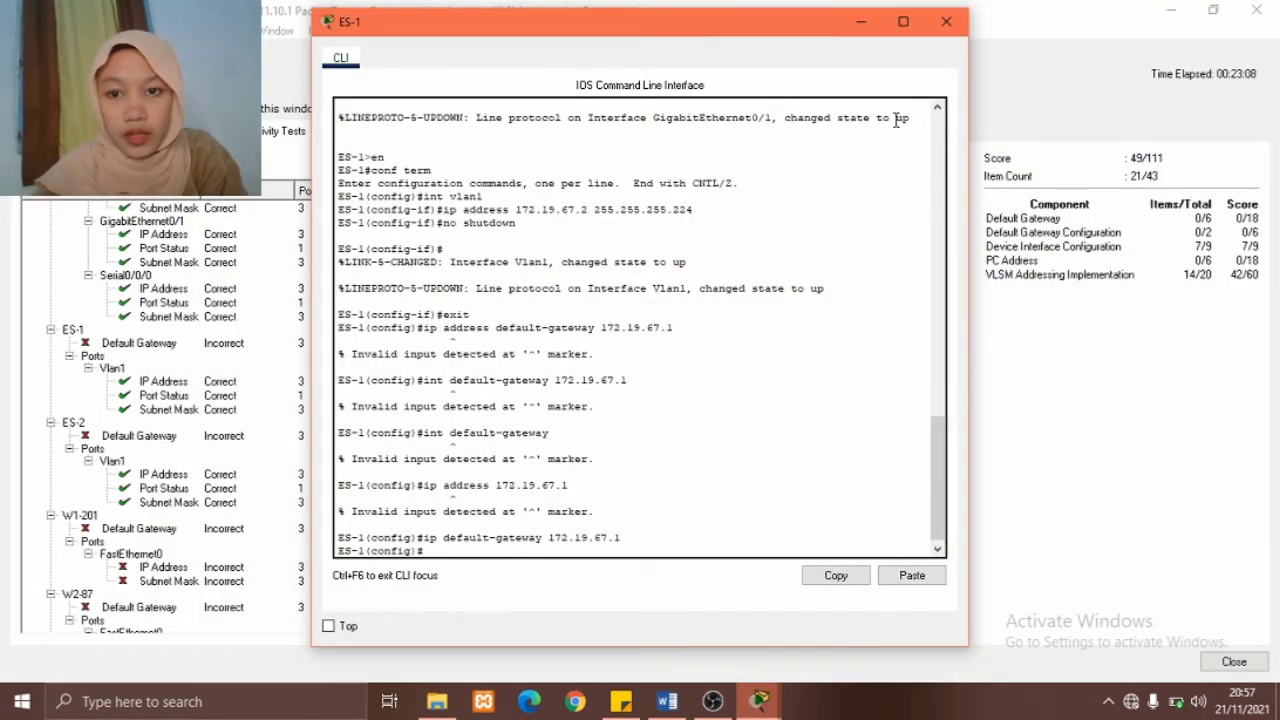
Check the activity's assessment items for ES-1's default gateway.
click(860, 21)
click(1256, 9)
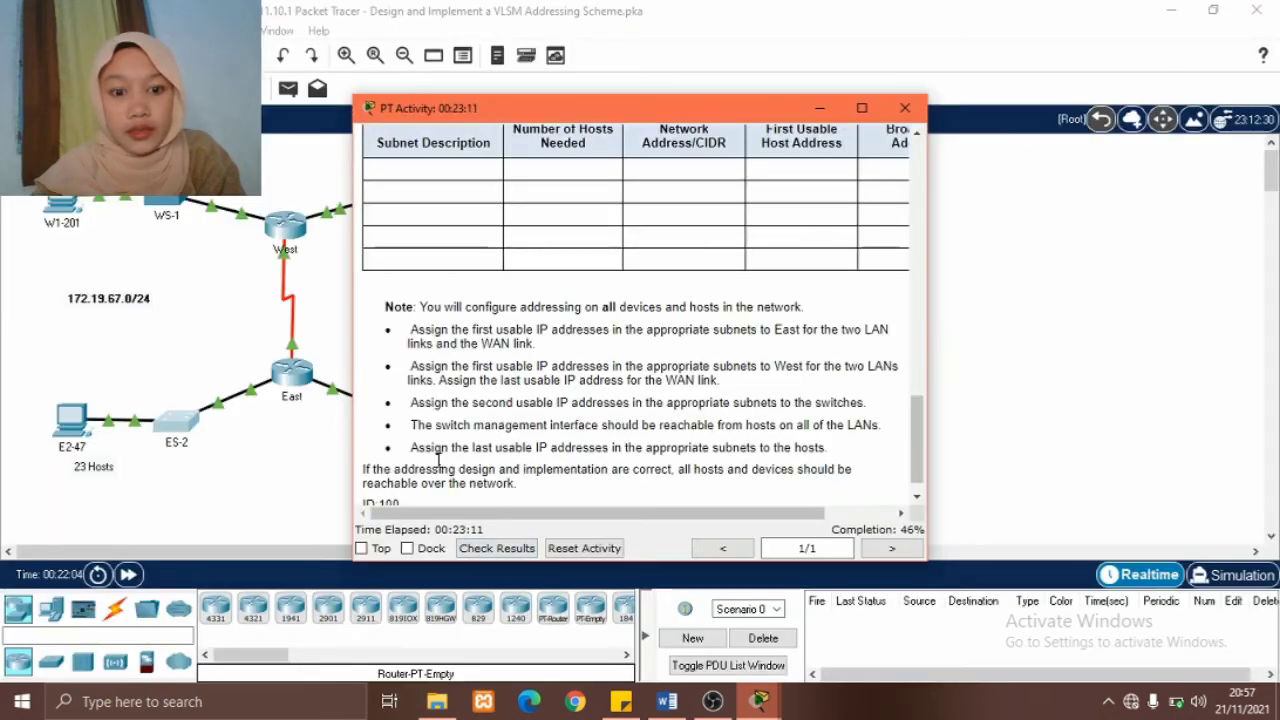
click(497, 548)
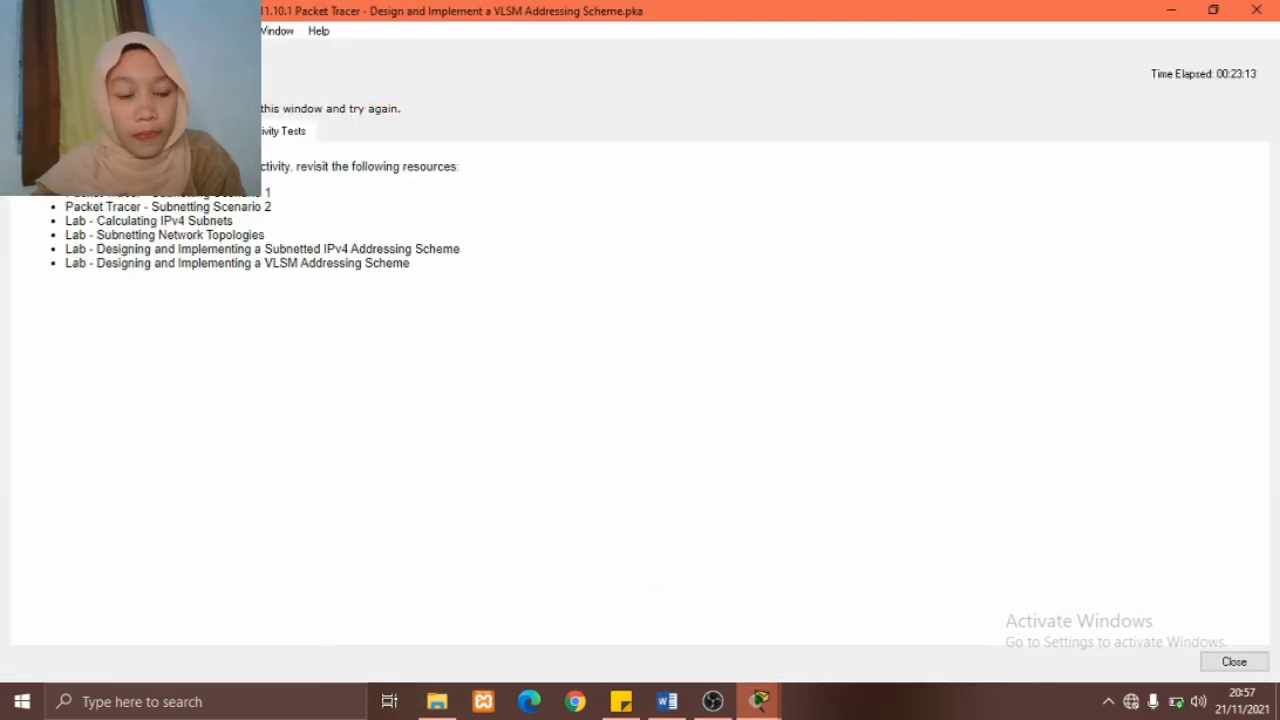
click(165, 130)
scroll(178, 374, down, 3)
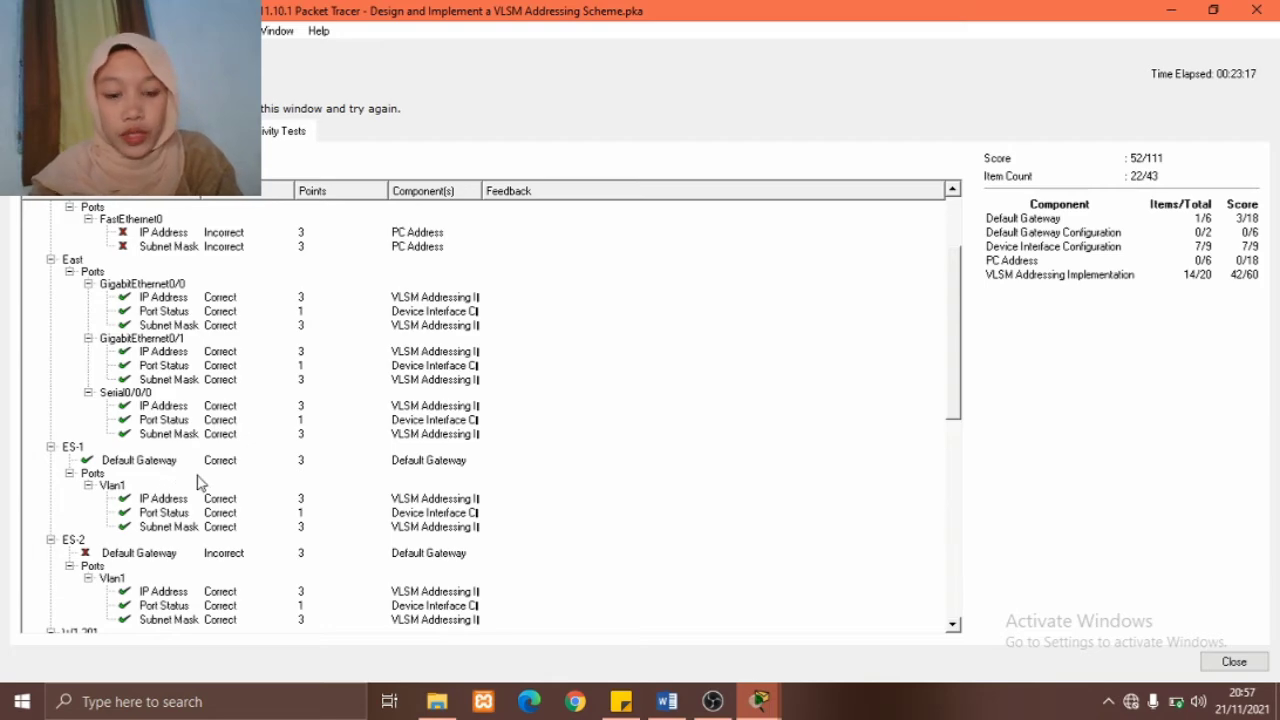
Set ES-2's default gateway to 172.19.67.33 with ip default-gateway, copying the address from the Word addressing table.
click(759, 701)
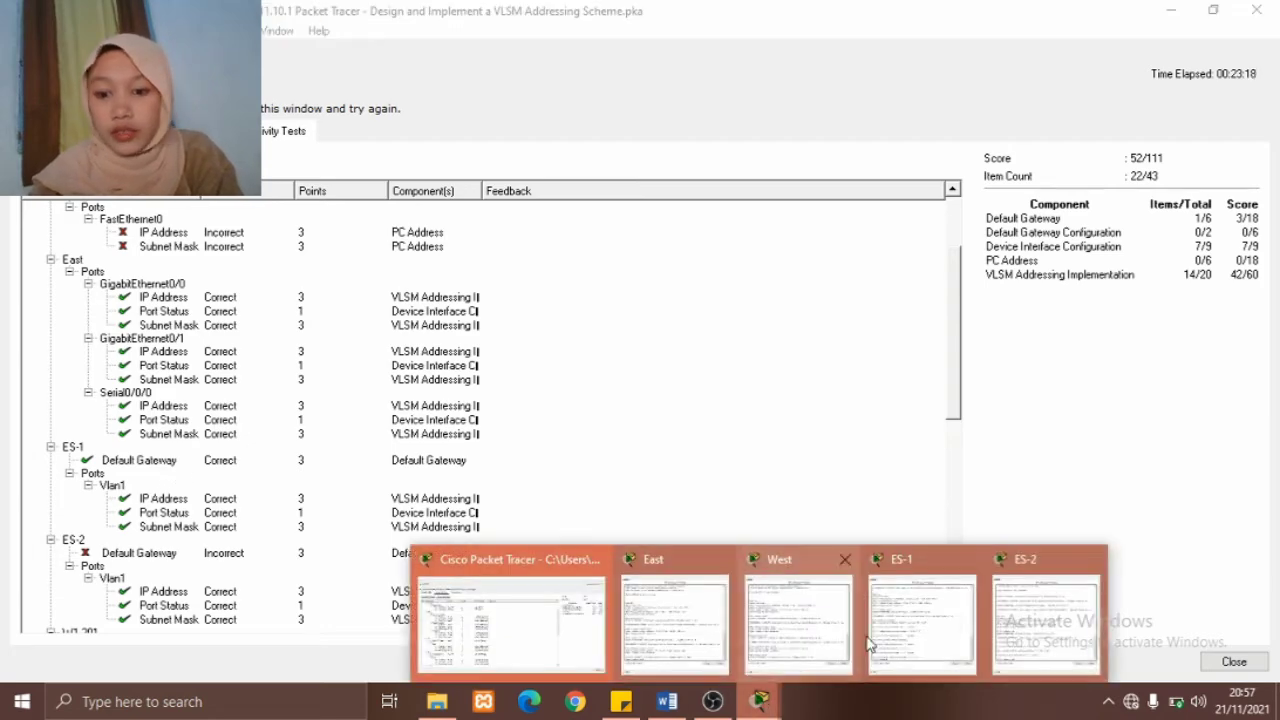
click(1015, 628)
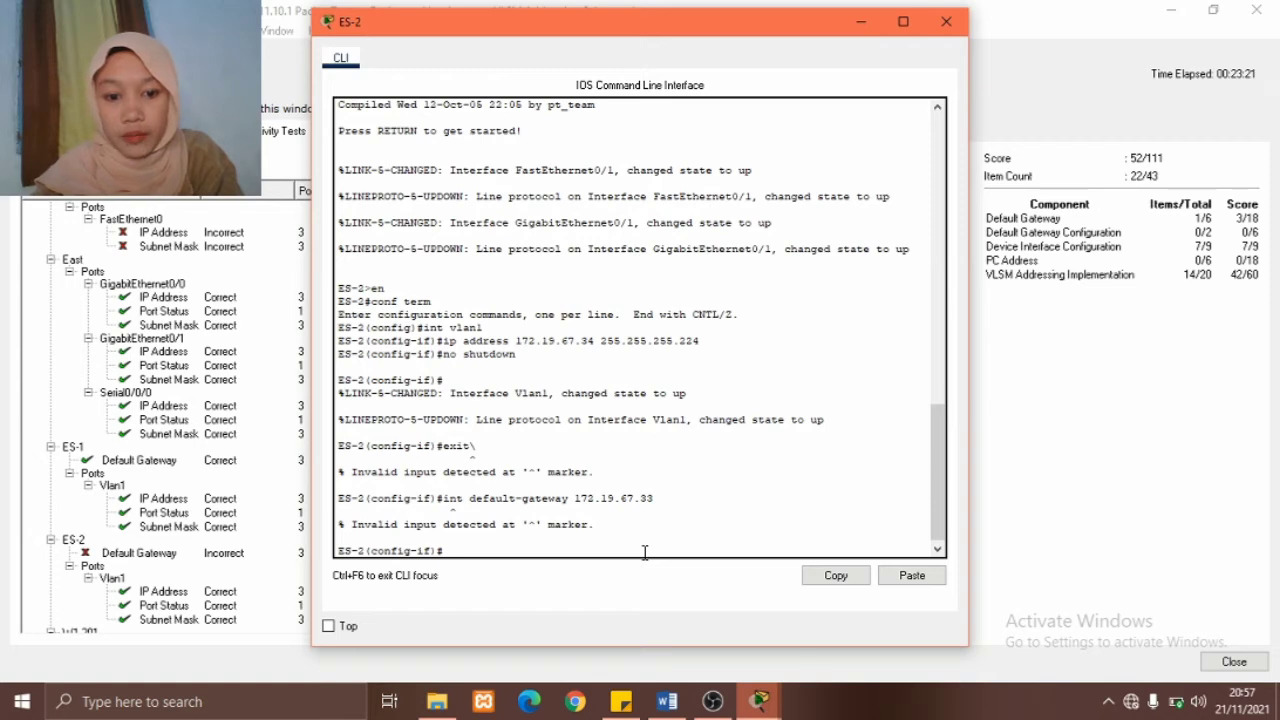
text(i)
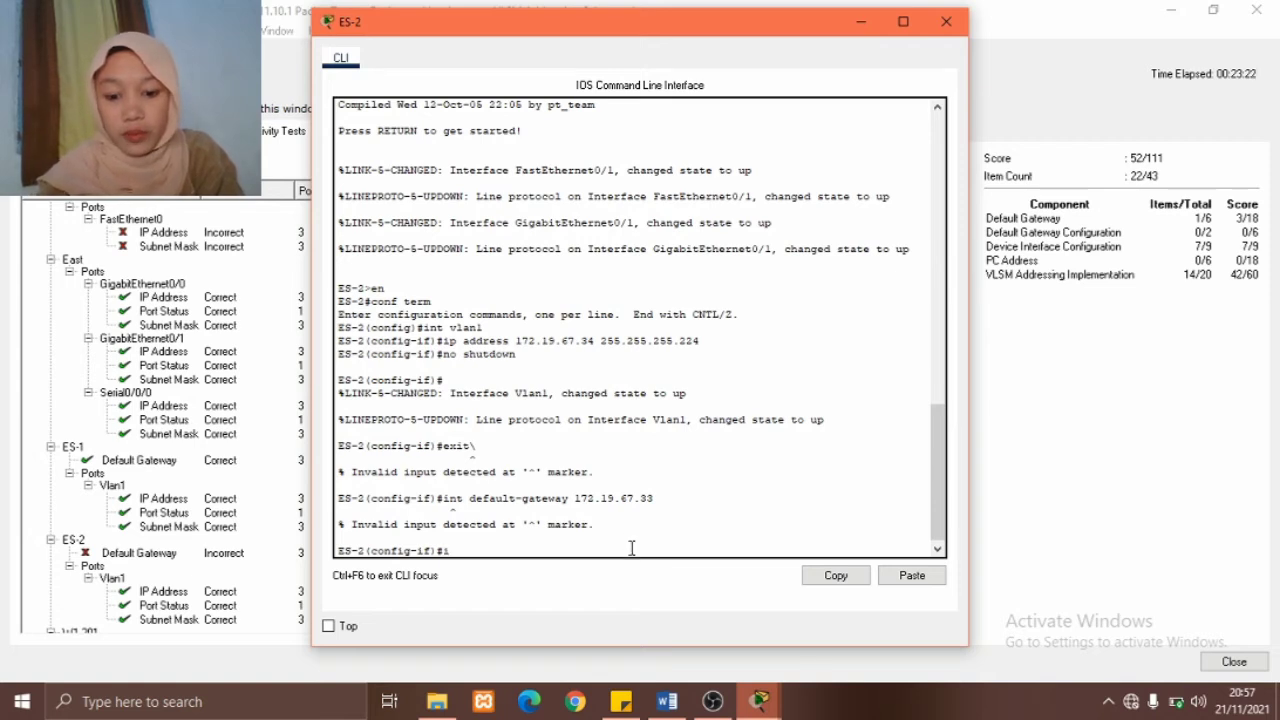
text(p default-gateway)
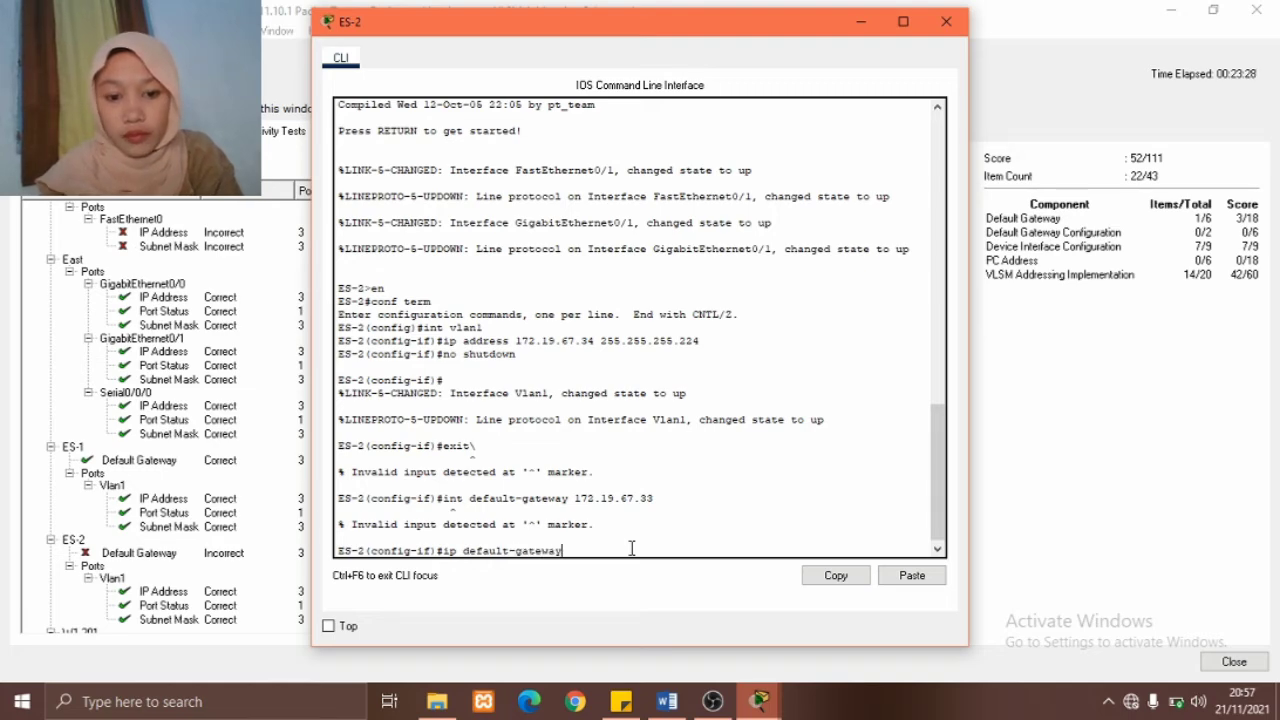
click(667, 701)
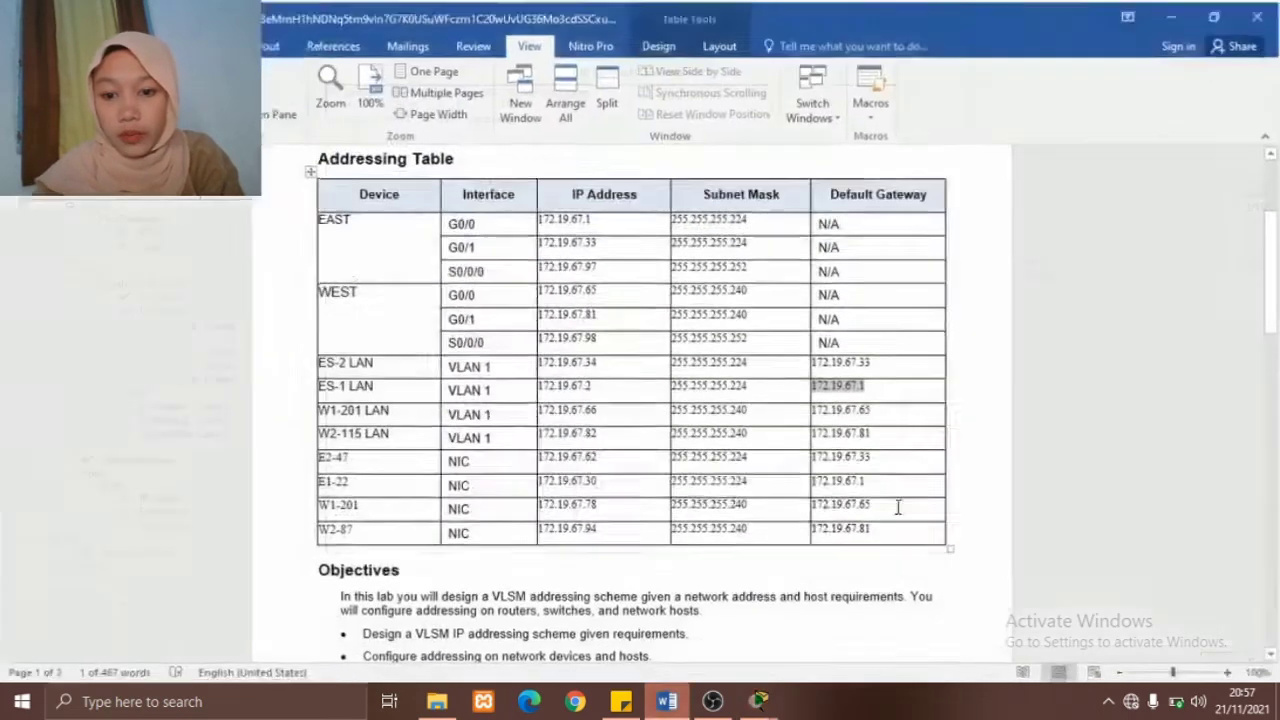
drag(813, 410, 875, 411)
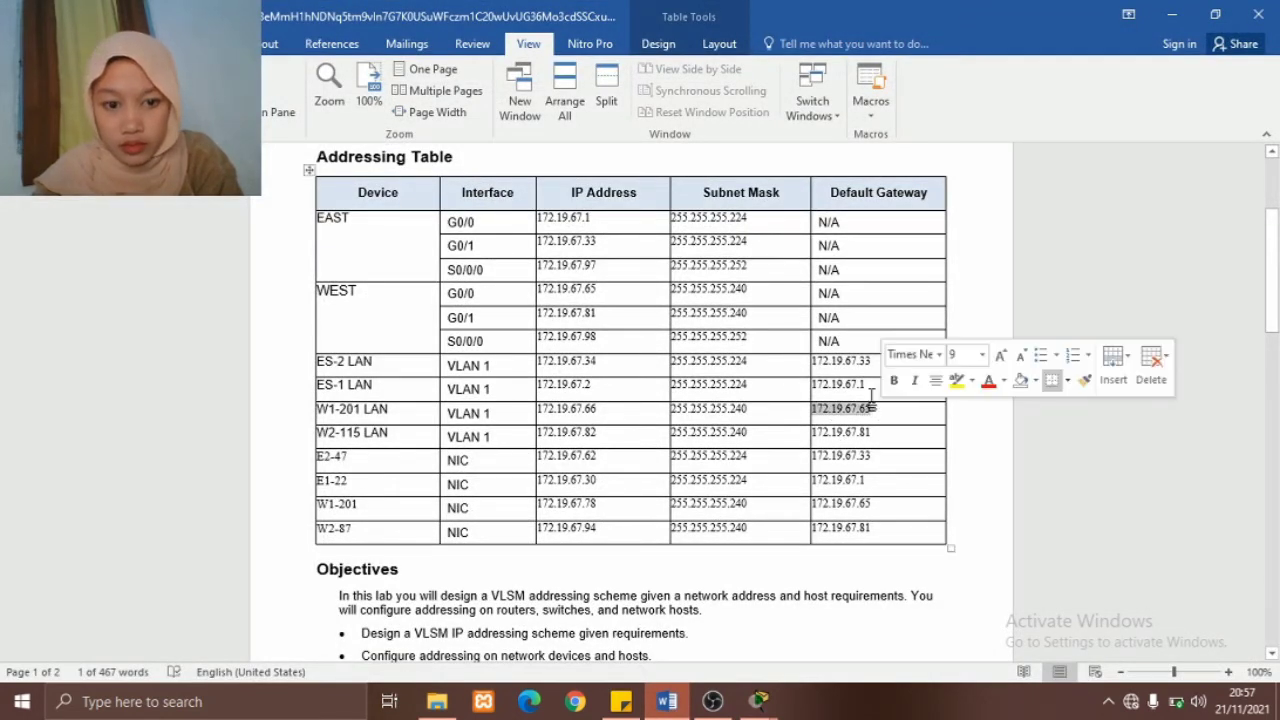
drag(872, 361, 812, 362)
key(super+c)
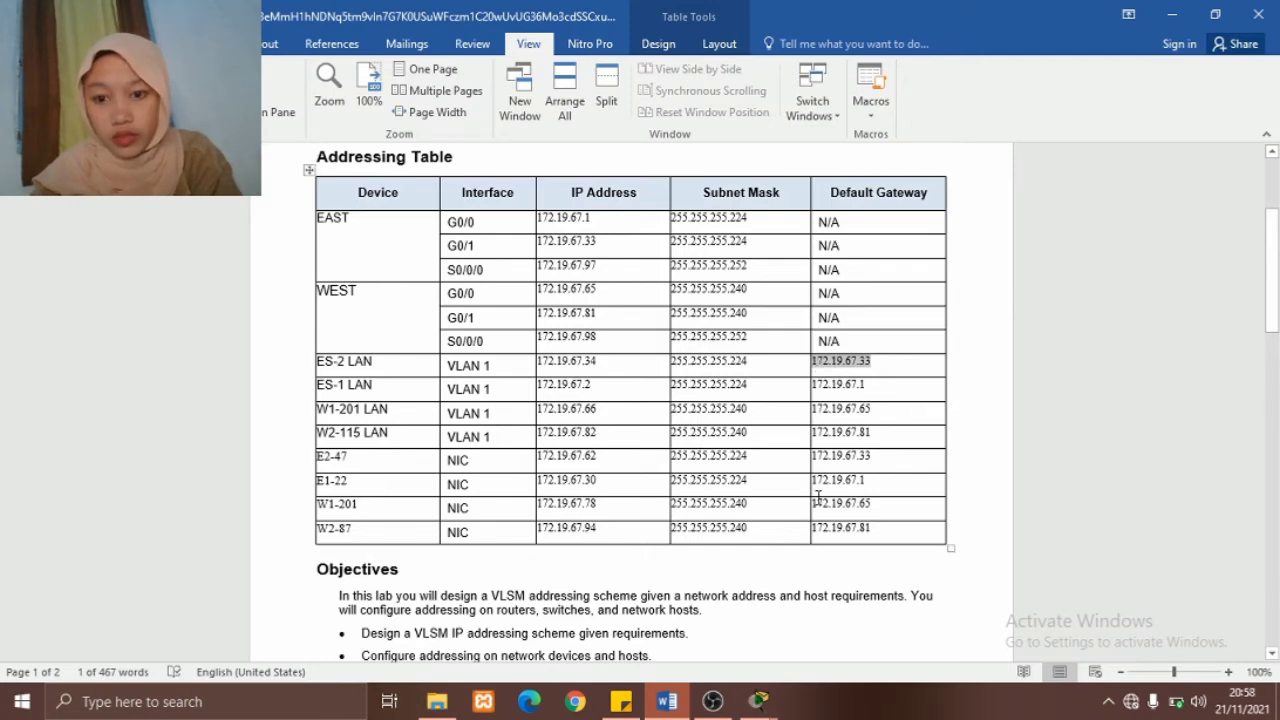
key(alt+Tab)
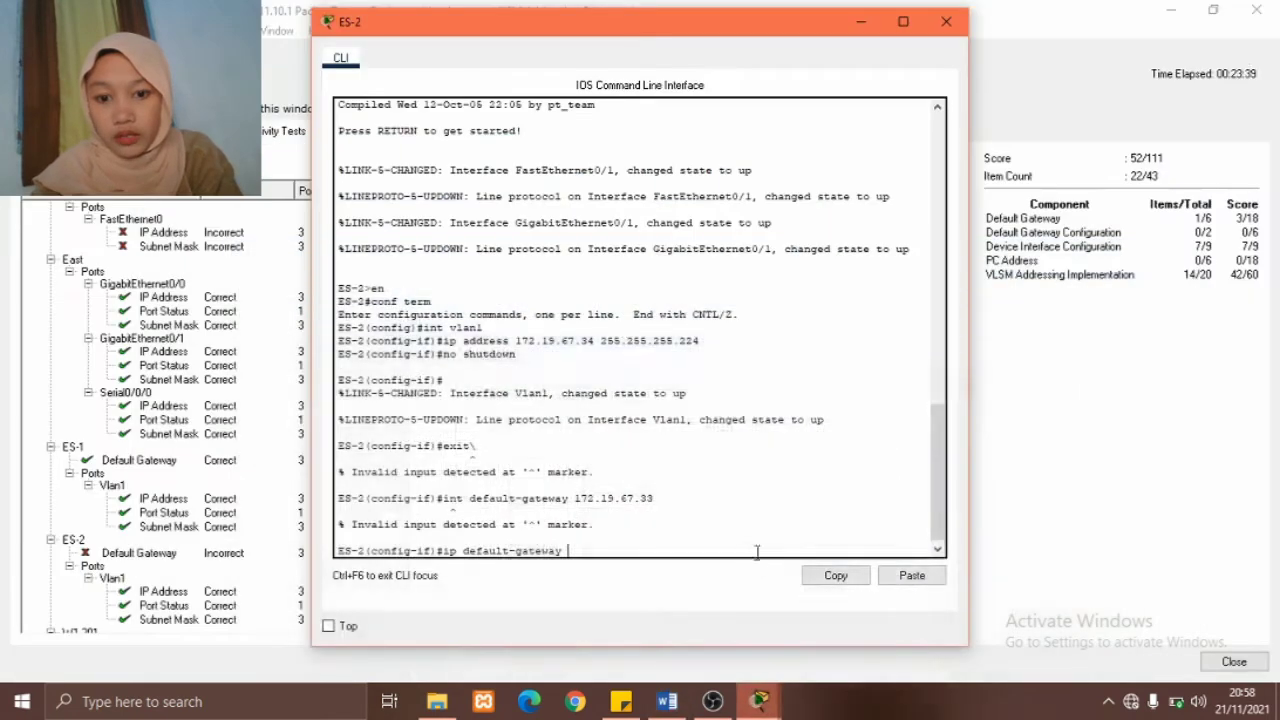
click(912, 577)
key(Return)
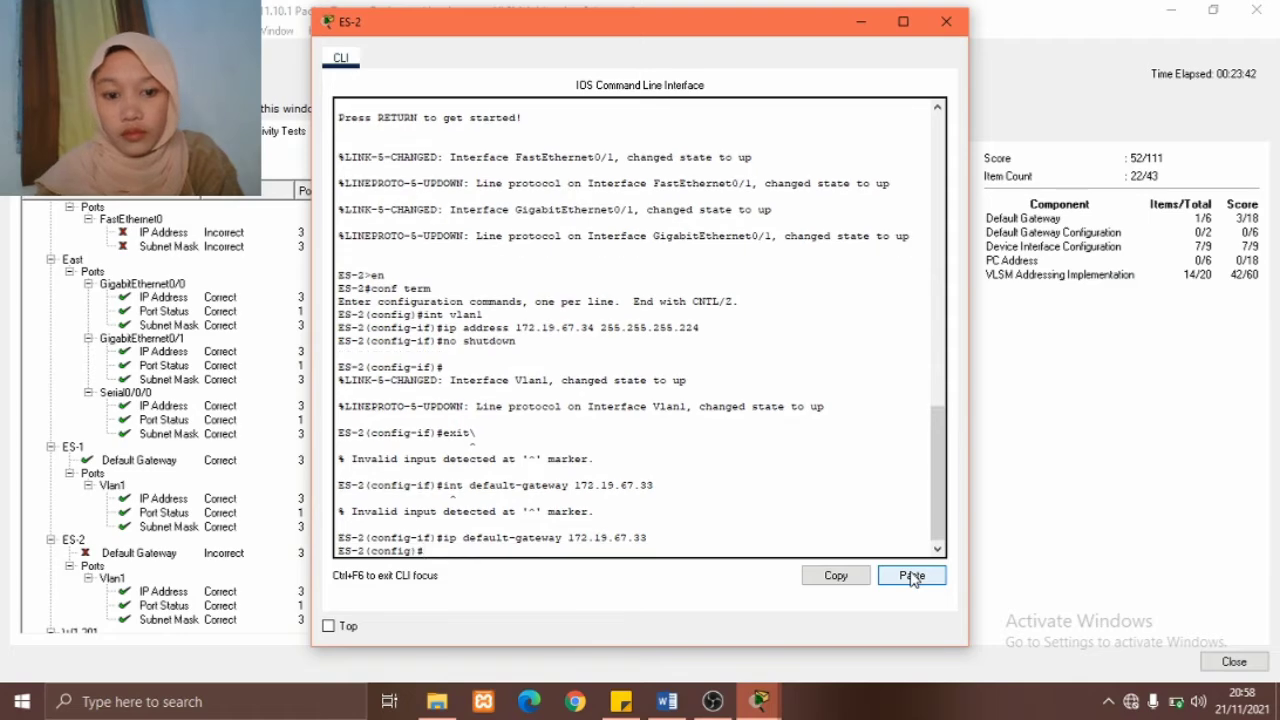
Recheck the activity's assessment items for ES-2's default gateway and the remaining devices.
click(867, 32)
click(1256, 10)
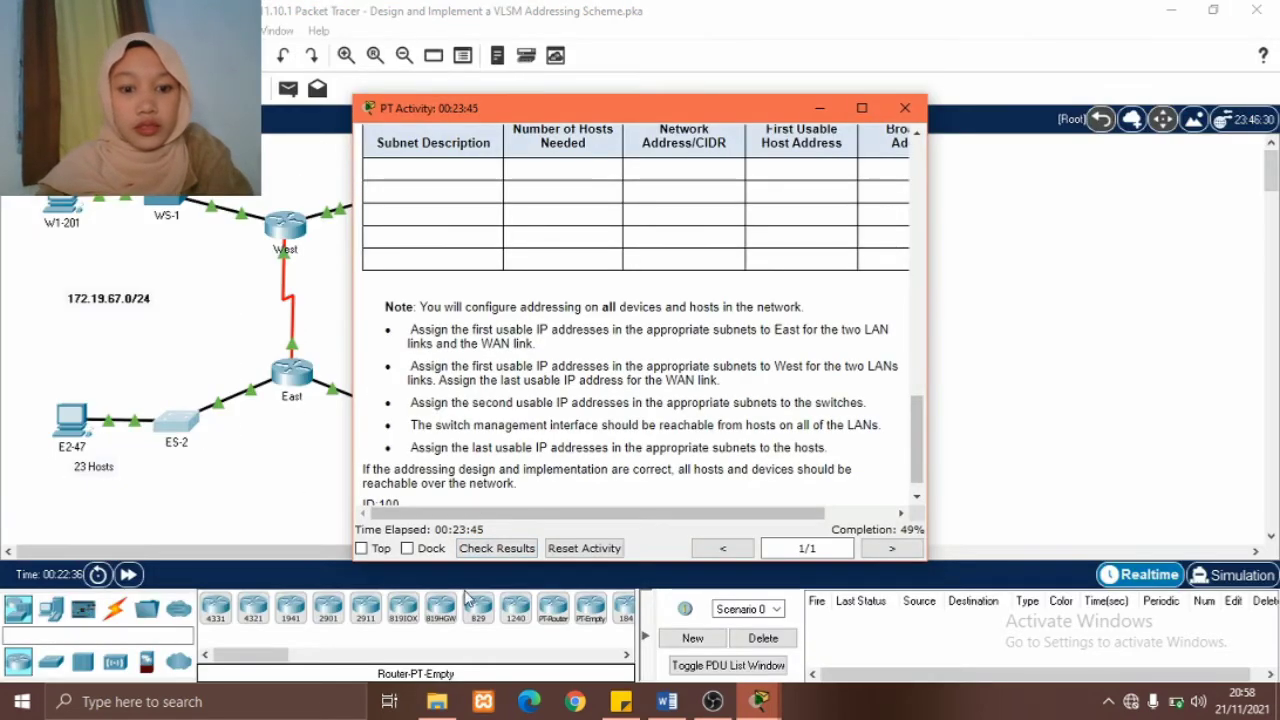
click(500, 550)
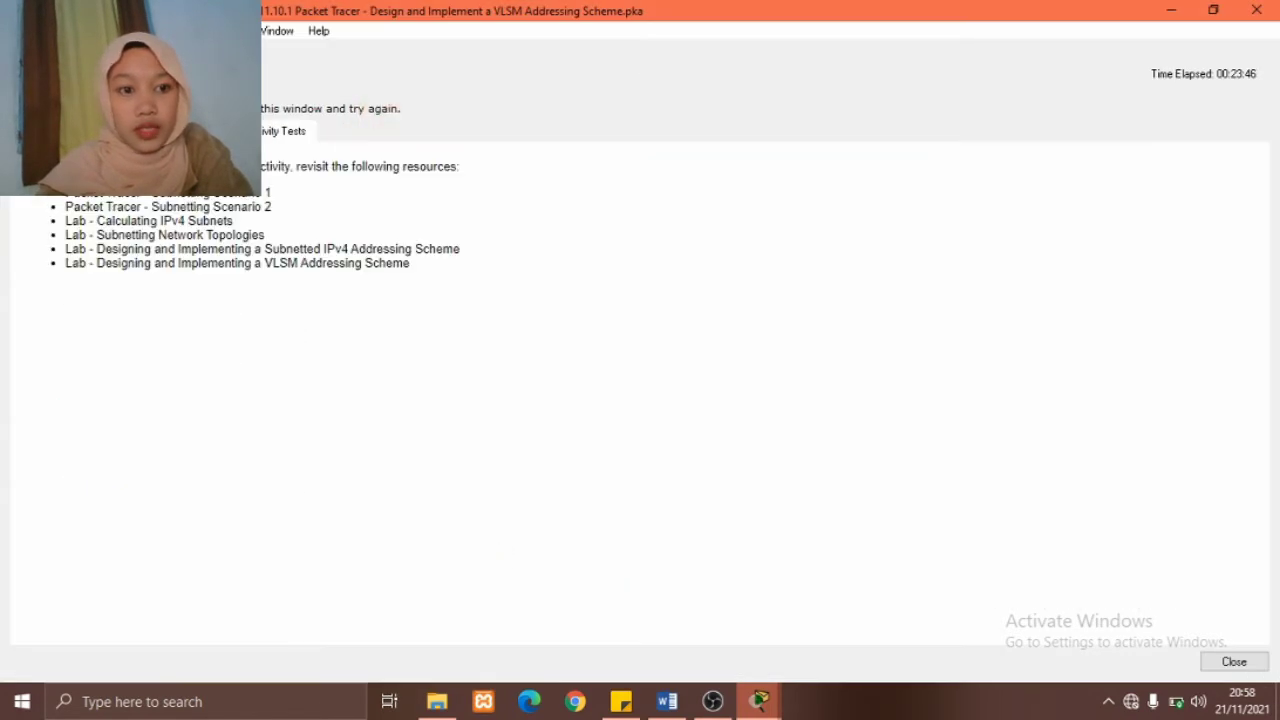
click(160, 131)
scroll(188, 423, down, 8)
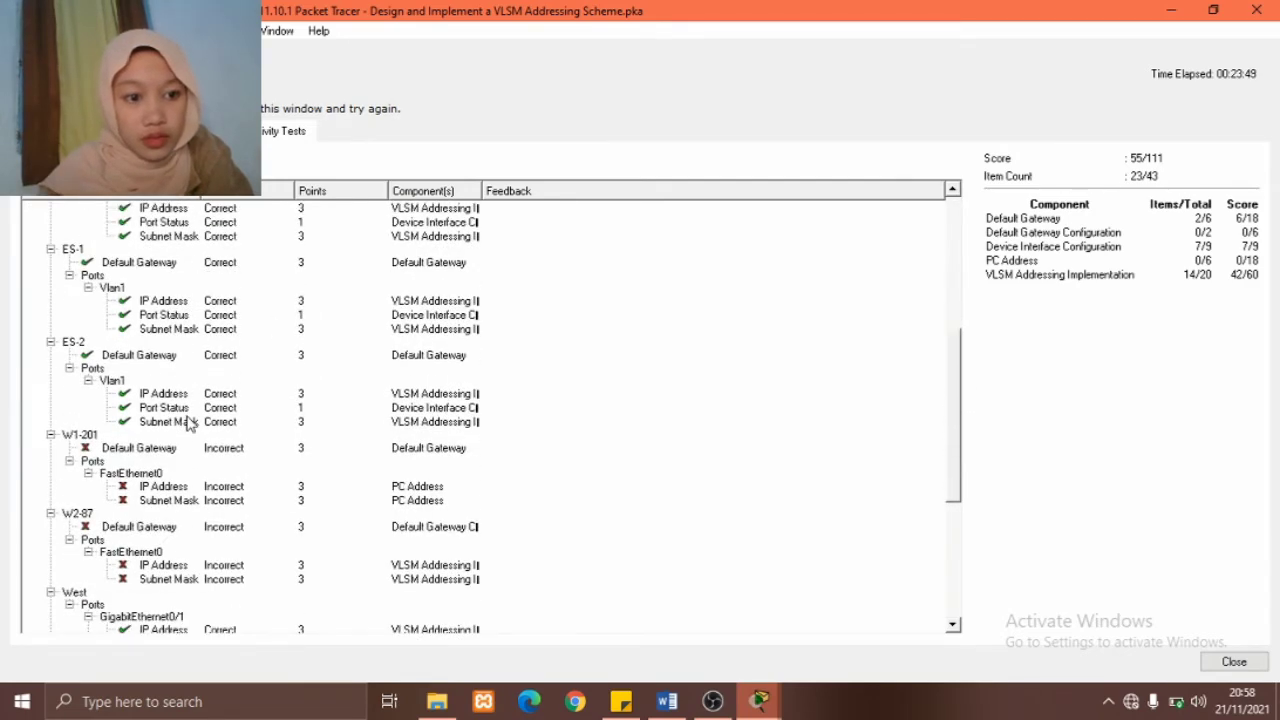
scroll(188, 423, up, 1)
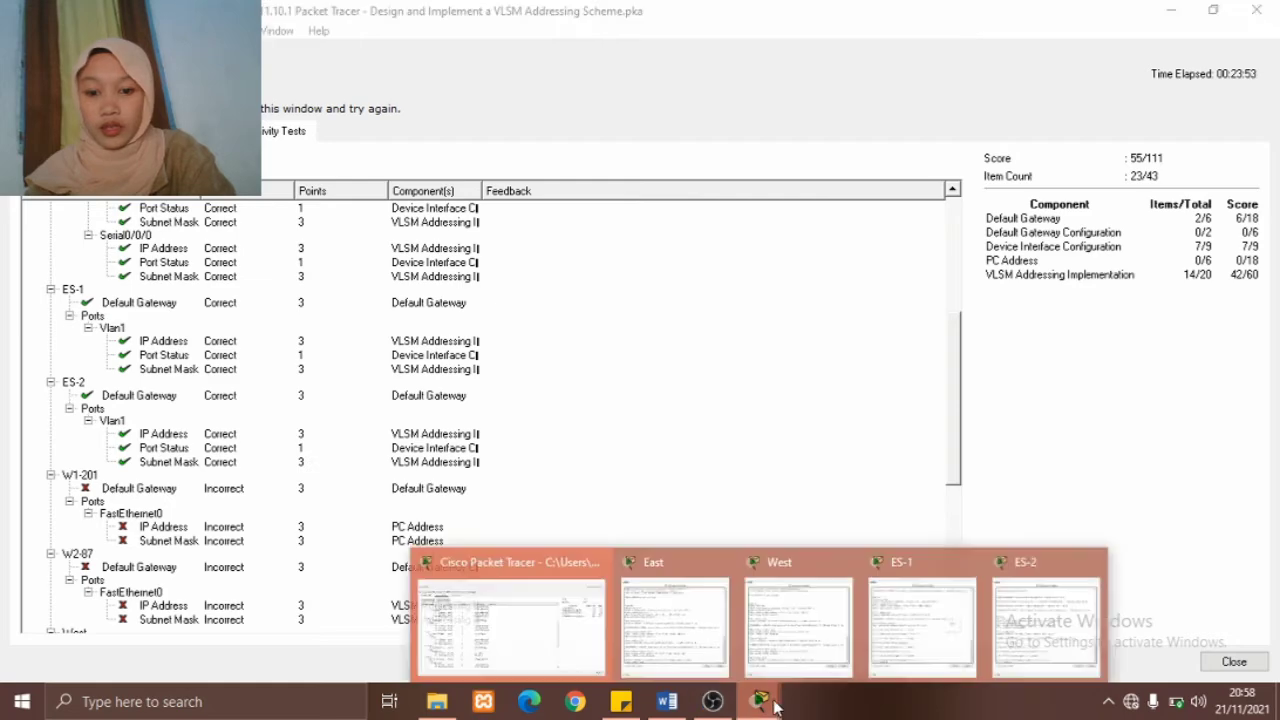
click(512, 597)
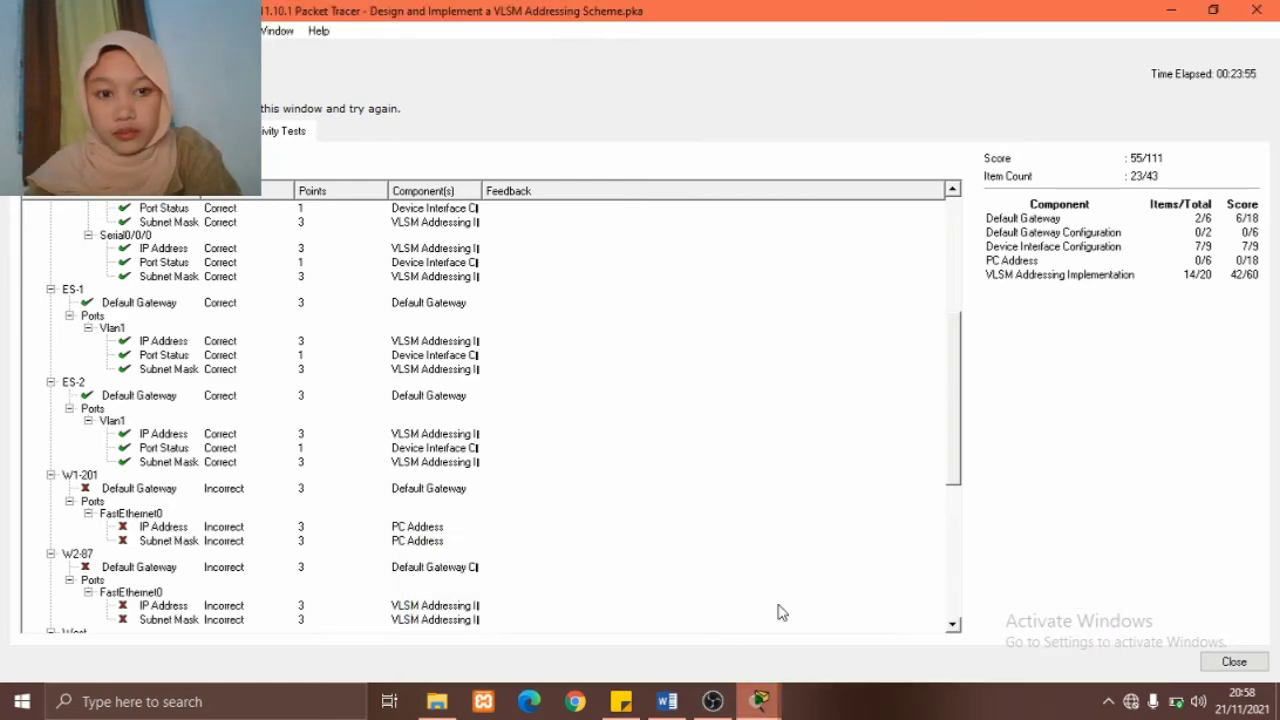
Return from the results to the topology, open the WS-1 switch's command line and enter global configuration mode.
click(1256, 10)
click(818, 108)
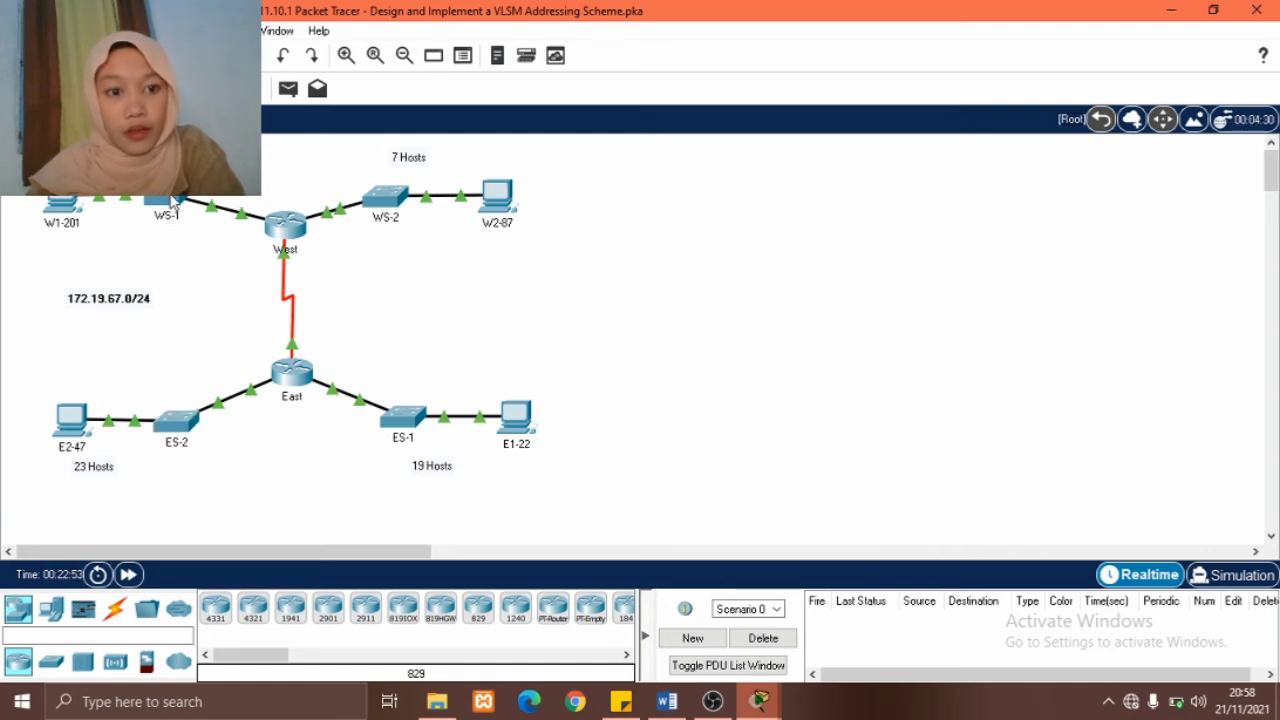
click(170, 208)
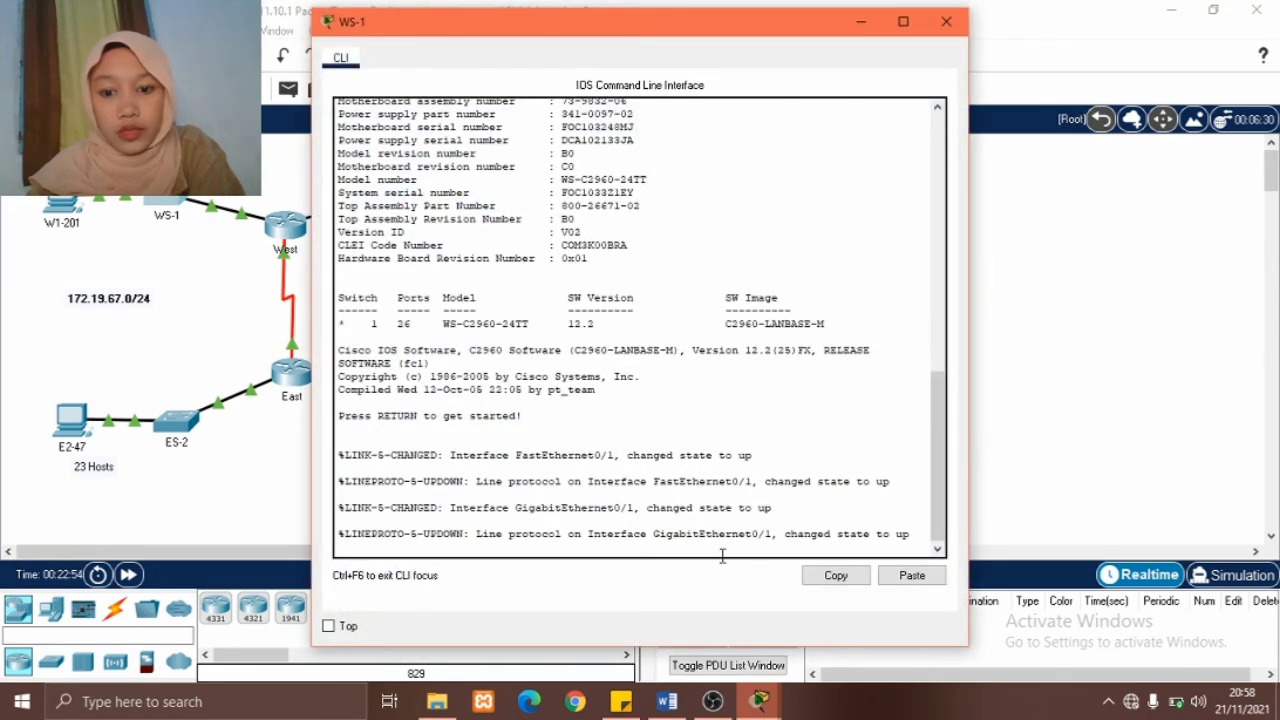
key(Return)
text(e)
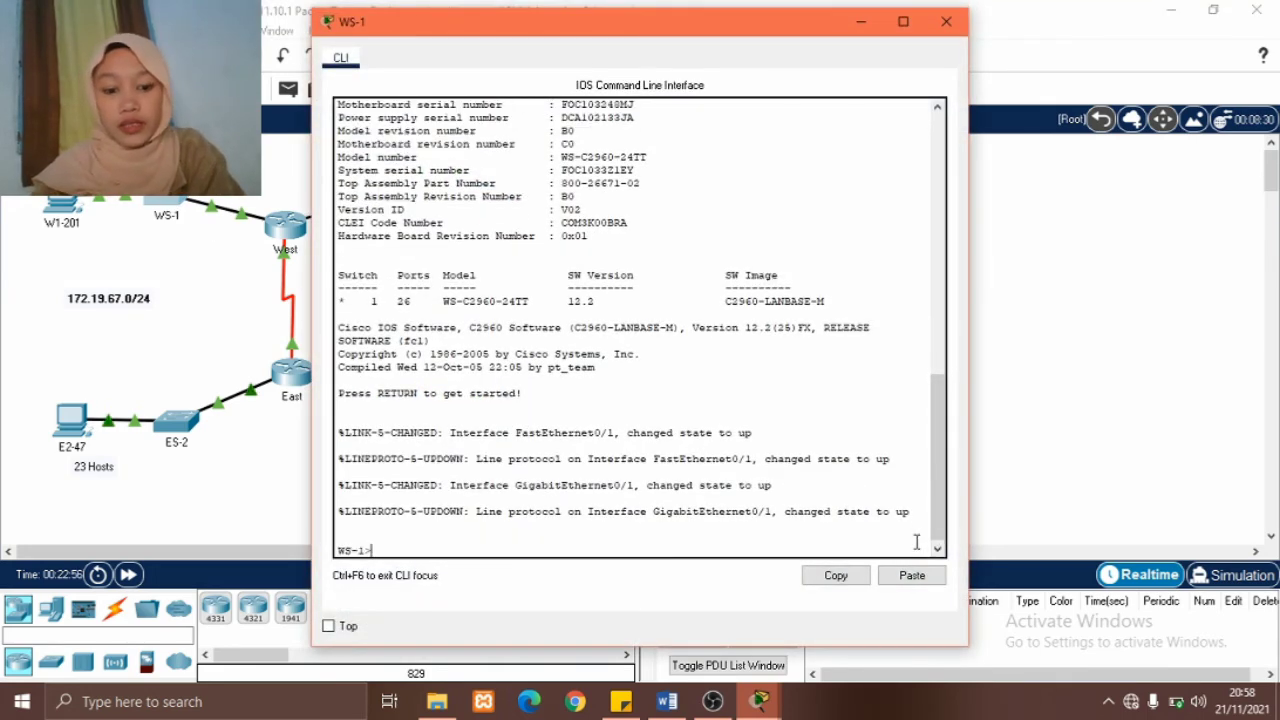
text(n)
key(Return)
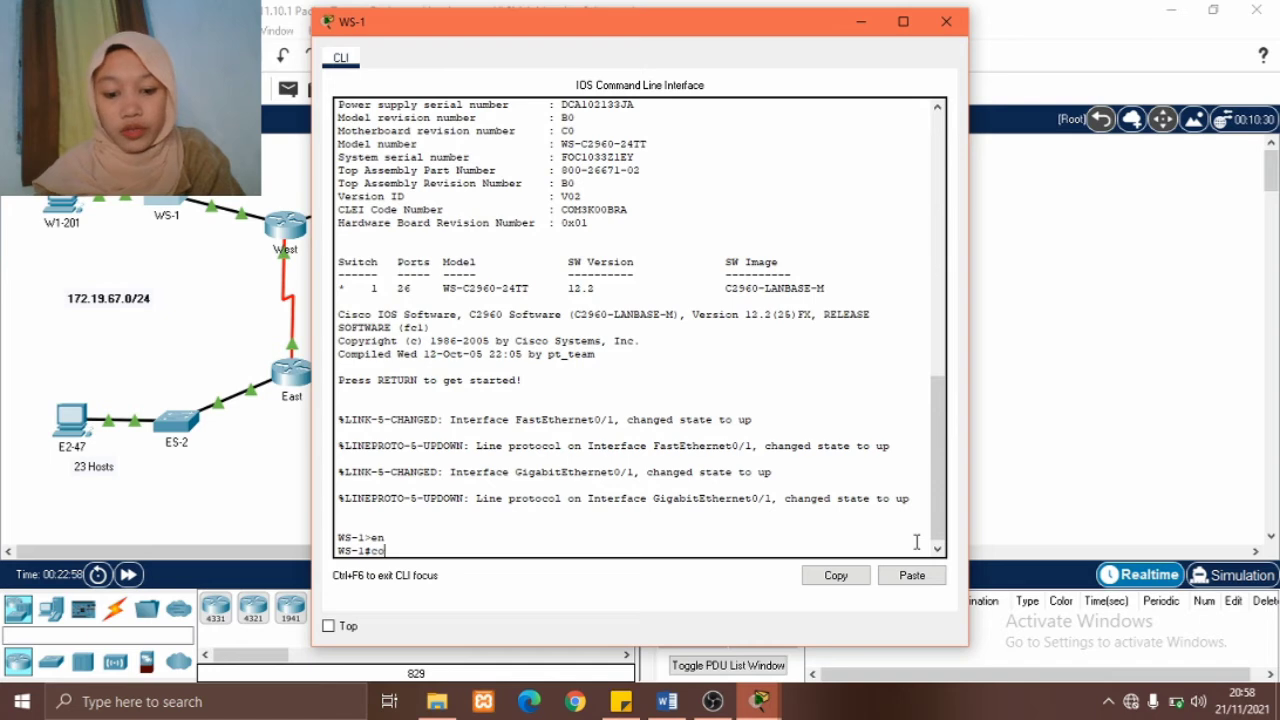
text(conf term)
key(Return)
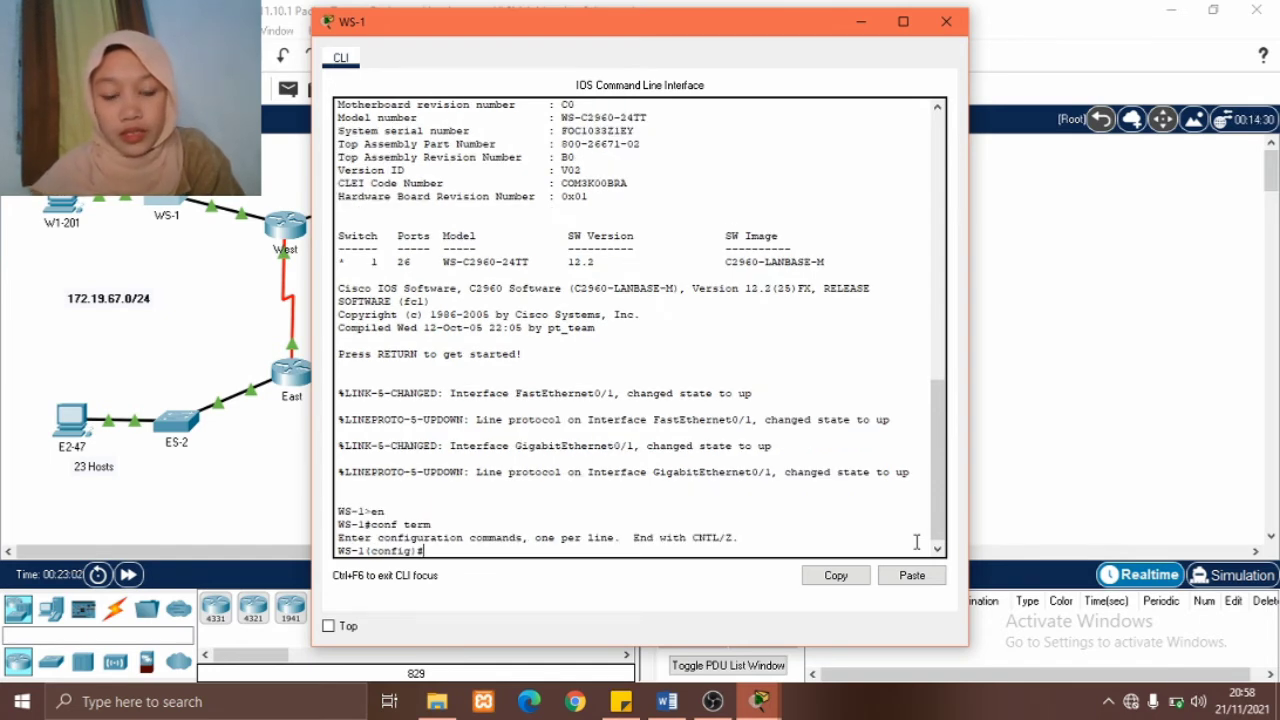
Enter WS-1's VLAN 1 interface and try ip address with only 172.19.67.66, copied from the W1-201 LAN row of the Word addressing table.
text(int)
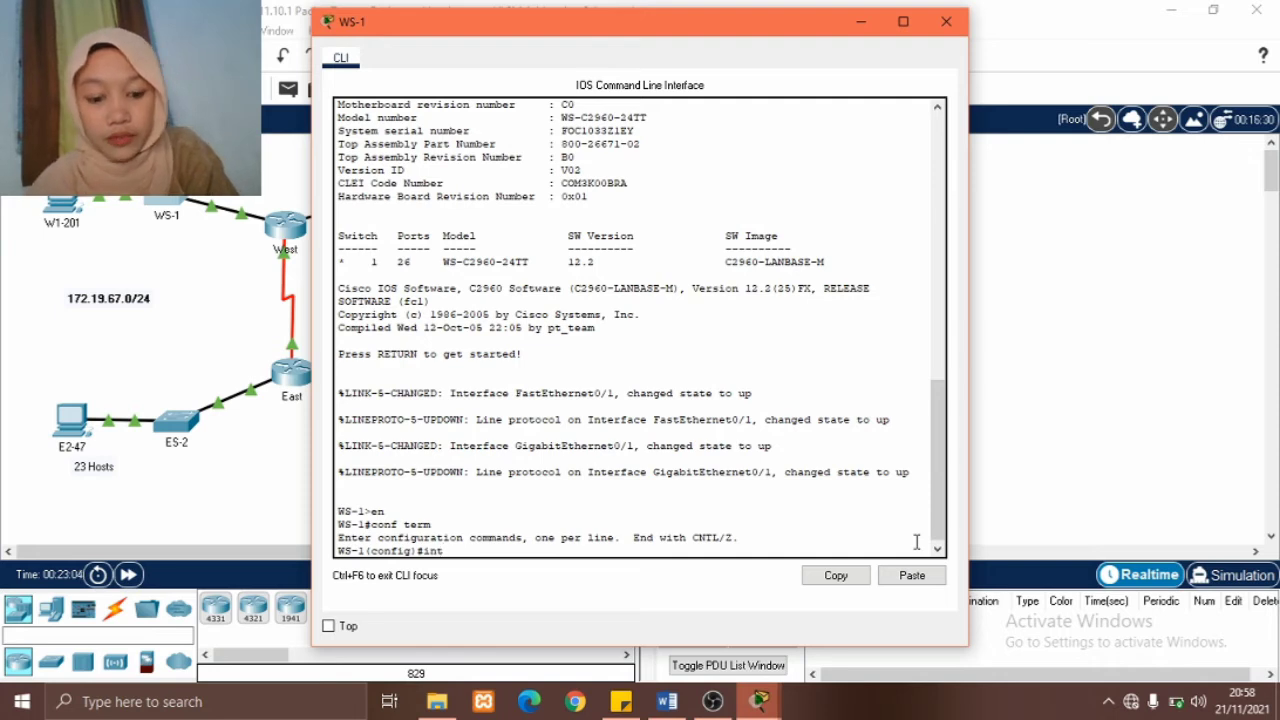
text( vlan1)
key(Return)
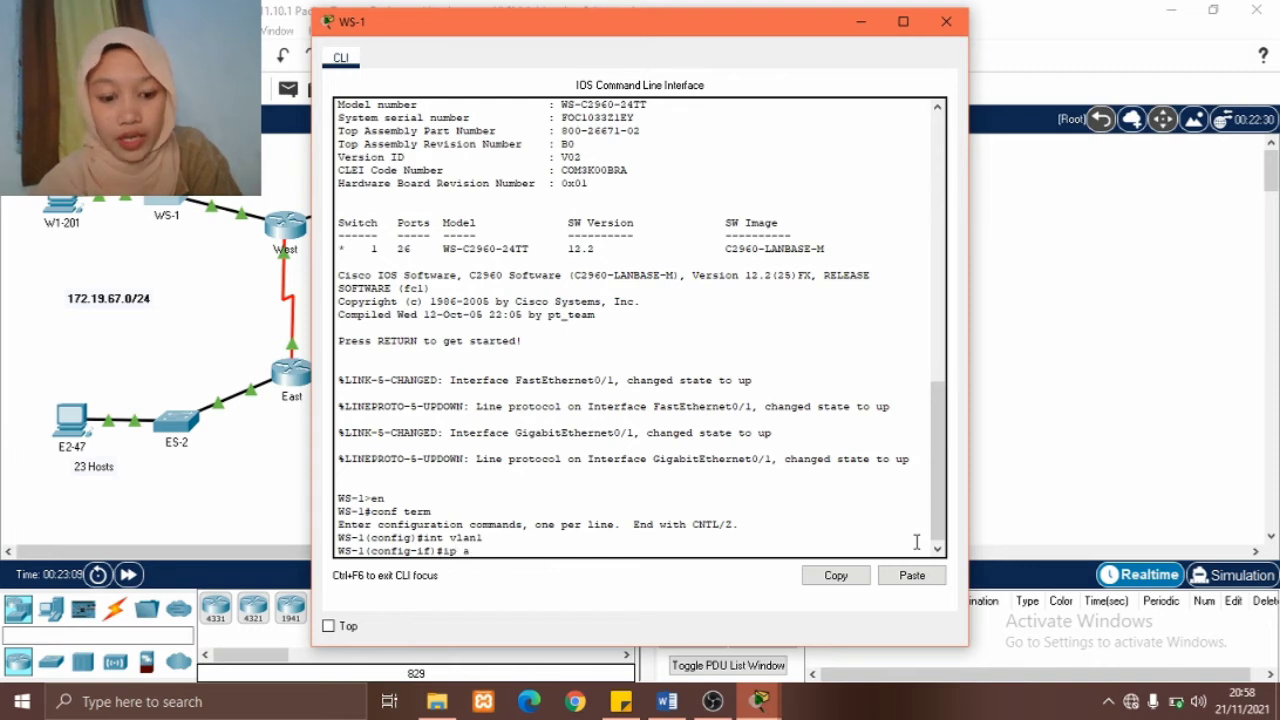
text(ip address)
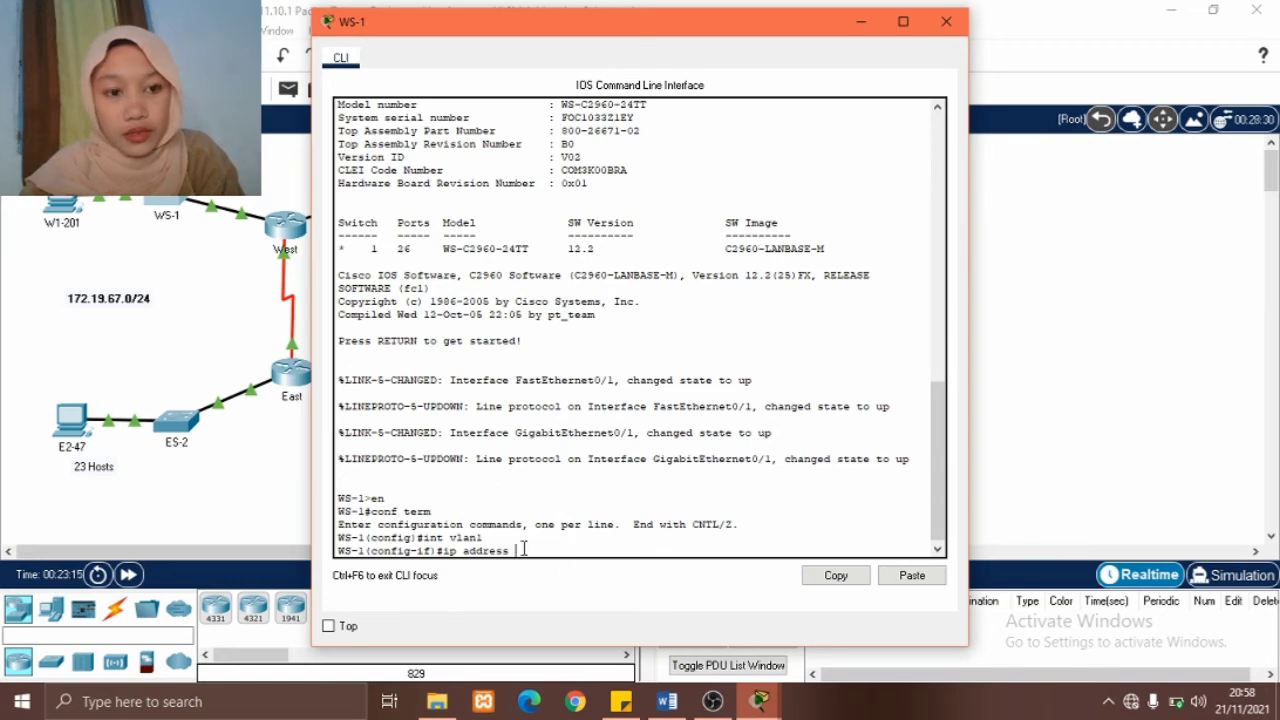
click(667, 701)
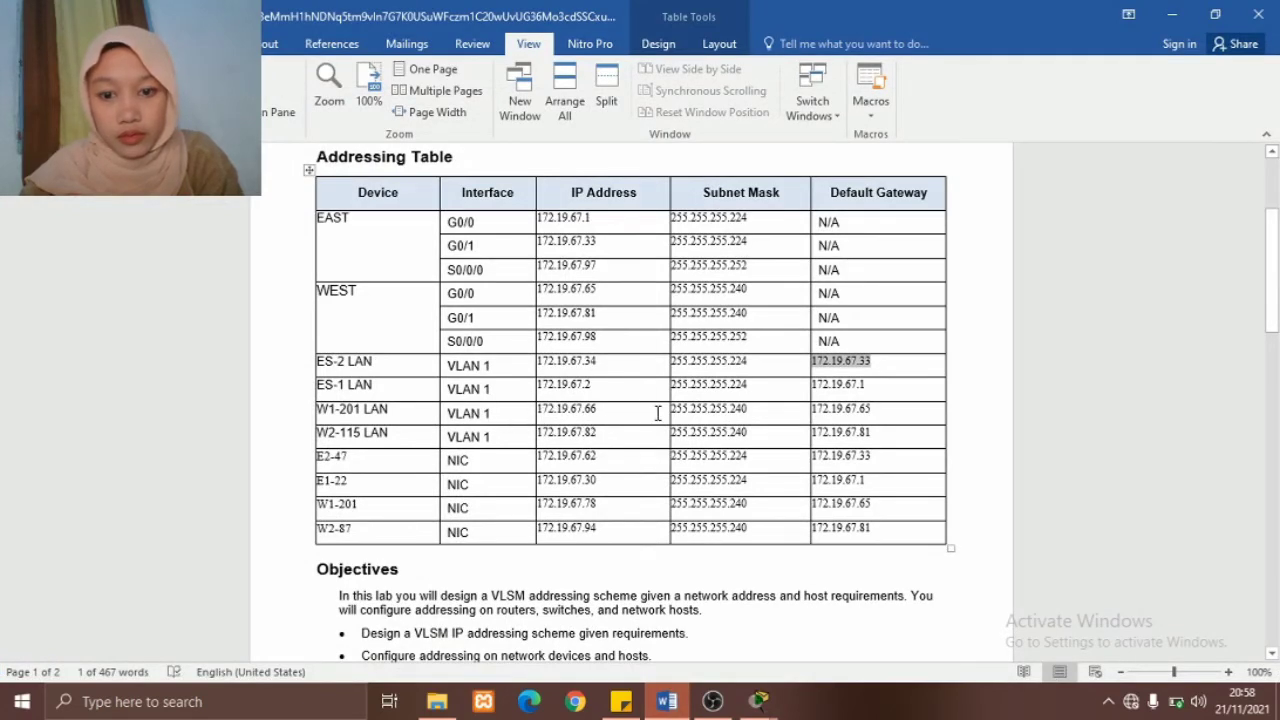
click(712, 412)
drag(600, 413, 538, 411)
key(super+c)
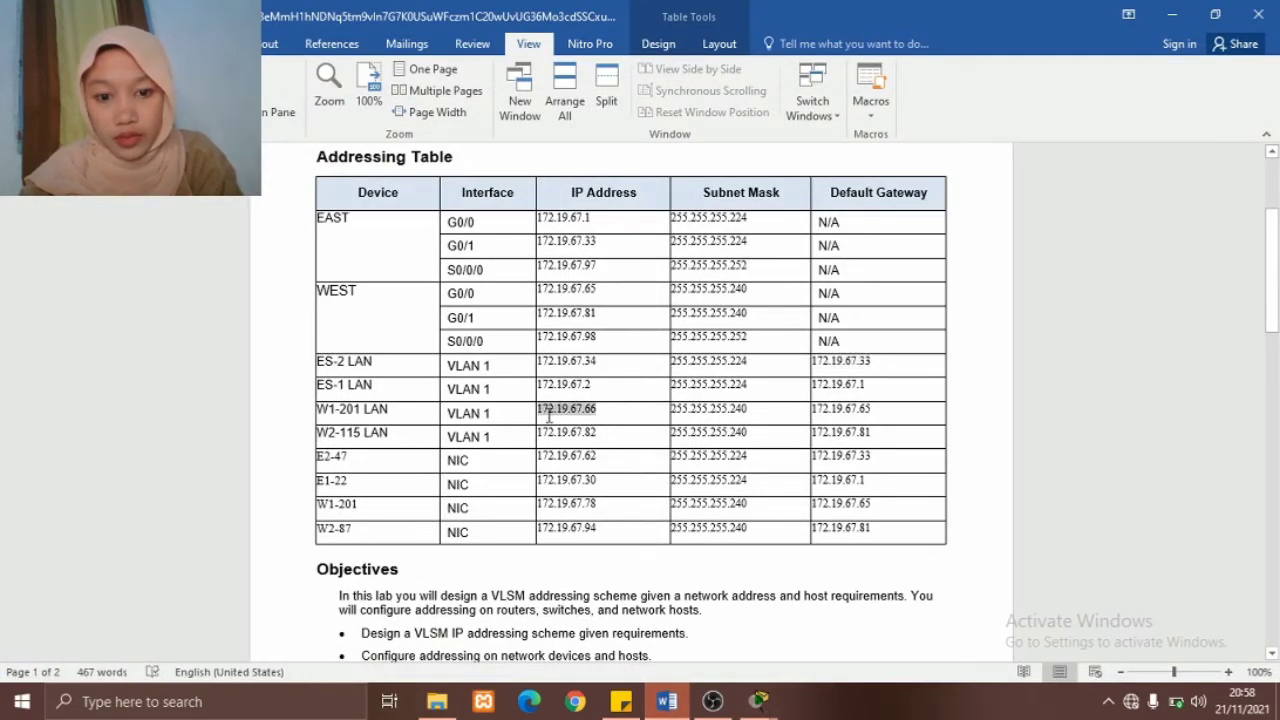
click(667, 703)
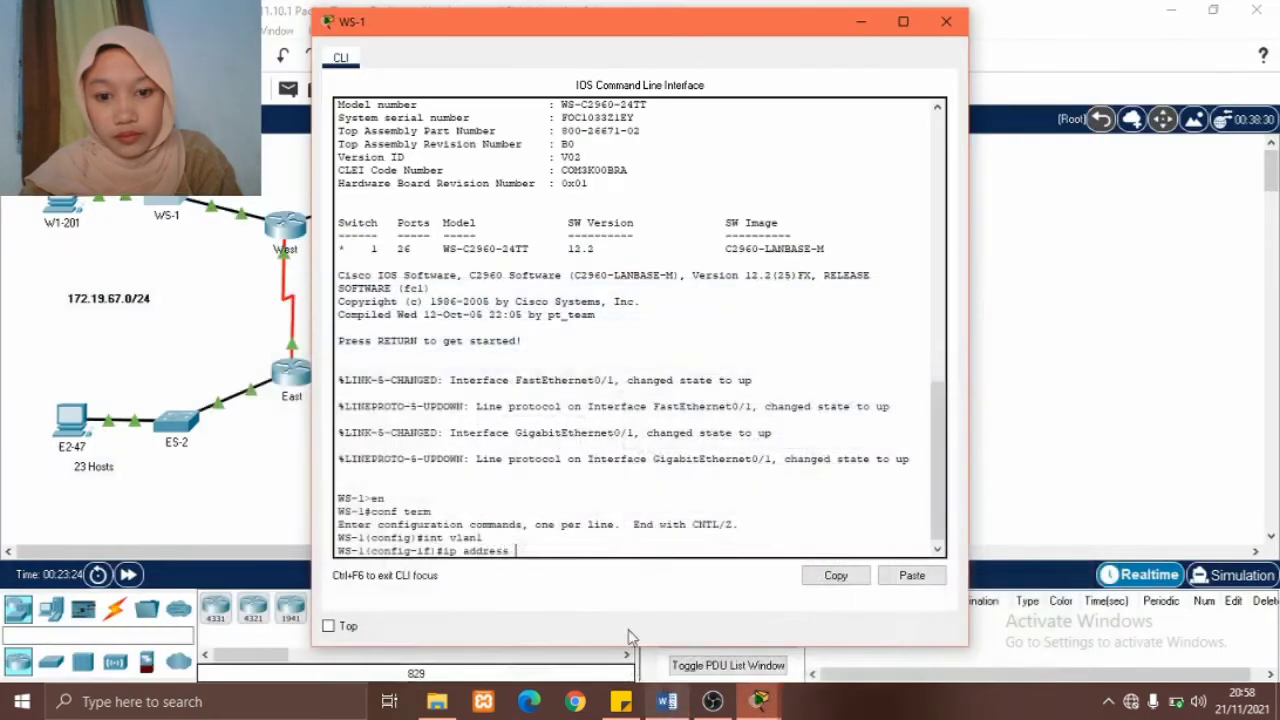
click(910, 578)
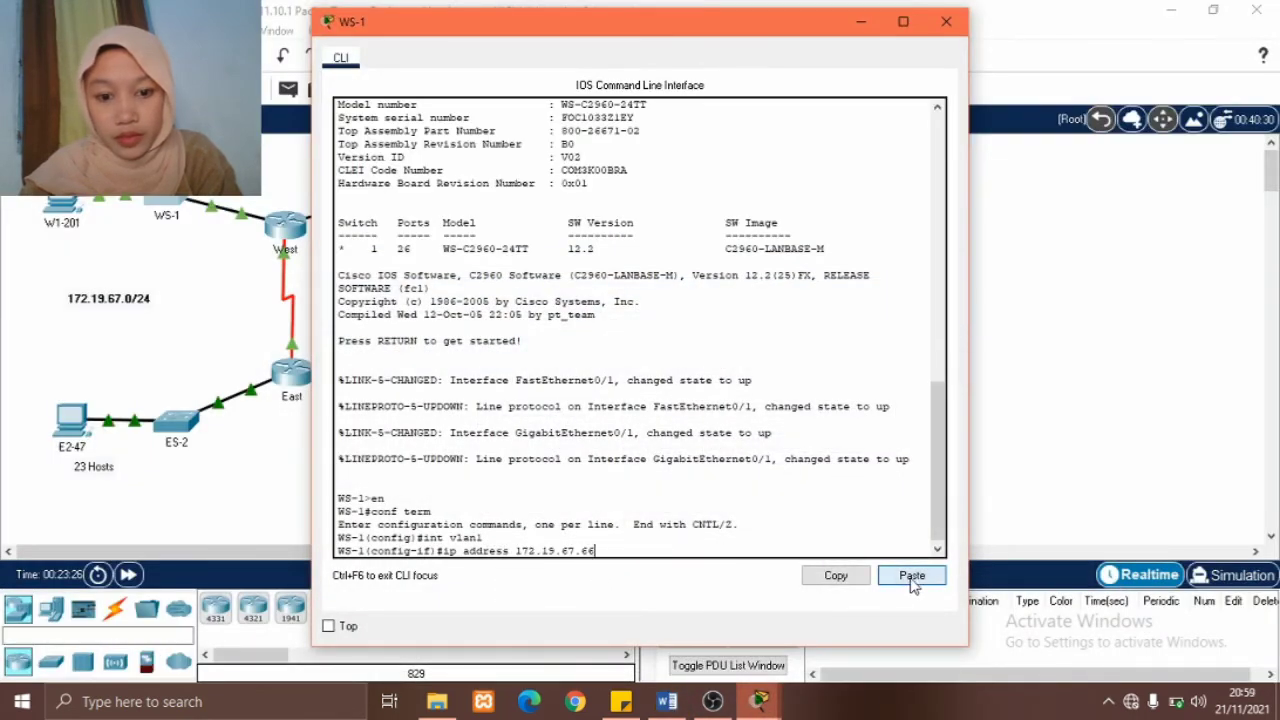
key(Return)
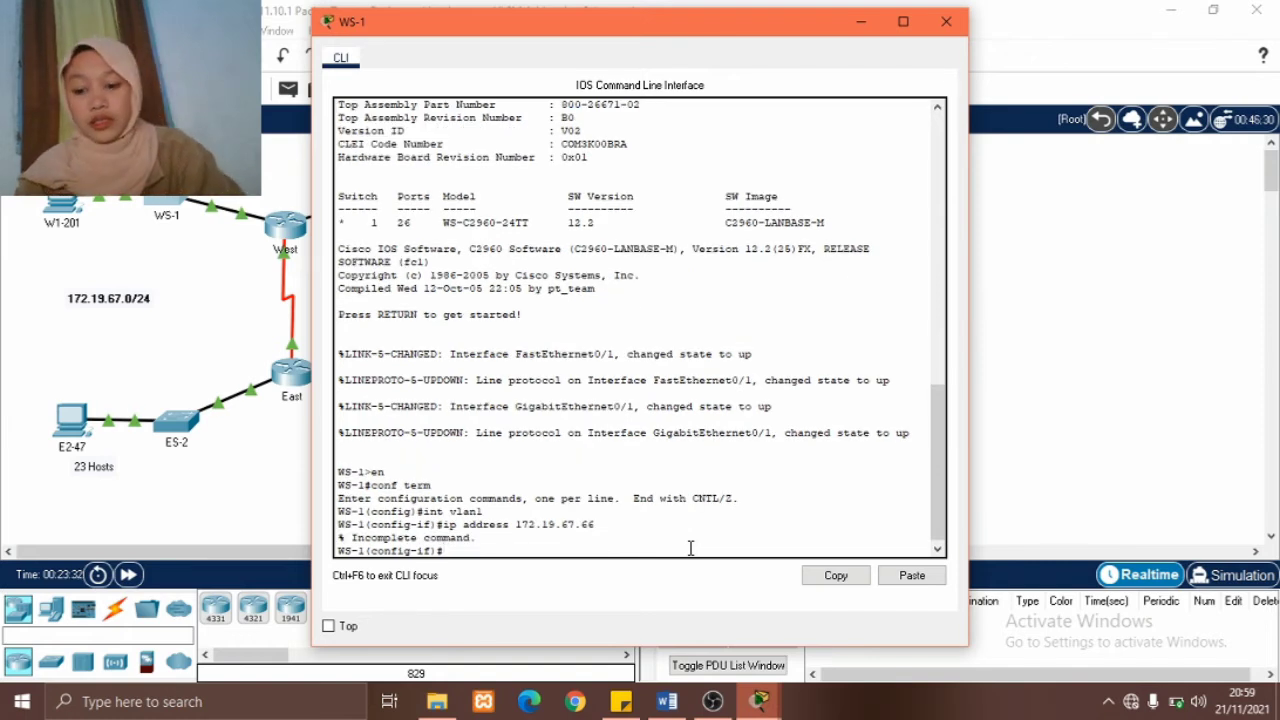
Reissue WS-1's VLAN 1 address command as 172.19.67.66 with mask 255.255.255.240, copying the mask from the Word addressing table.
key(Up)
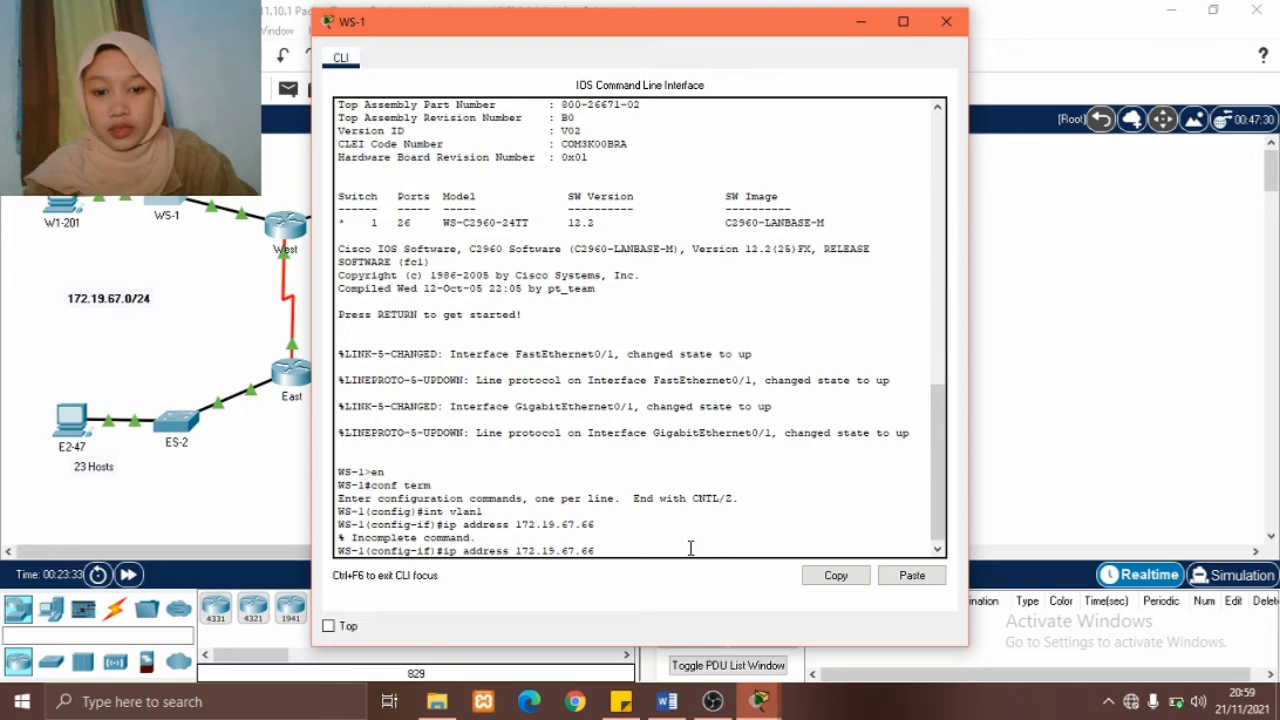
click(667, 701)
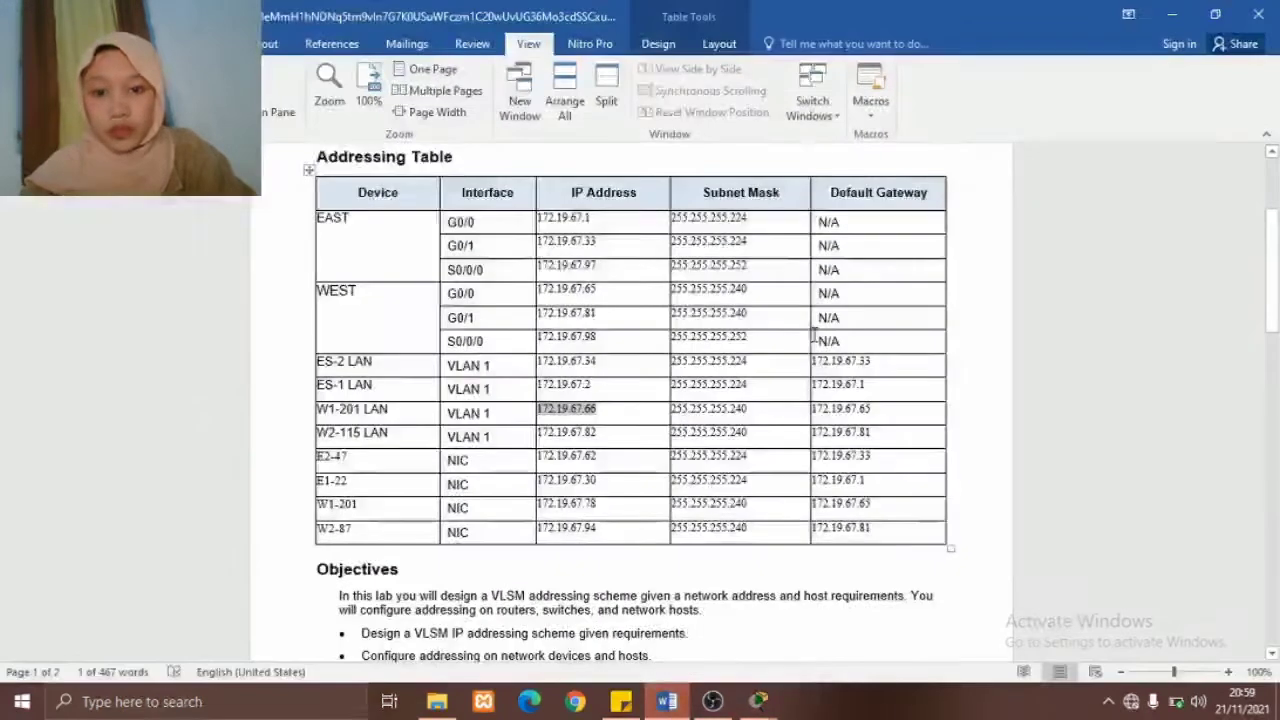
click(684, 410)
drag(751, 408, 680, 410)
key(super+c)
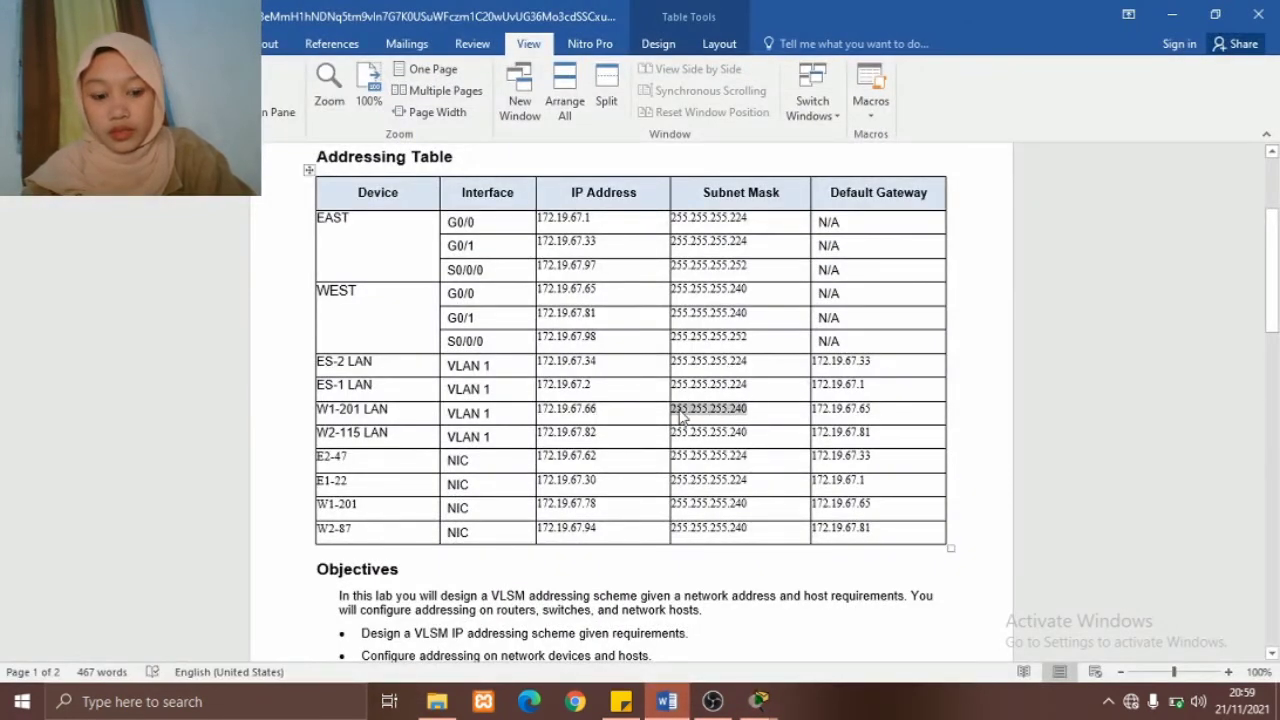
click(759, 701)
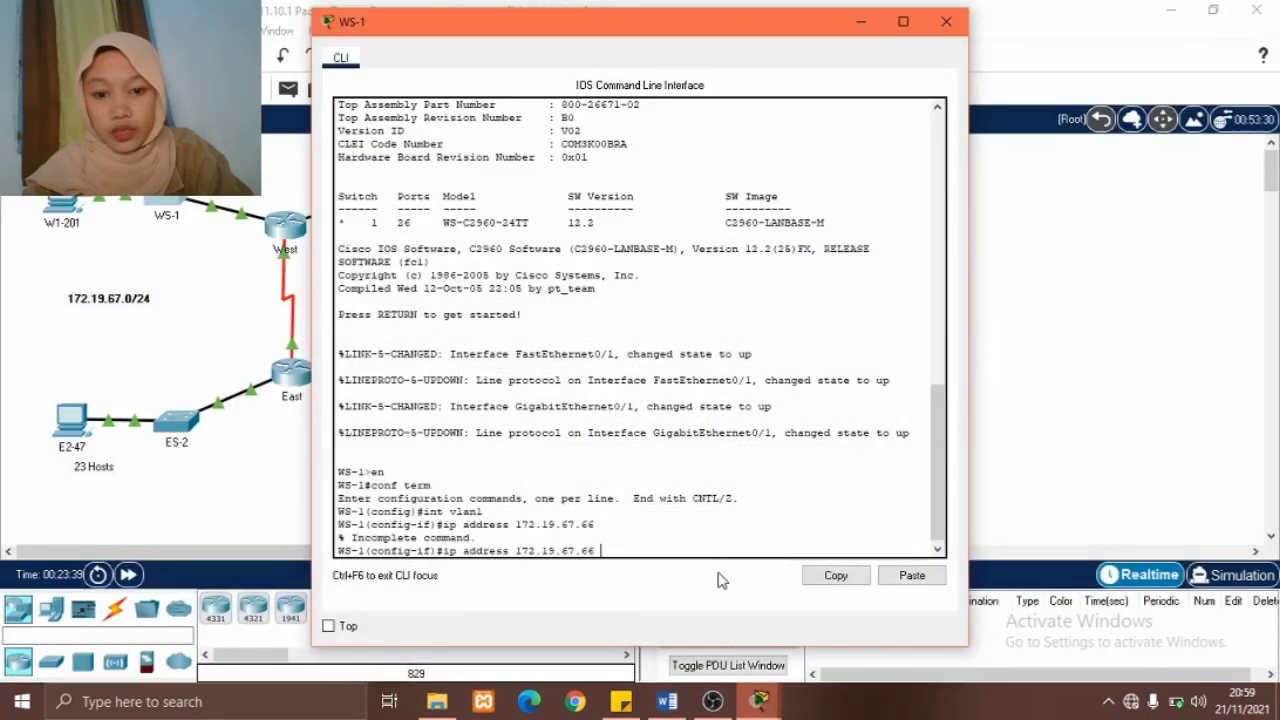
click(910, 588)
key(Return)
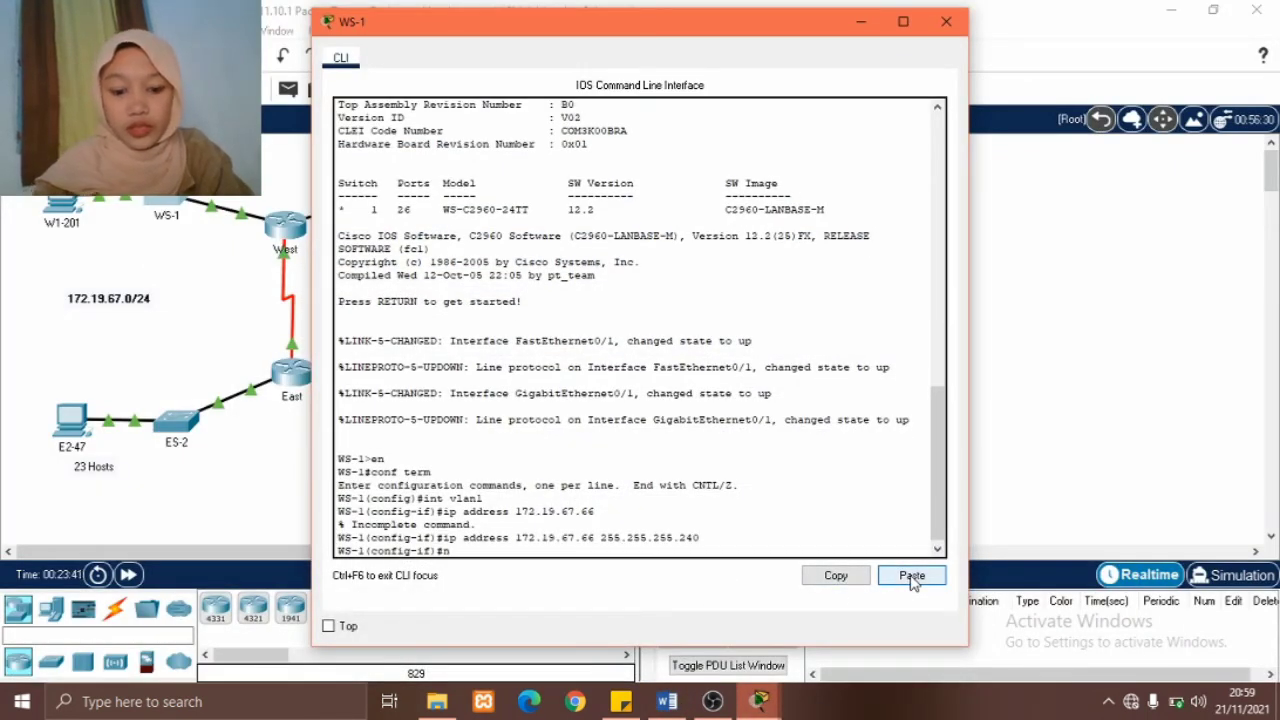
Enable WS-1's VLAN 1 interface with no shutdown.
text(no shutdow)
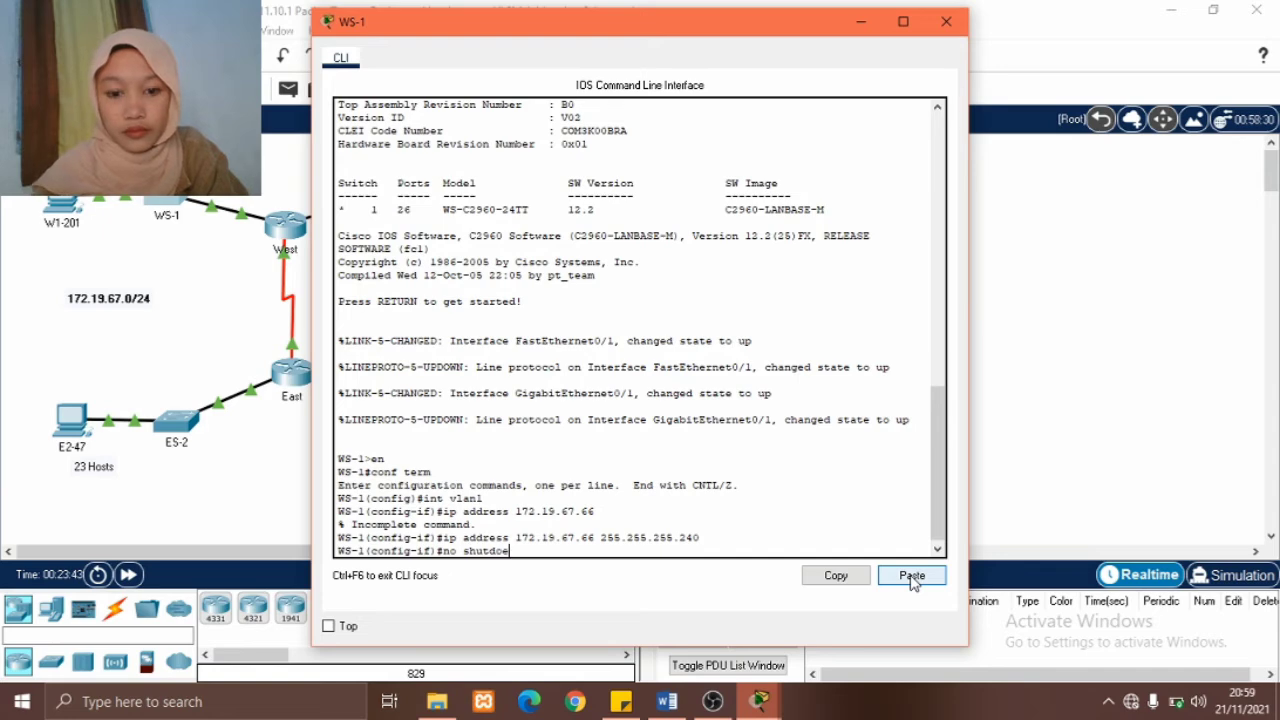
text(n)
key(Return)
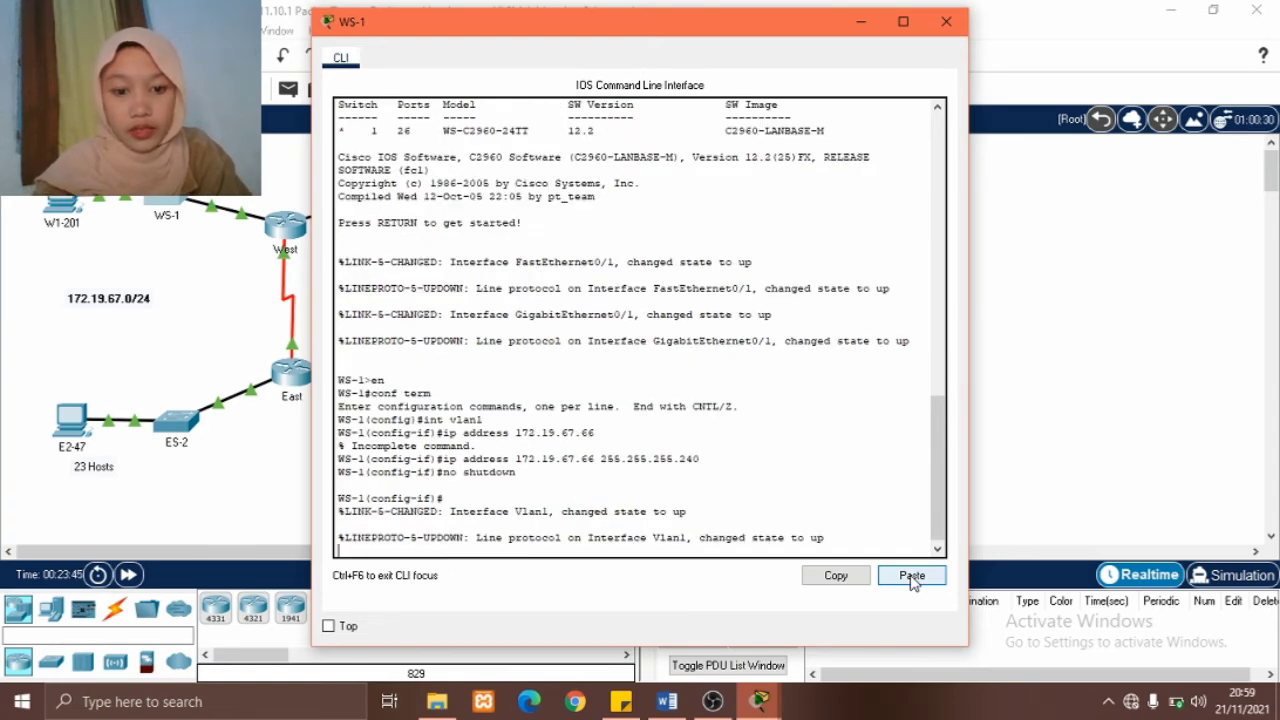
key(Return)
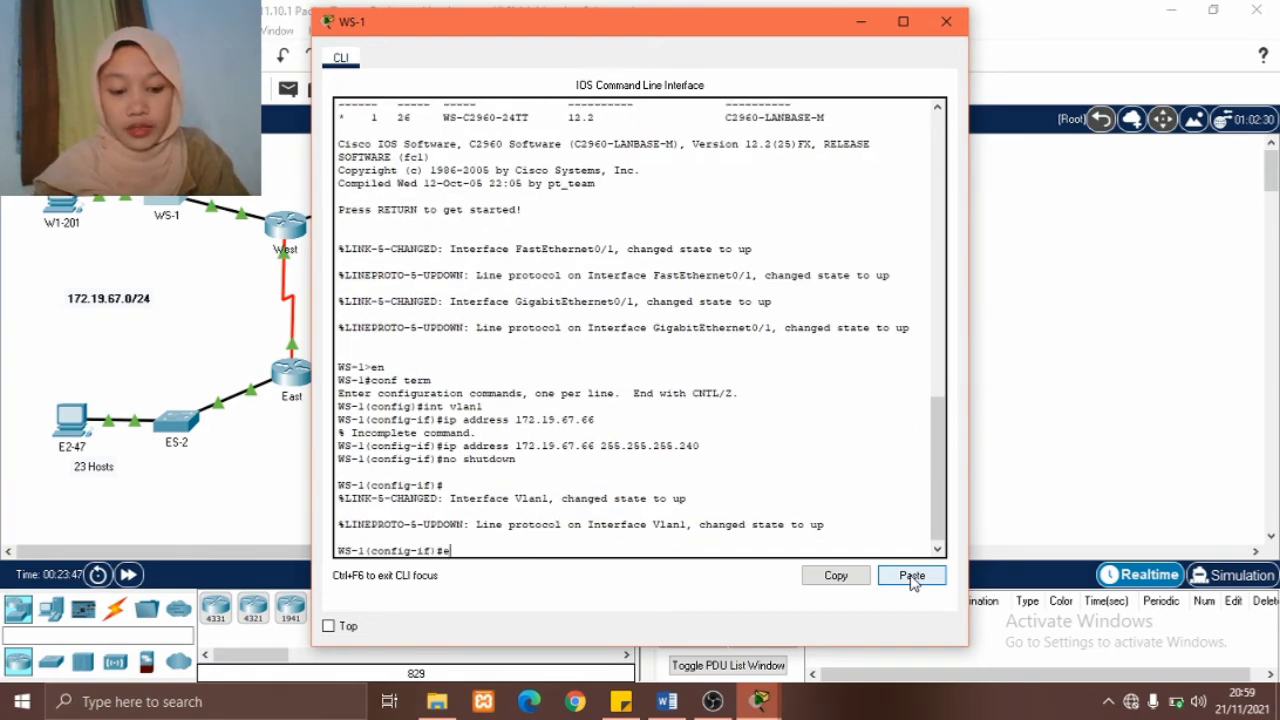
Exit the interface and set WS-1's default gateway to 172.19.67.65 with ip default-gateway, copying the address from the Word addressing table.
text(exit)
key(Return)
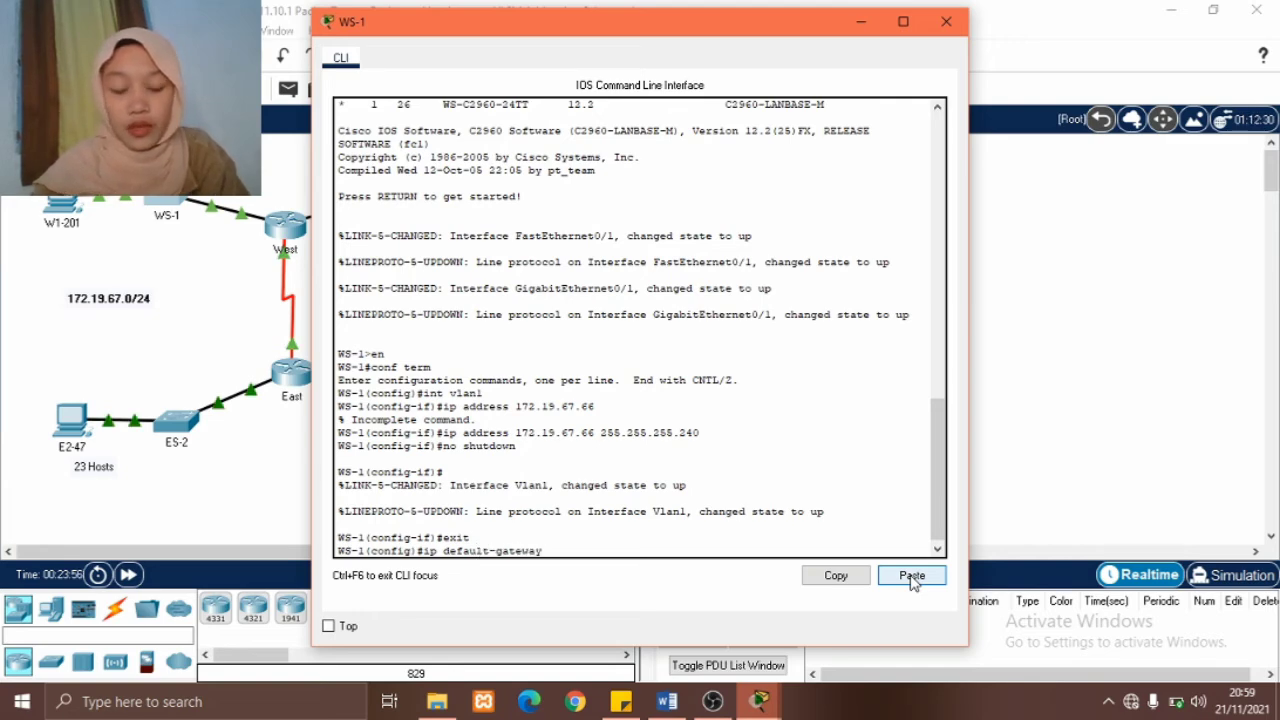
click(667, 701)
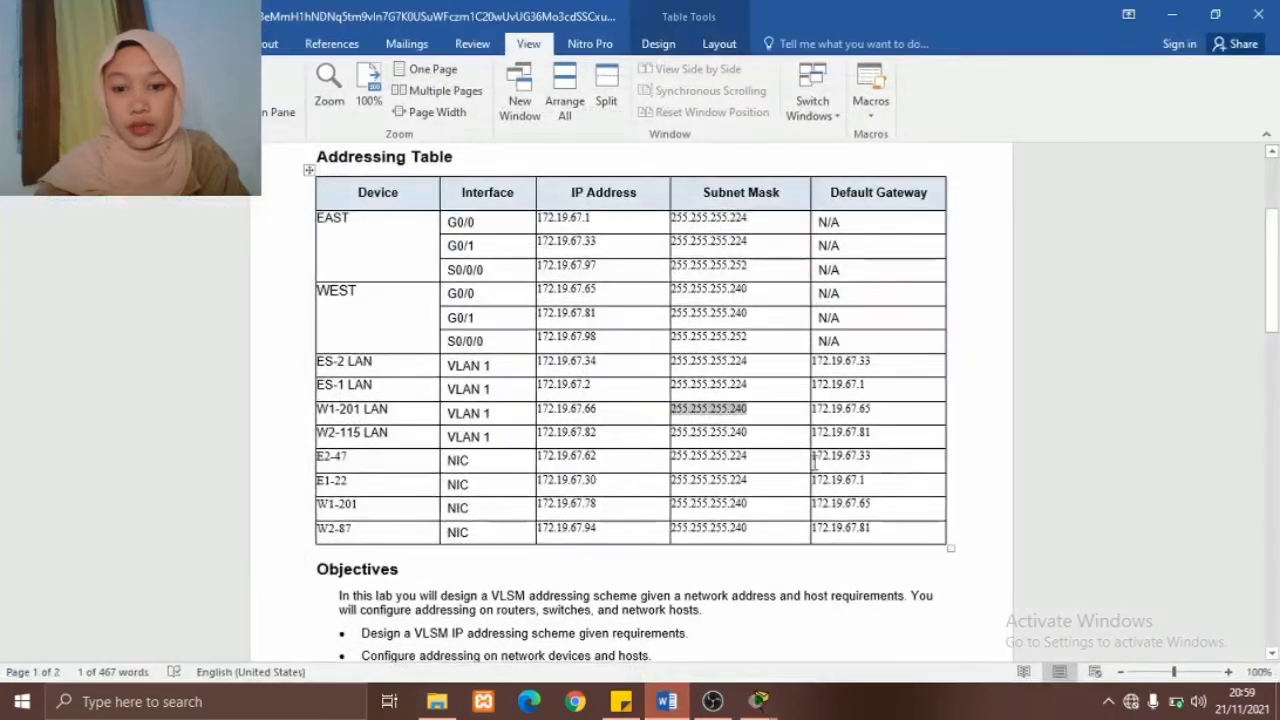
drag(813, 410, 868, 410)
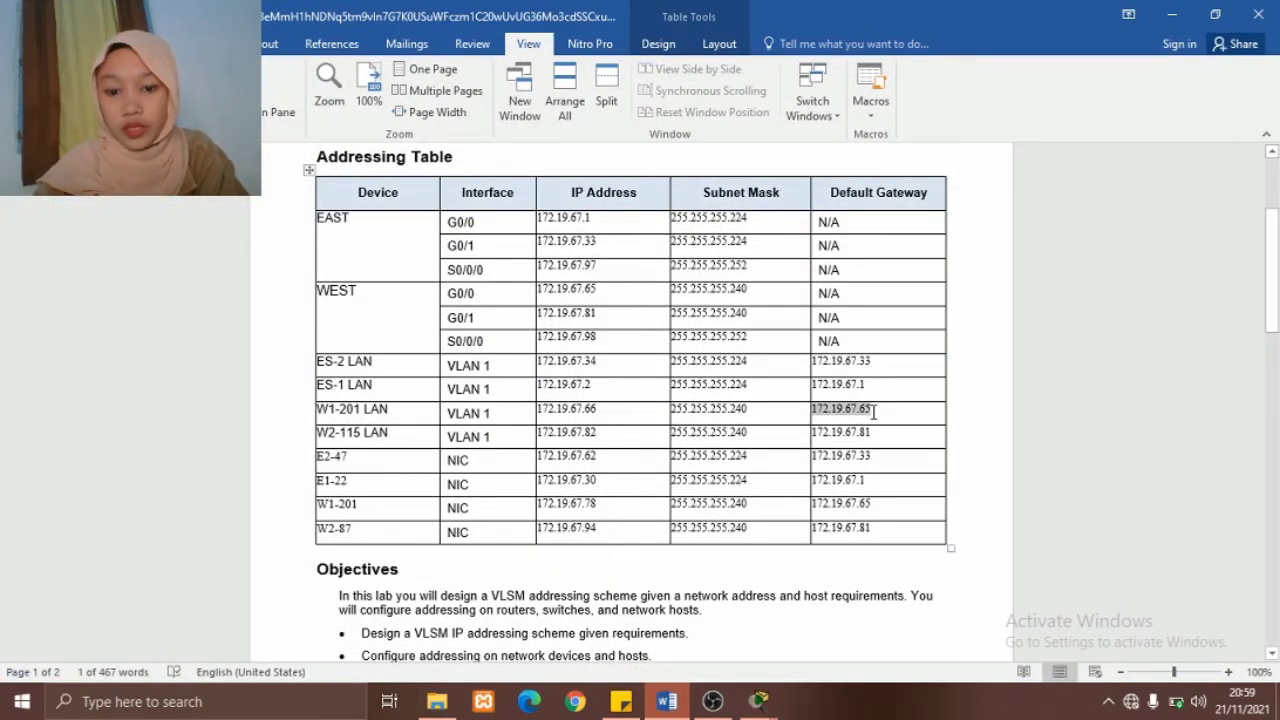
key(ctrl+c)
click(759, 701)
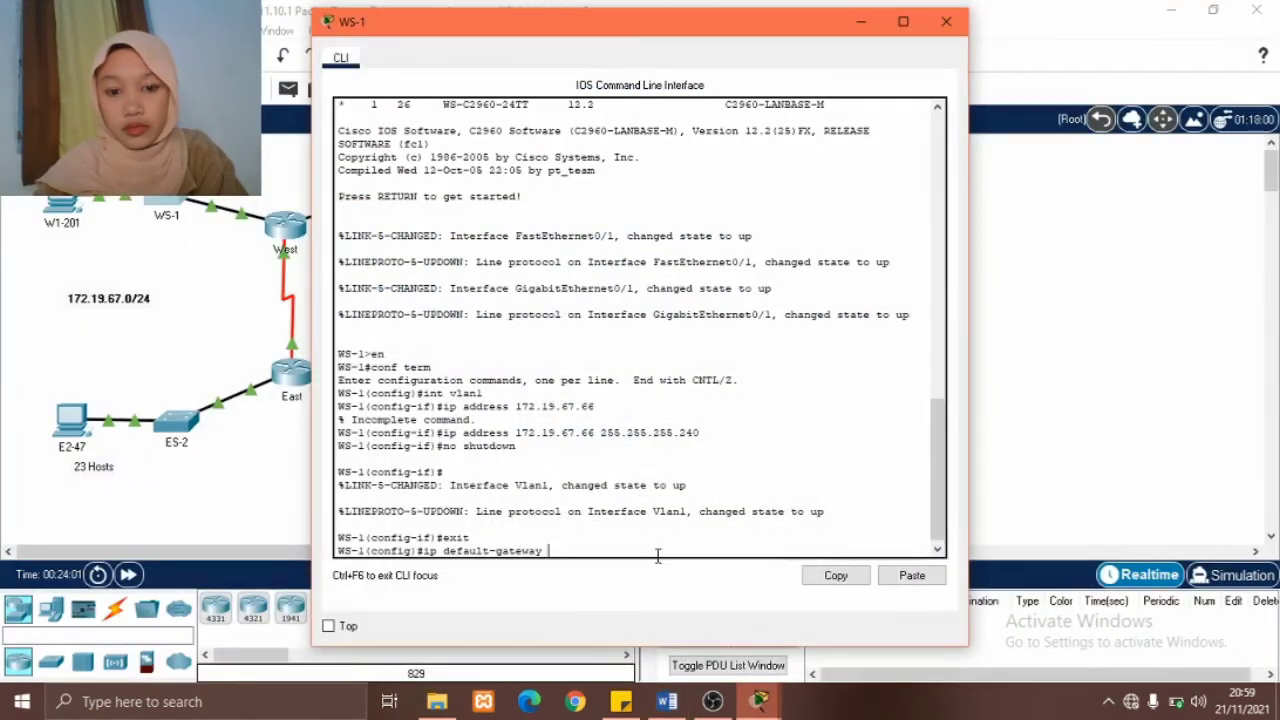
click(910, 575)
key(Return)
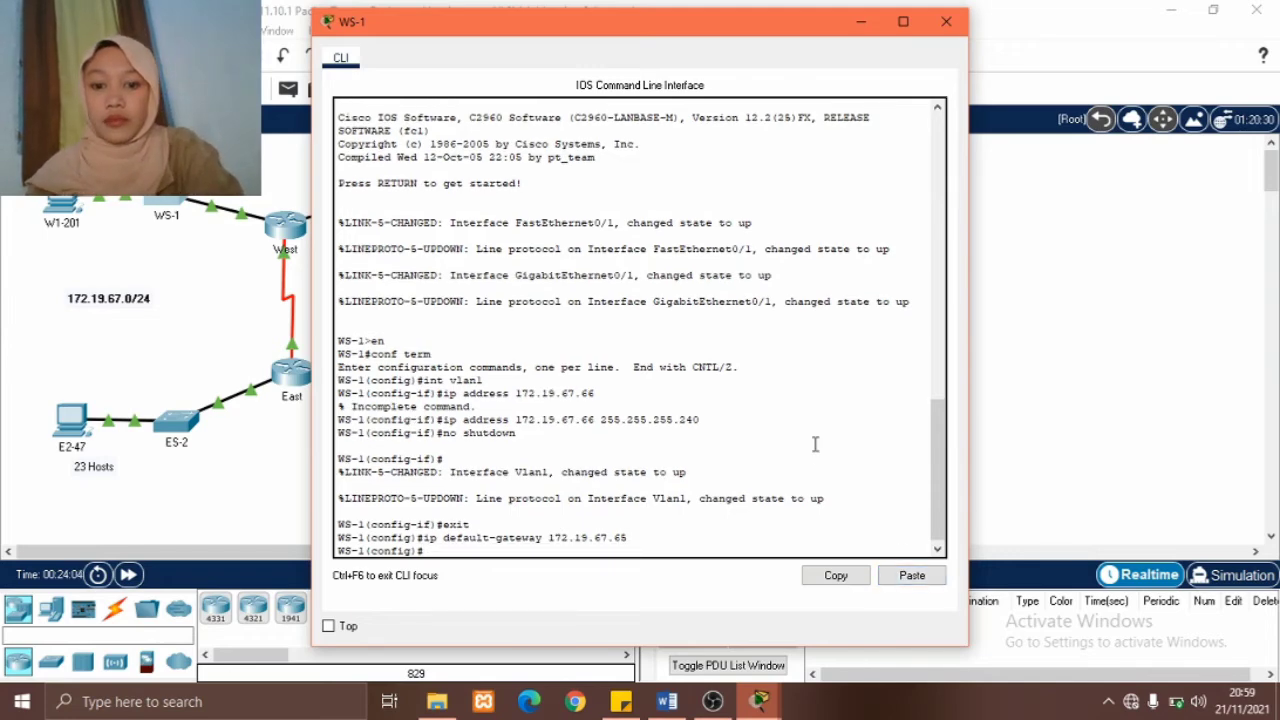
Put WS-1's window away, open the WS-2 switch's command line and enter global configuration mode.
click(860, 21)
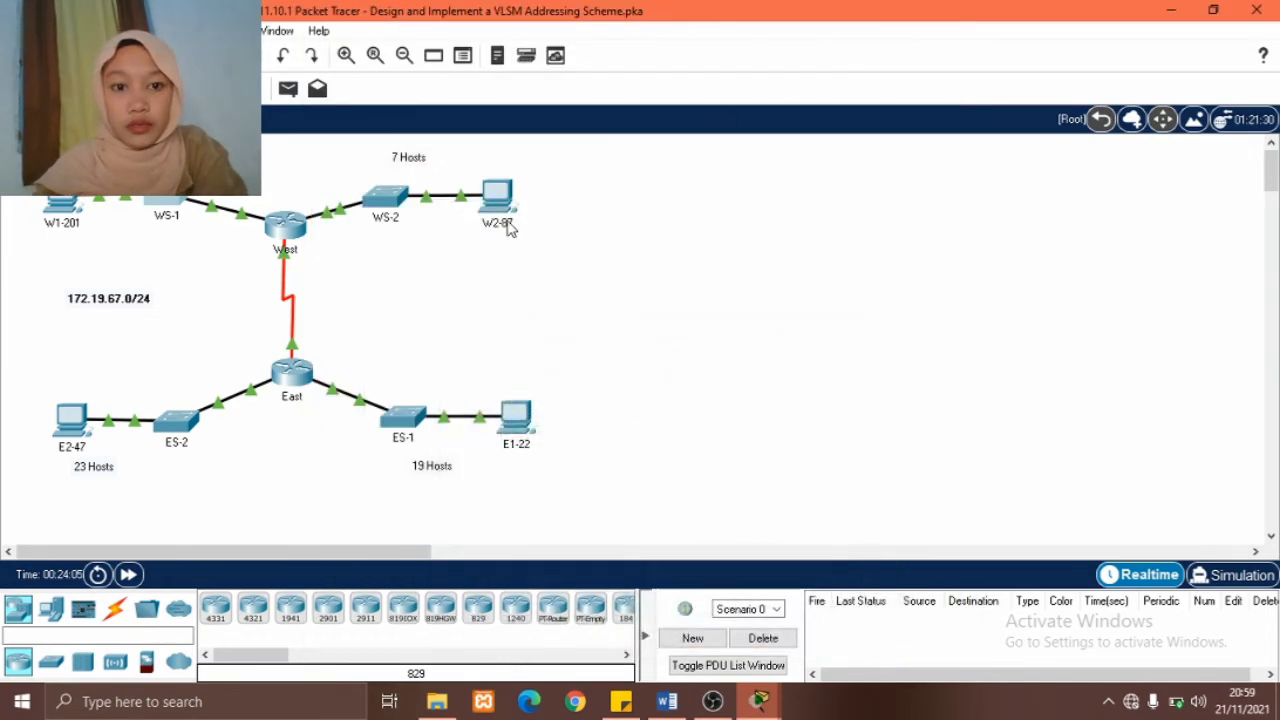
click(386, 202)
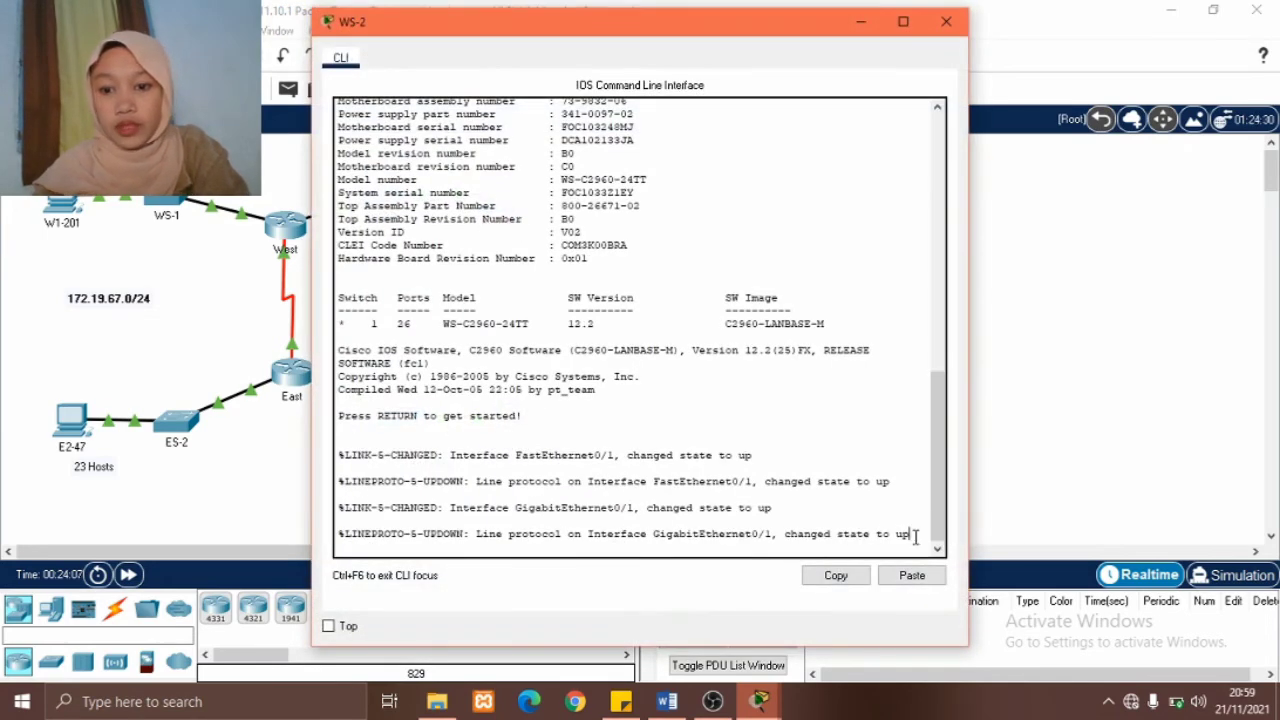
key(Return)
text(en)
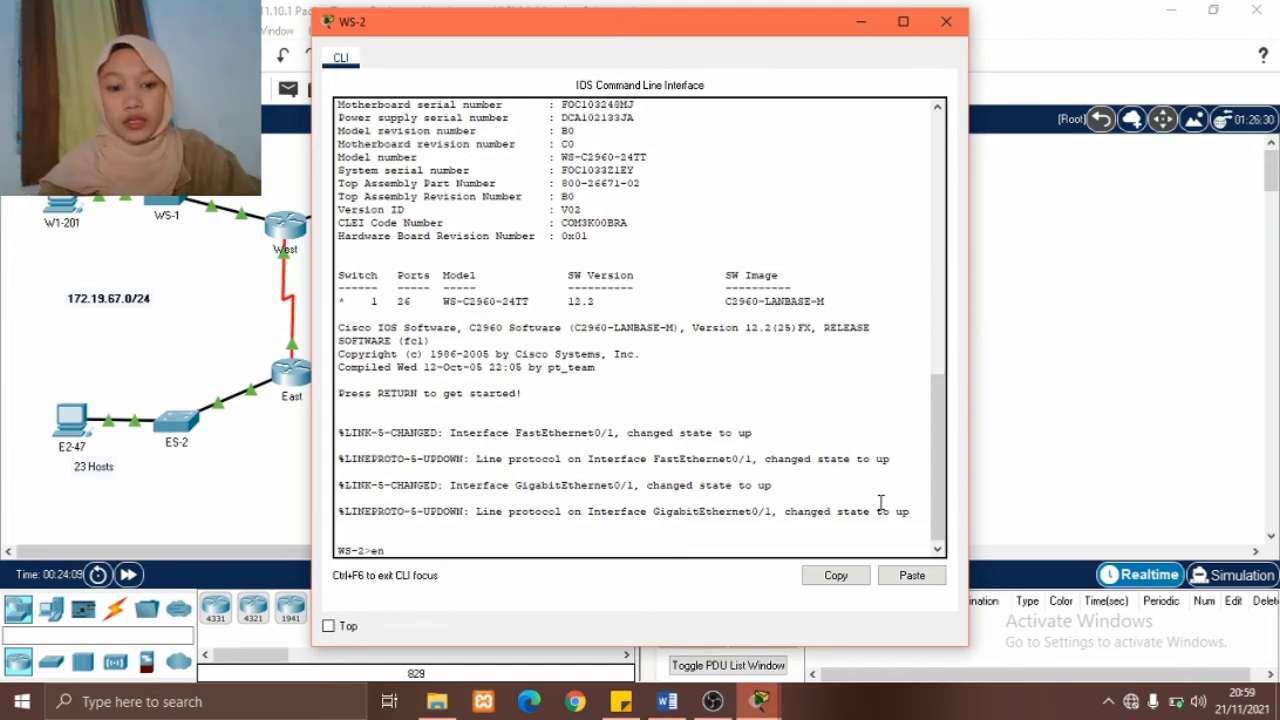
key(Return)
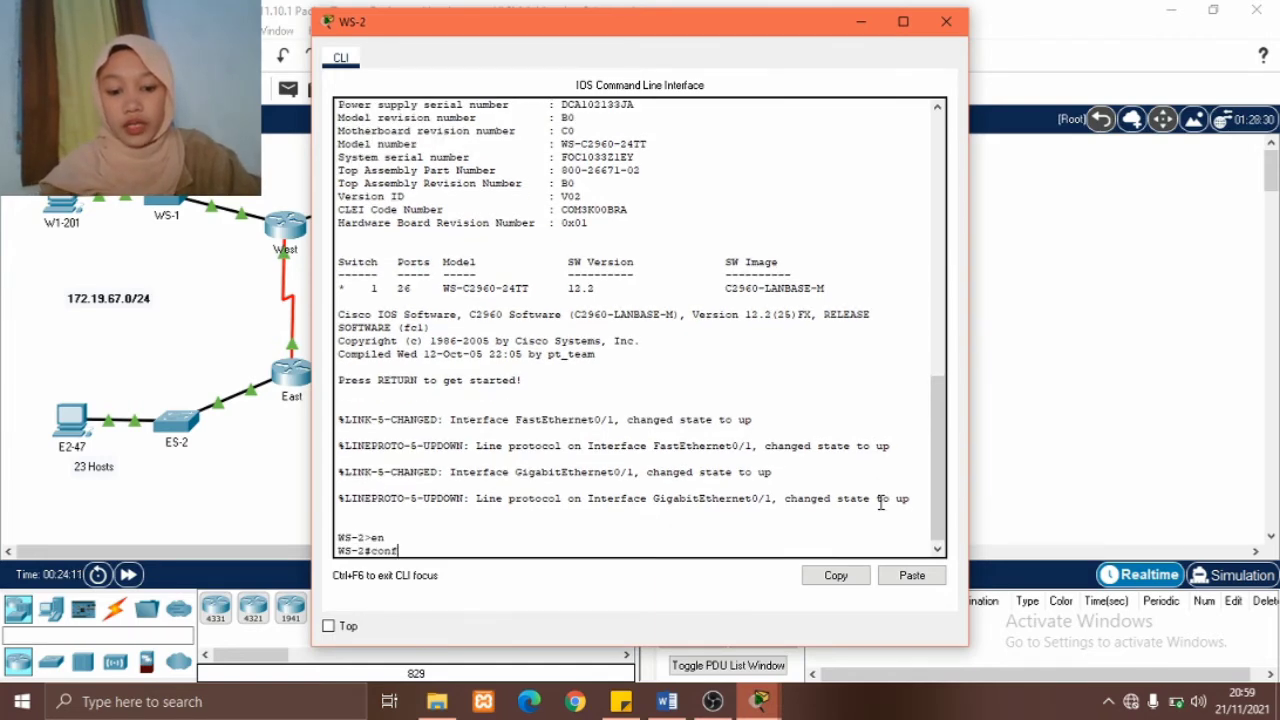
text(conf term)
key(Return)
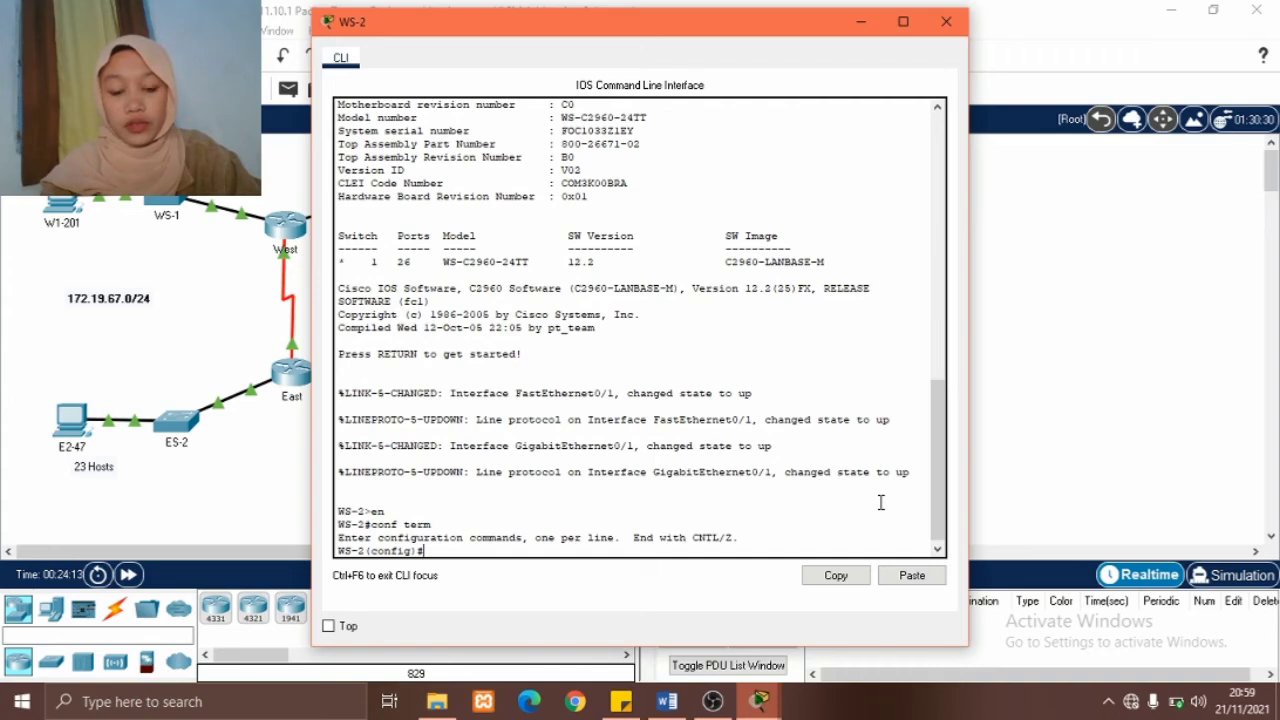
Enter interface configuration mode for VLAN 1 on the WS-2 switch.
text(int v)
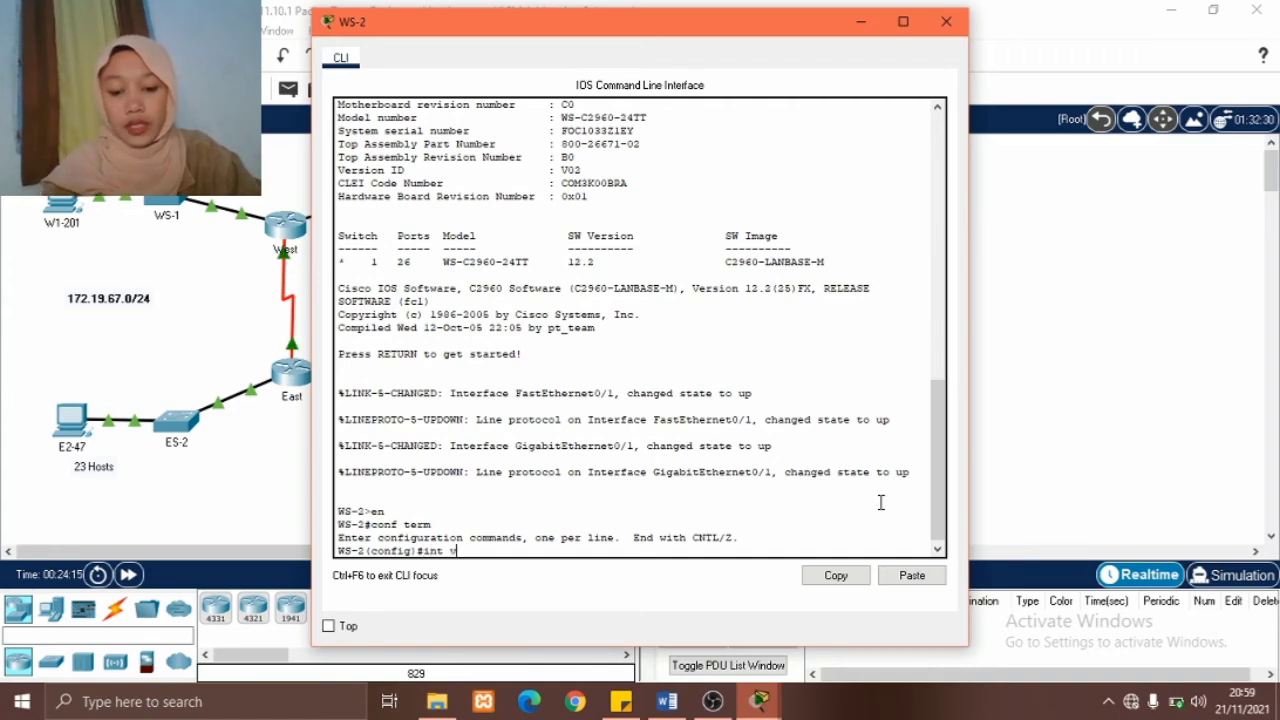
text(ln)
text(n)
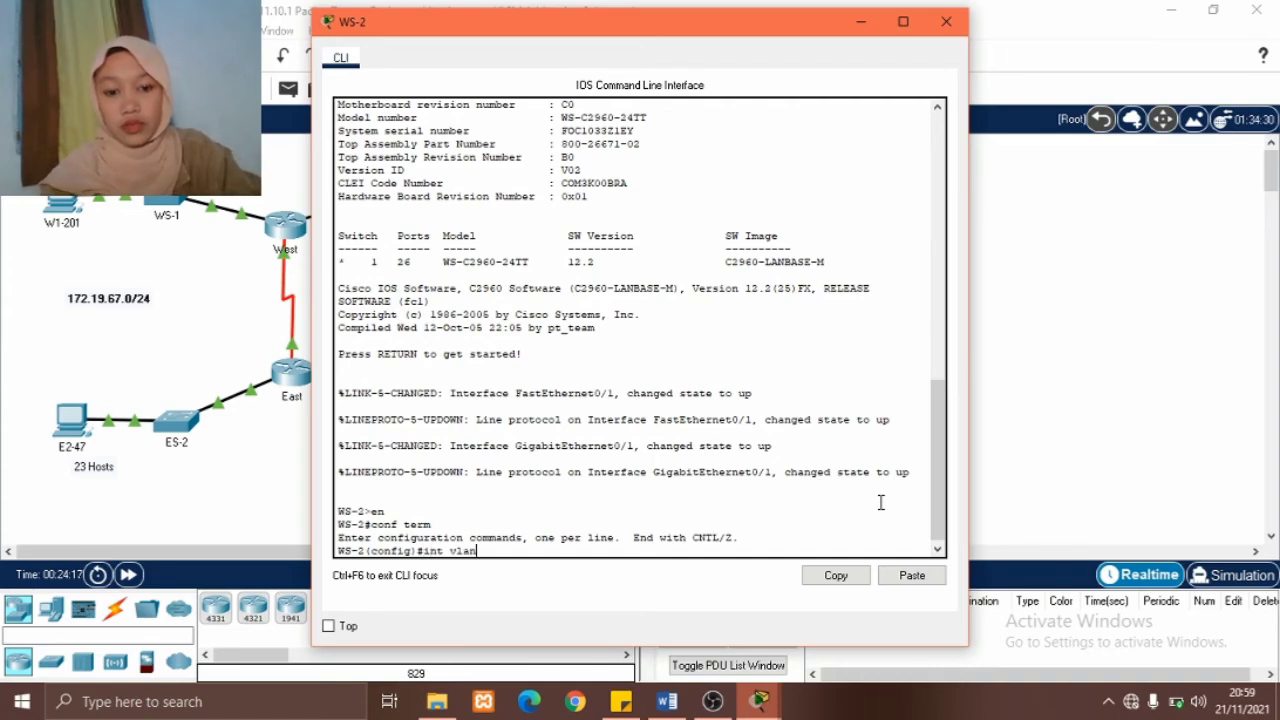
text(1)
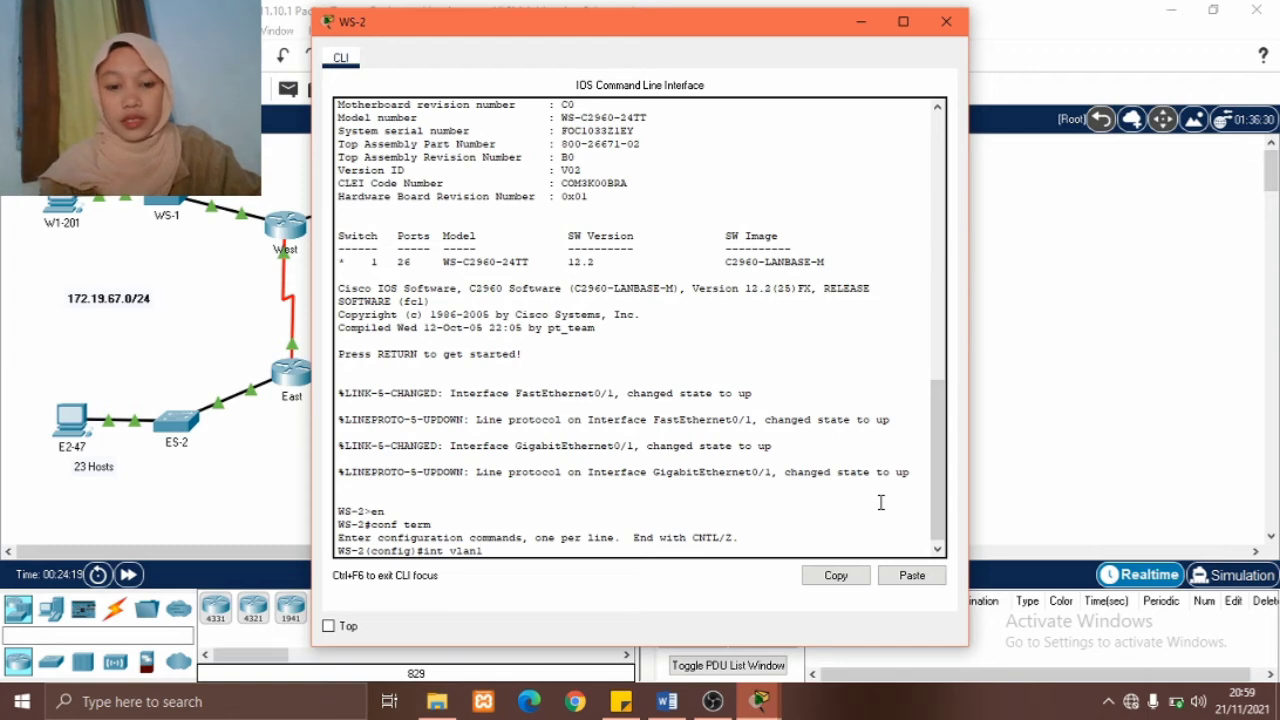
key(Return)
Assign WS-2's VLAN 1 the address 172.19.67.82 with mask 255.255.255.240, copying both values from the W2-115 LAN row of the Word addressing table.
text(ip add)
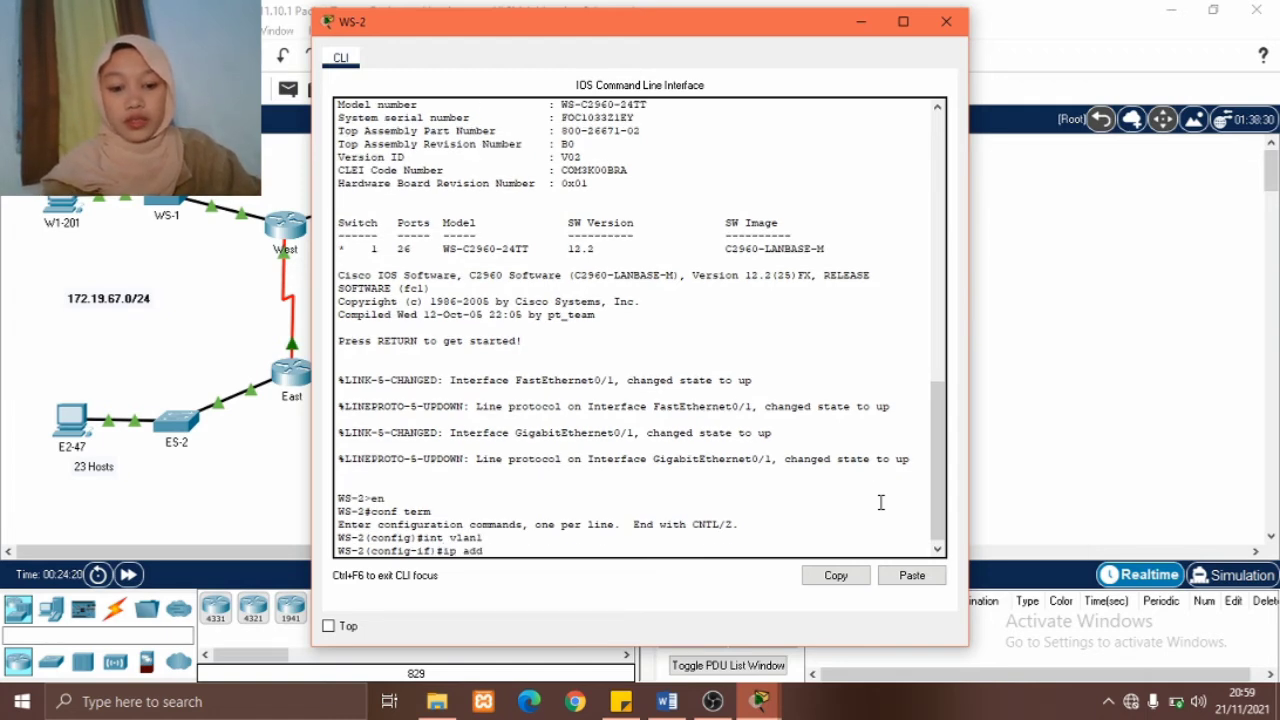
text(ress)
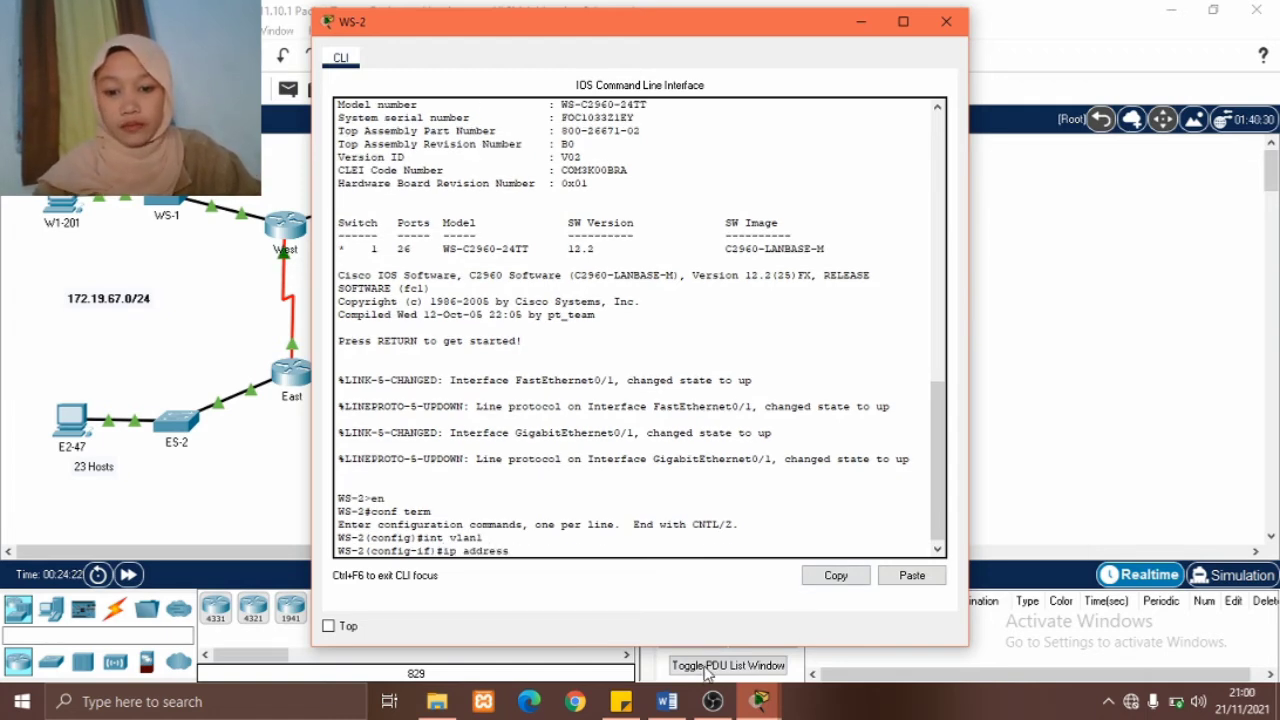
click(667, 701)
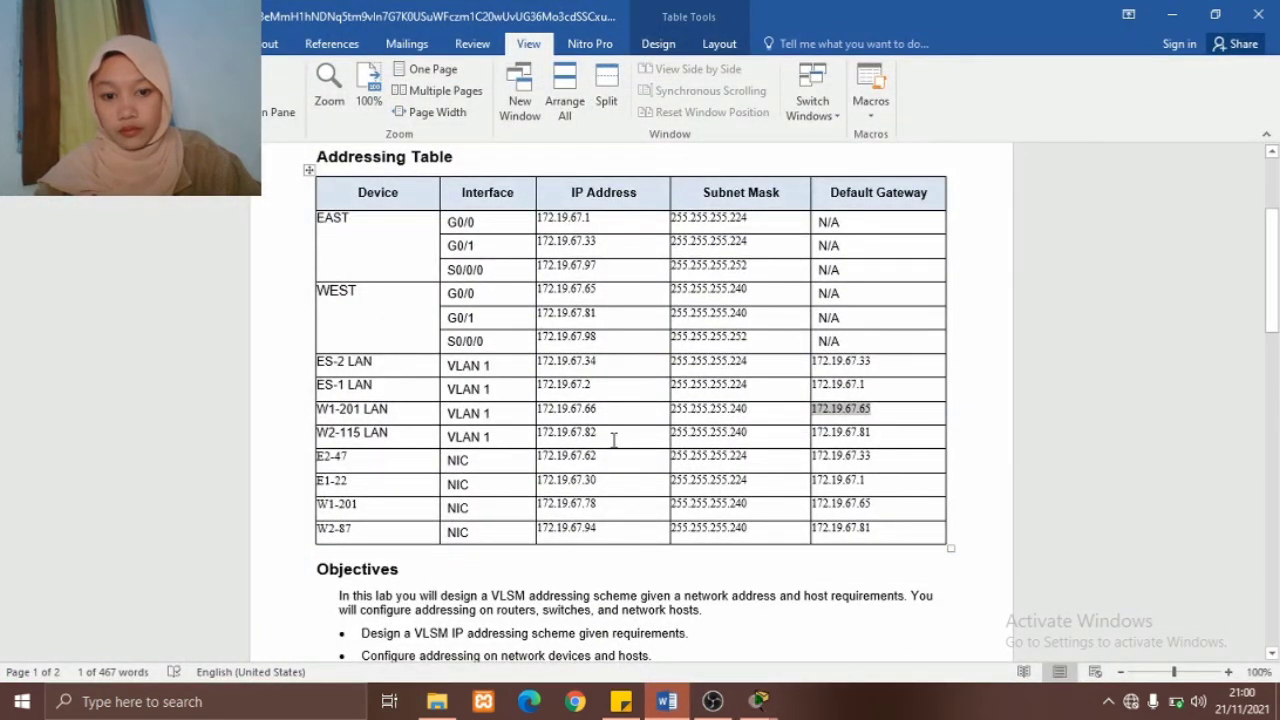
drag(614, 440, 546, 441)
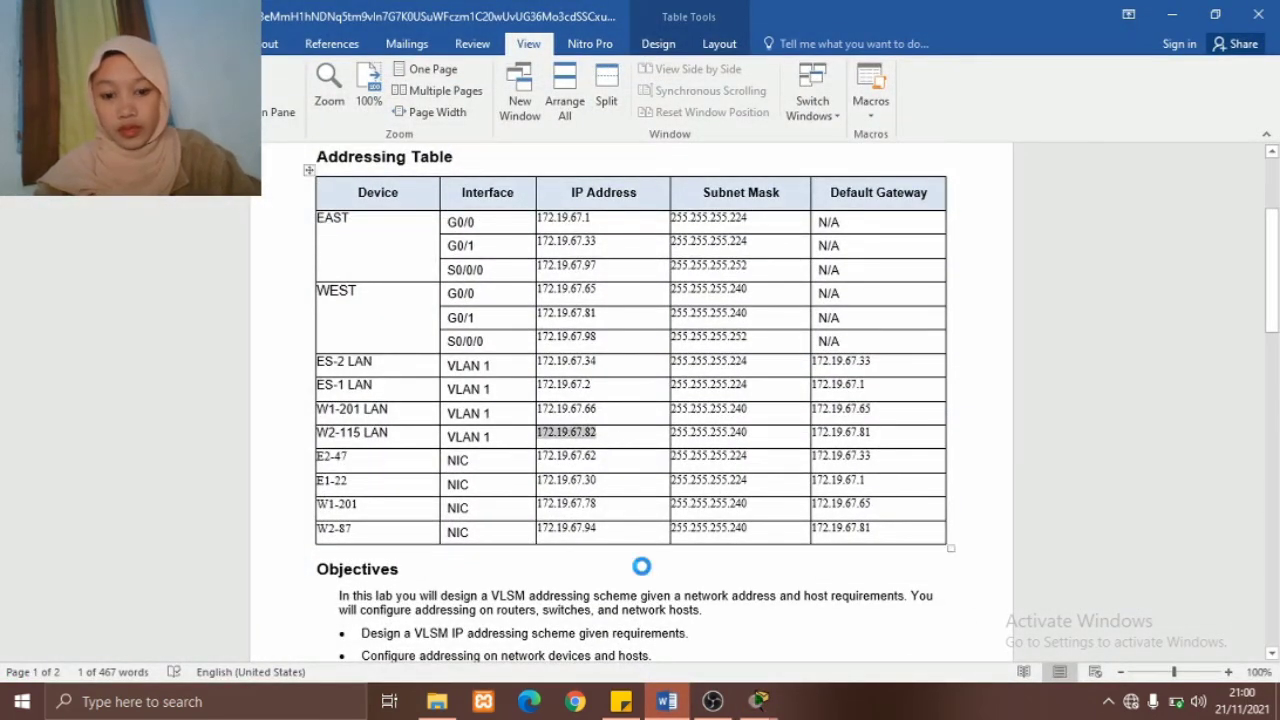
click(667, 701)
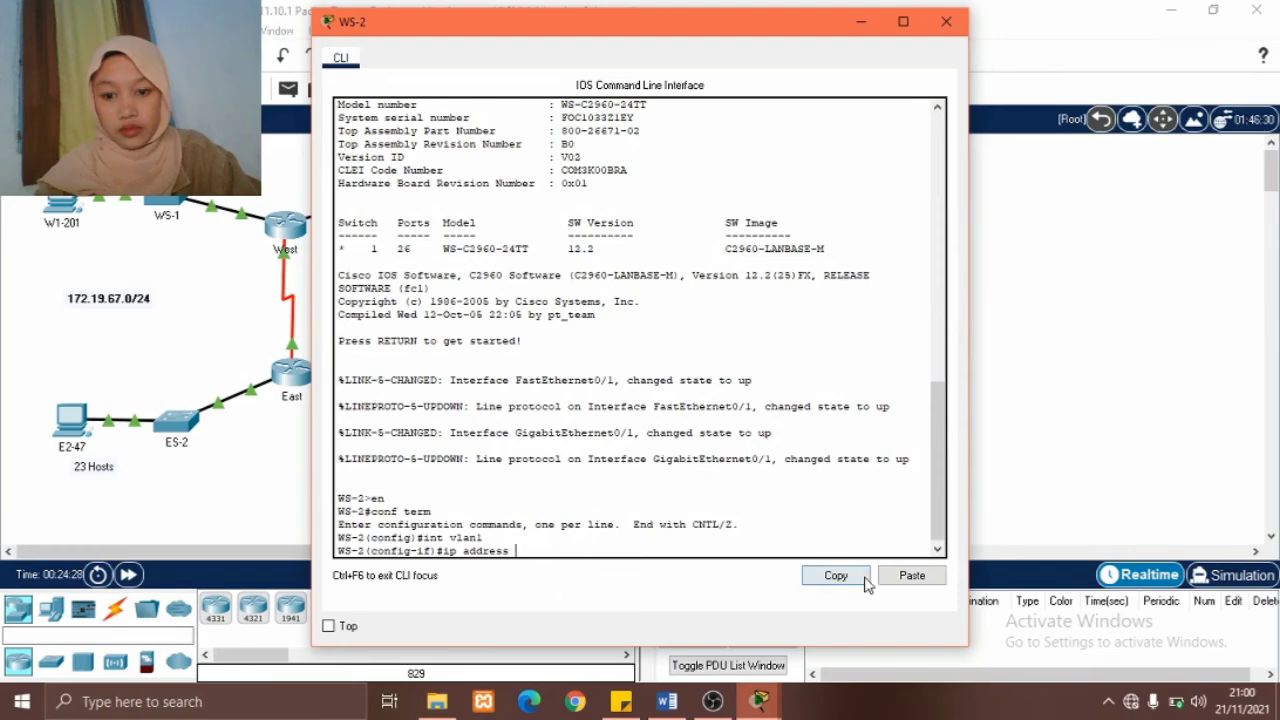
click(905, 578)
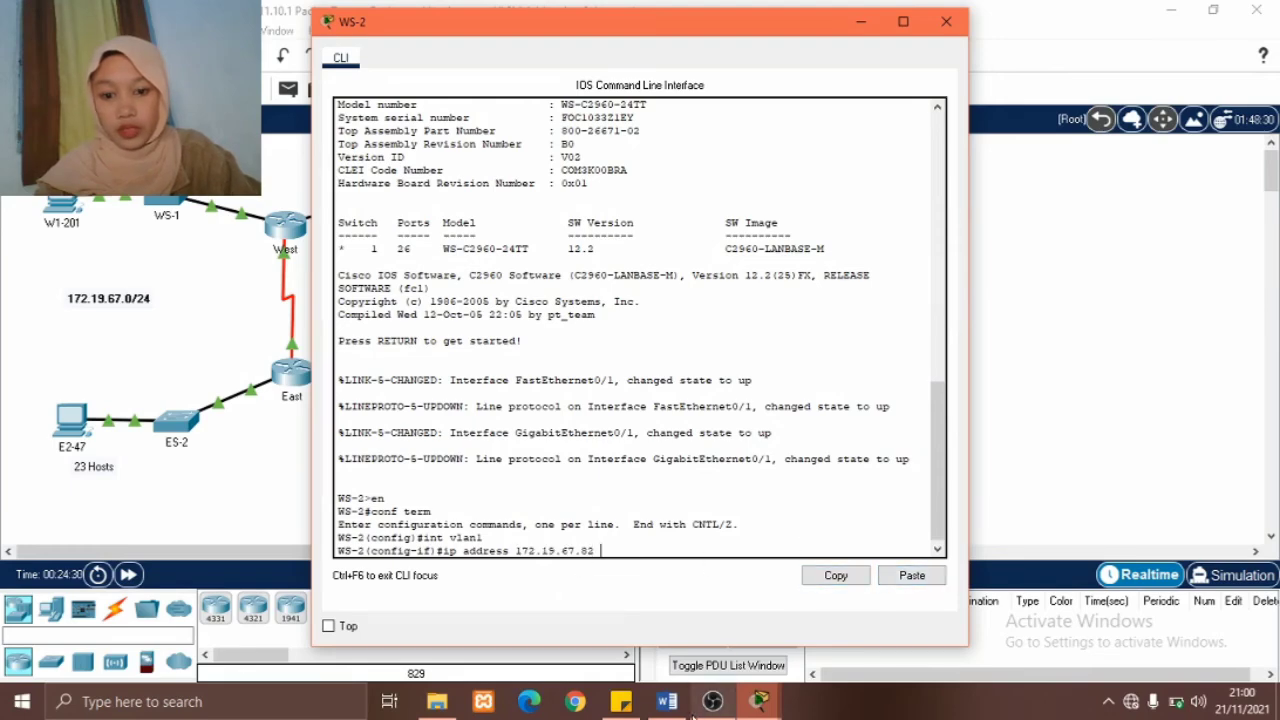
click(667, 701)
drag(760, 437, 680, 438)
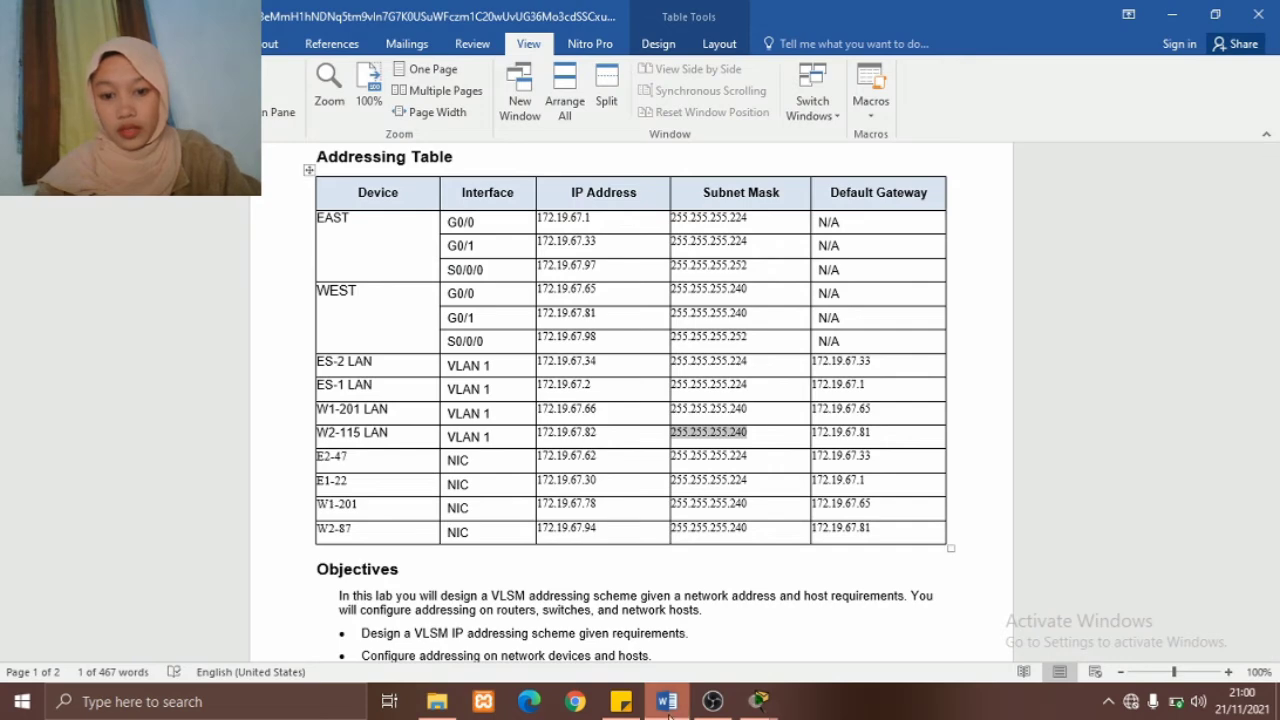
click(759, 701)
click(906, 585)
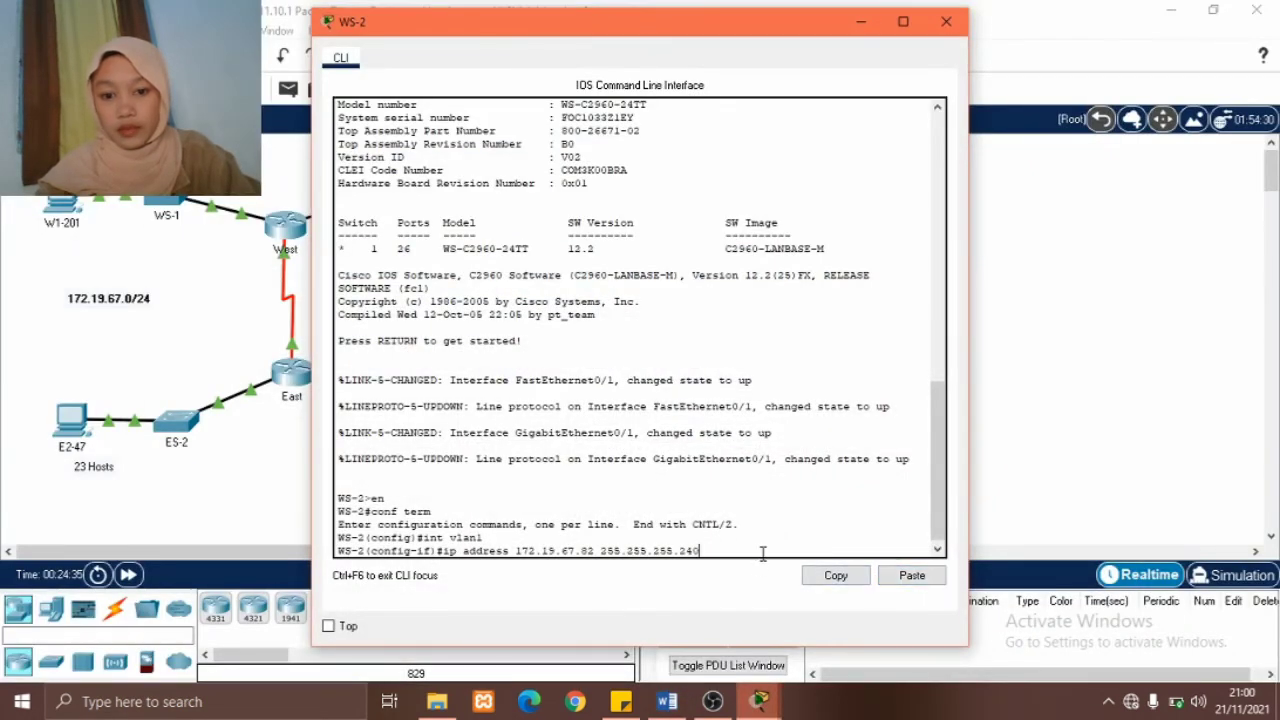
key(Return)
Enable WS-2's VLAN 1 interface with no shutdown.
text(no )
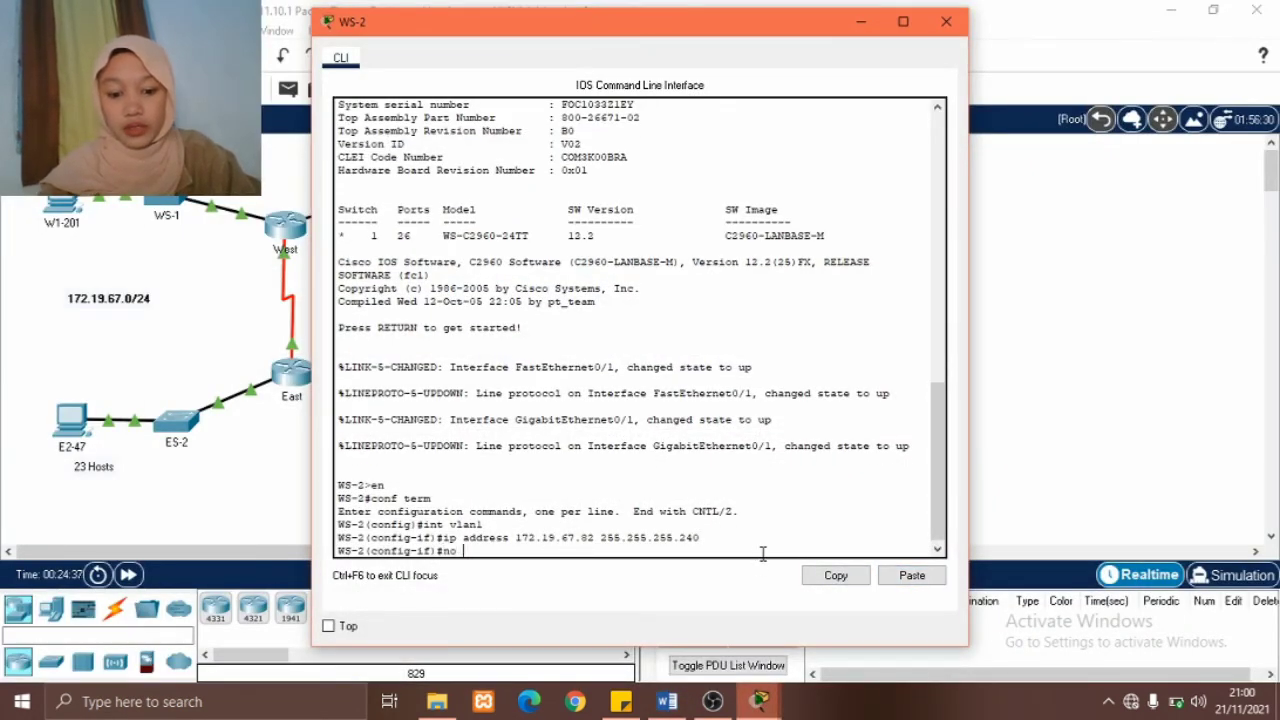
text(shutdown)
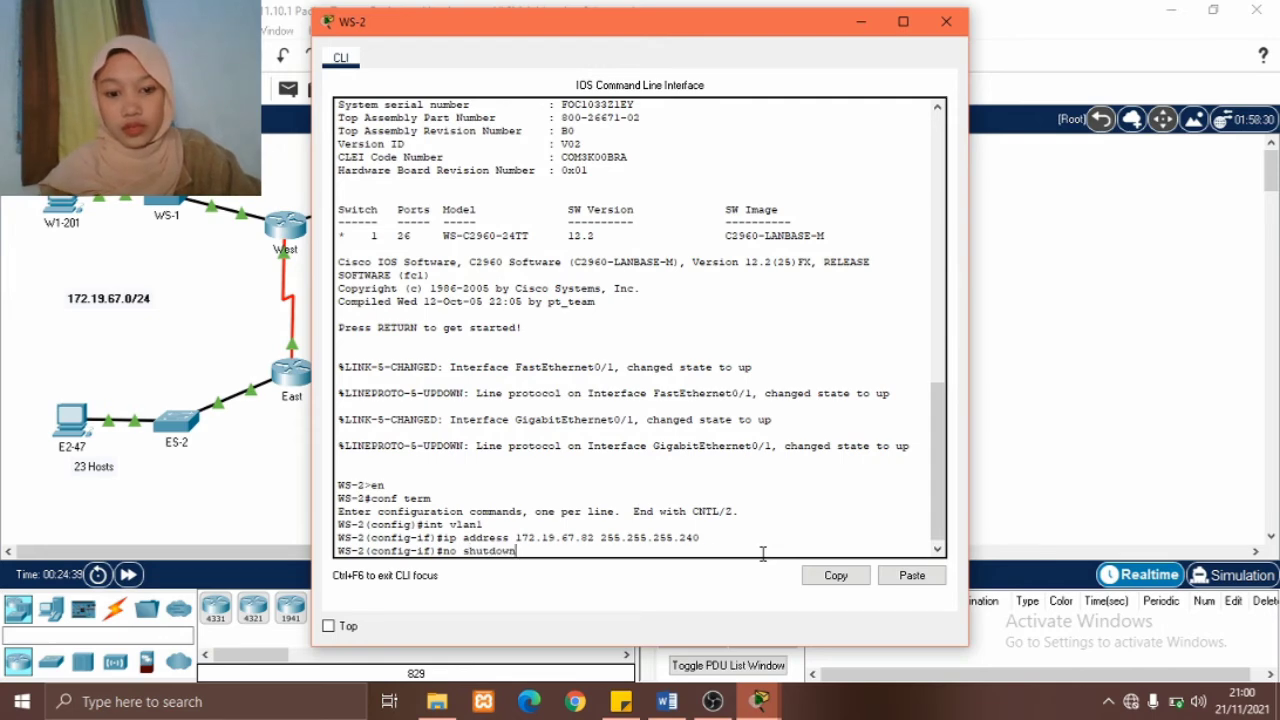
key(Return)
key(Return)
Exit the interface and set WS-2's default gateway to 172.19.67.81 with ip default-gateway, copying the address from the Word addressing table.
text(ex)
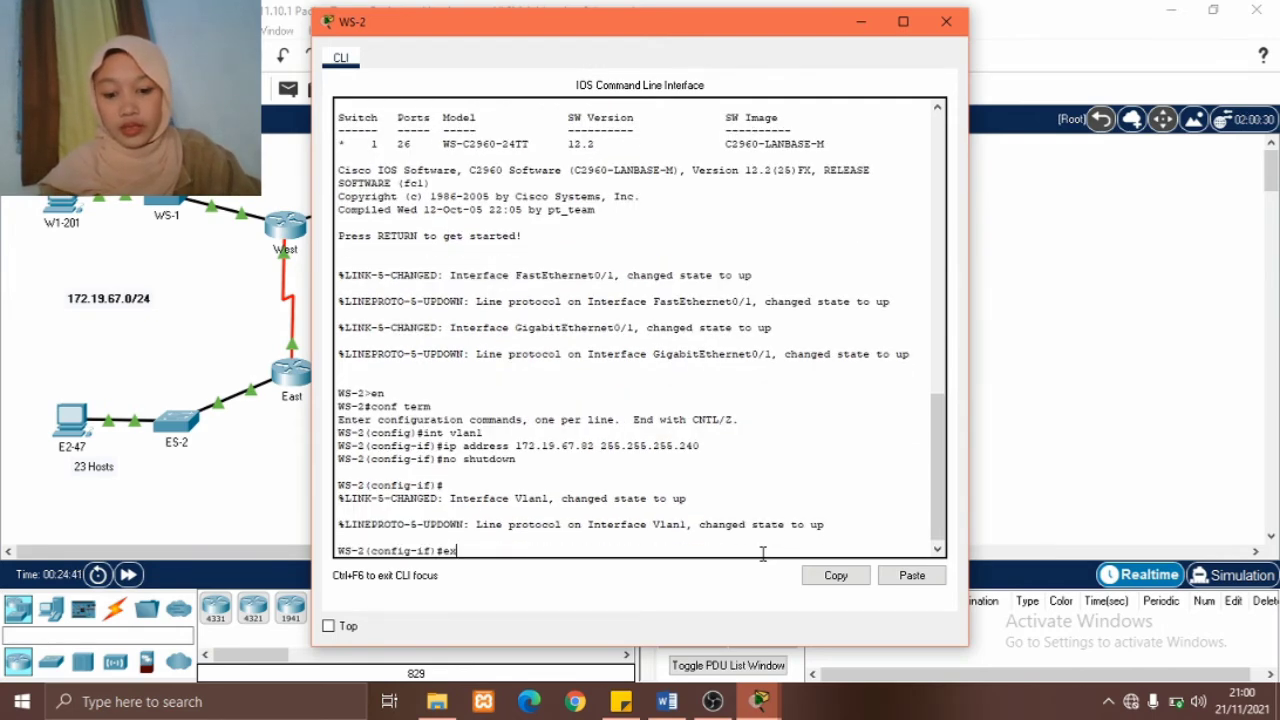
text(it)
key(Return)
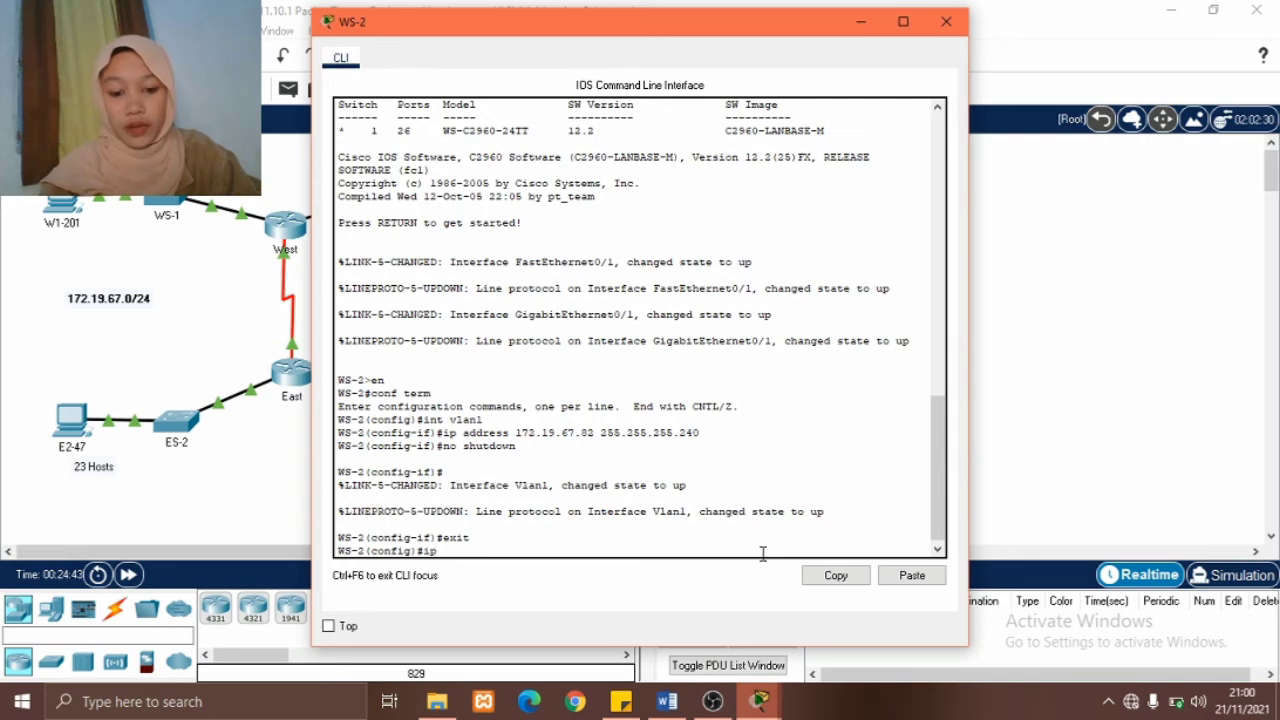
text(ip default)
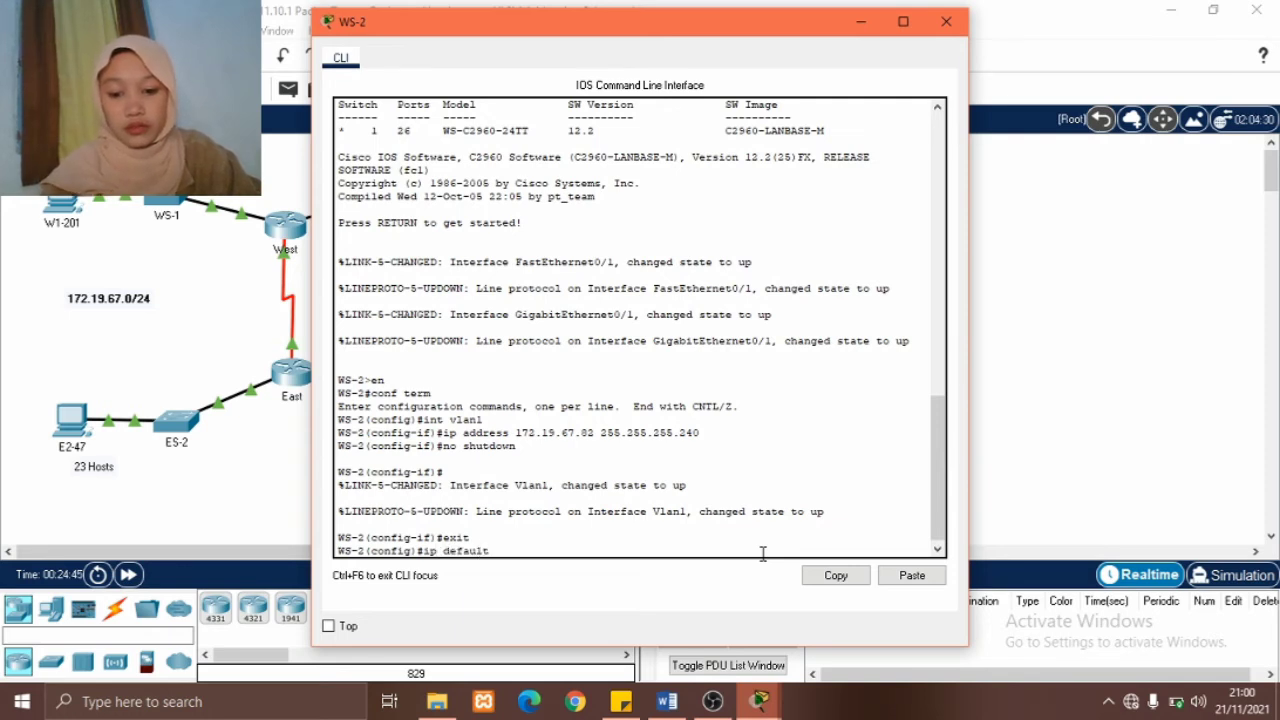
text(-gateway)
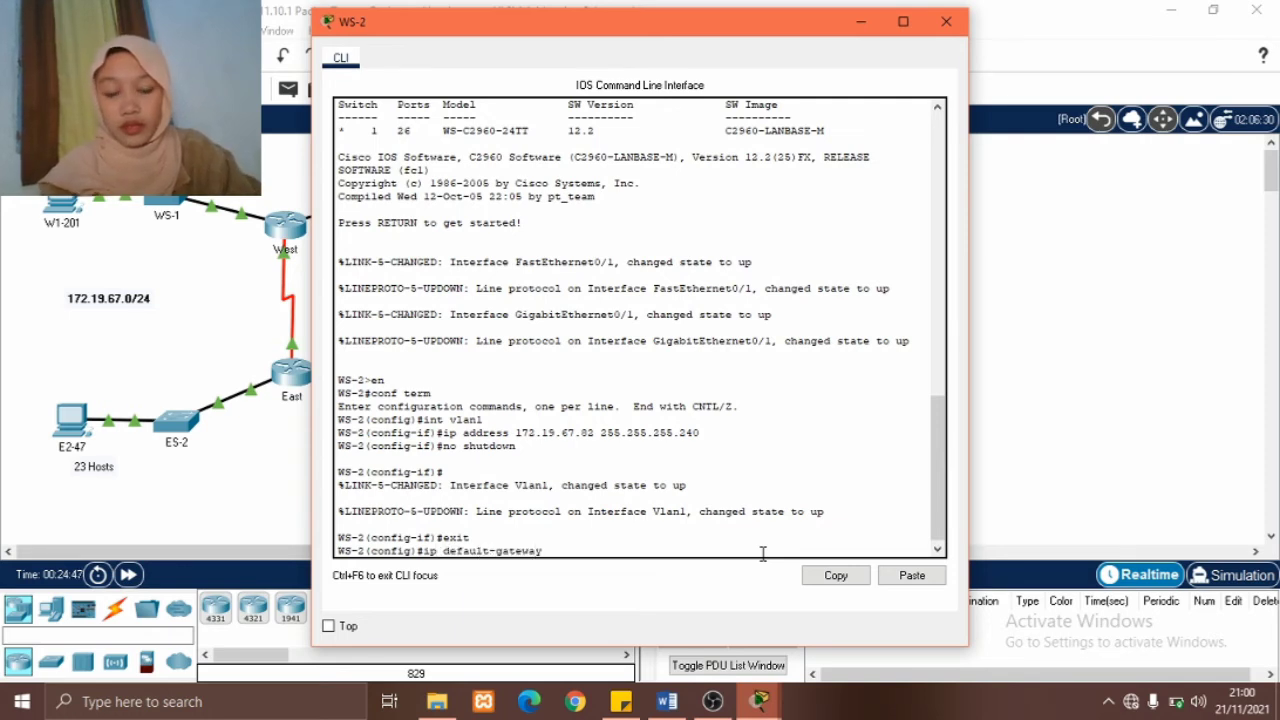
click(667, 701)
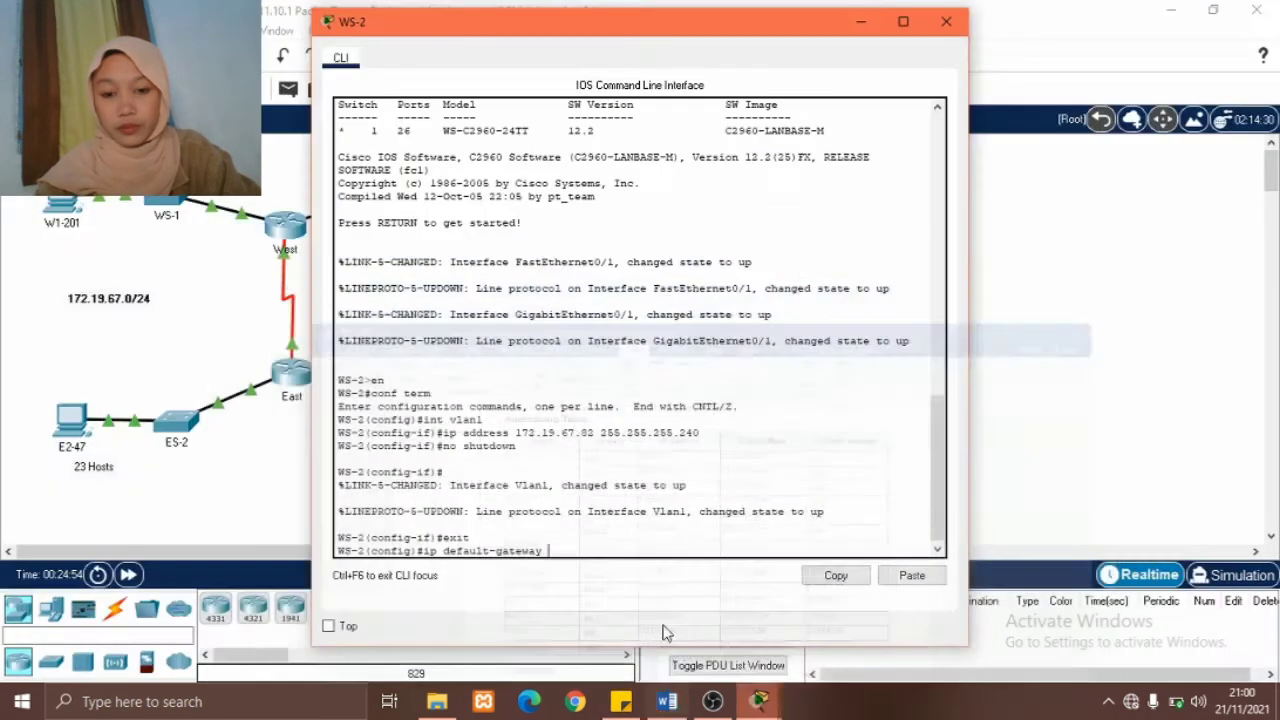
key(alt+Tab)
click(912, 576)
key(Return)
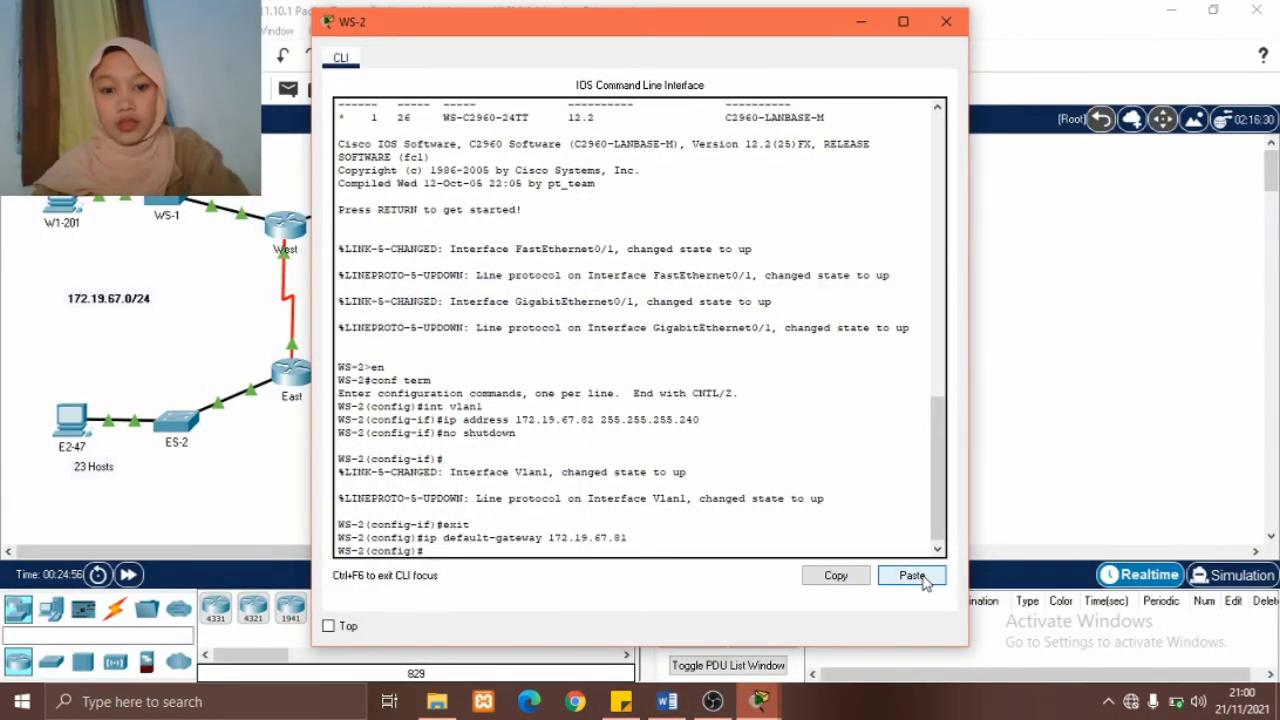
Put WS-2's window away, close the finished router and switch windows, and bring up the PT Activity instructions.
click(862, 24)
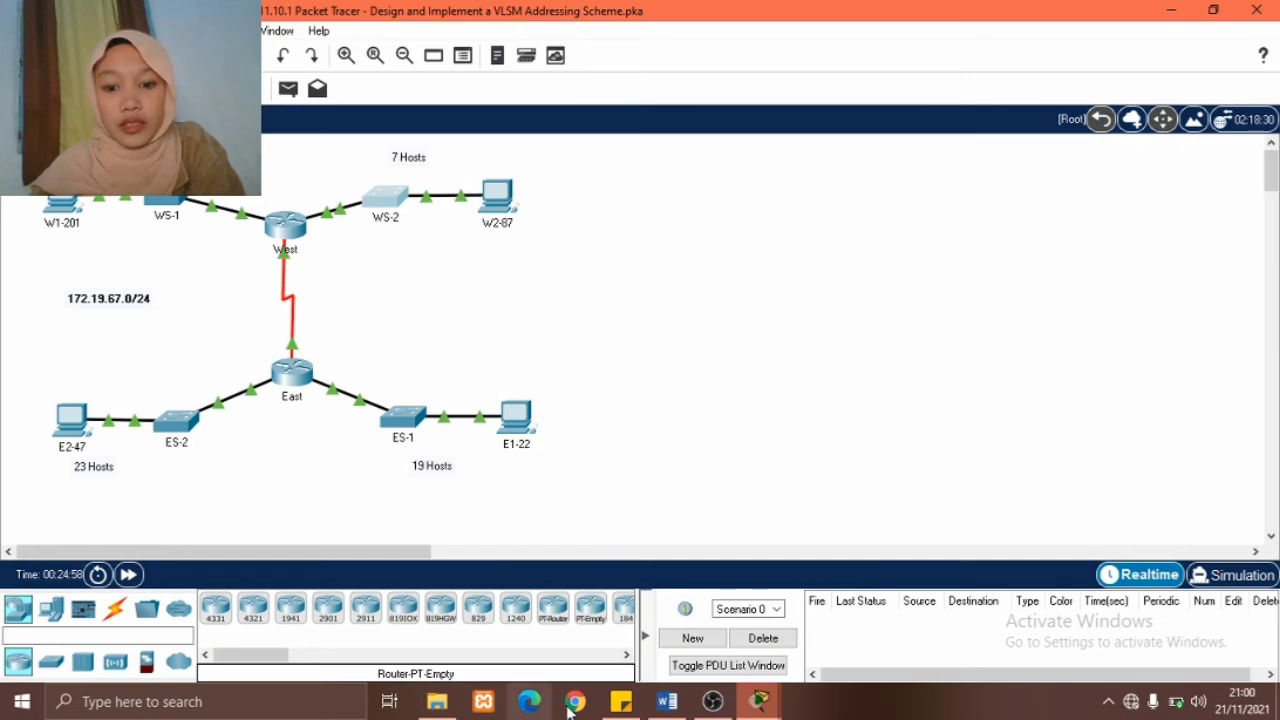
mouse_move(760, 701)
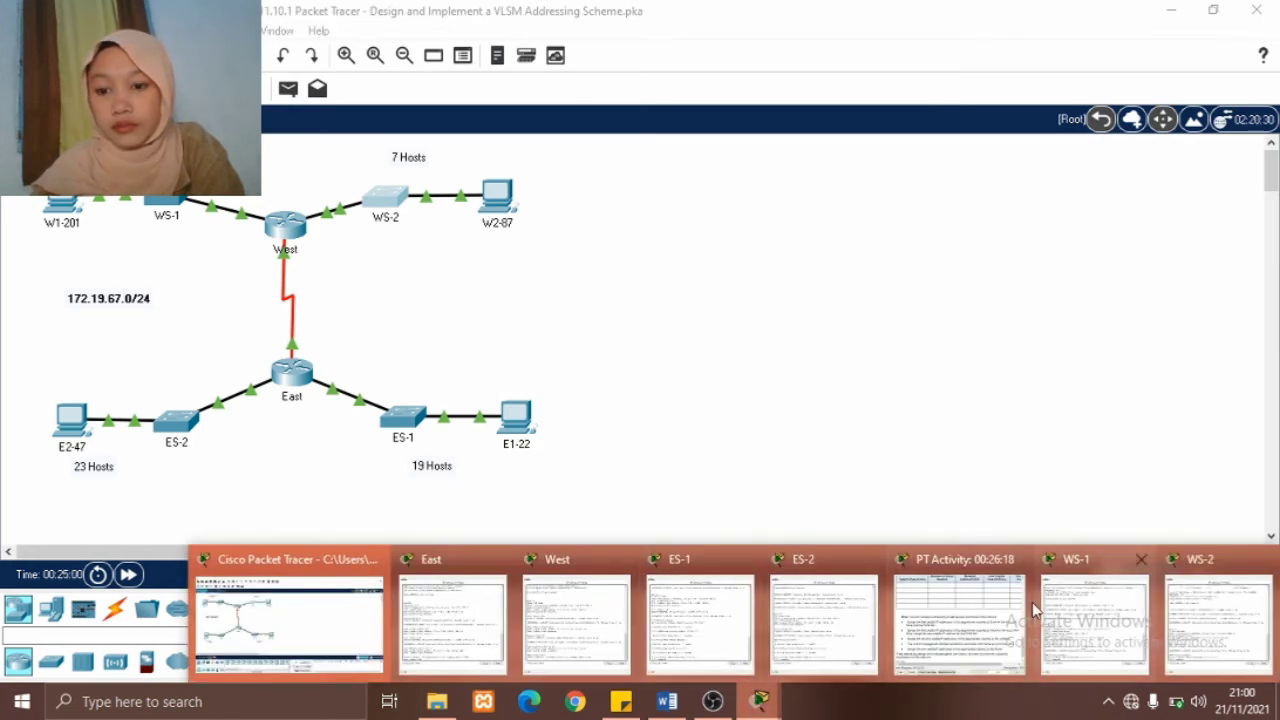
click(501, 565)
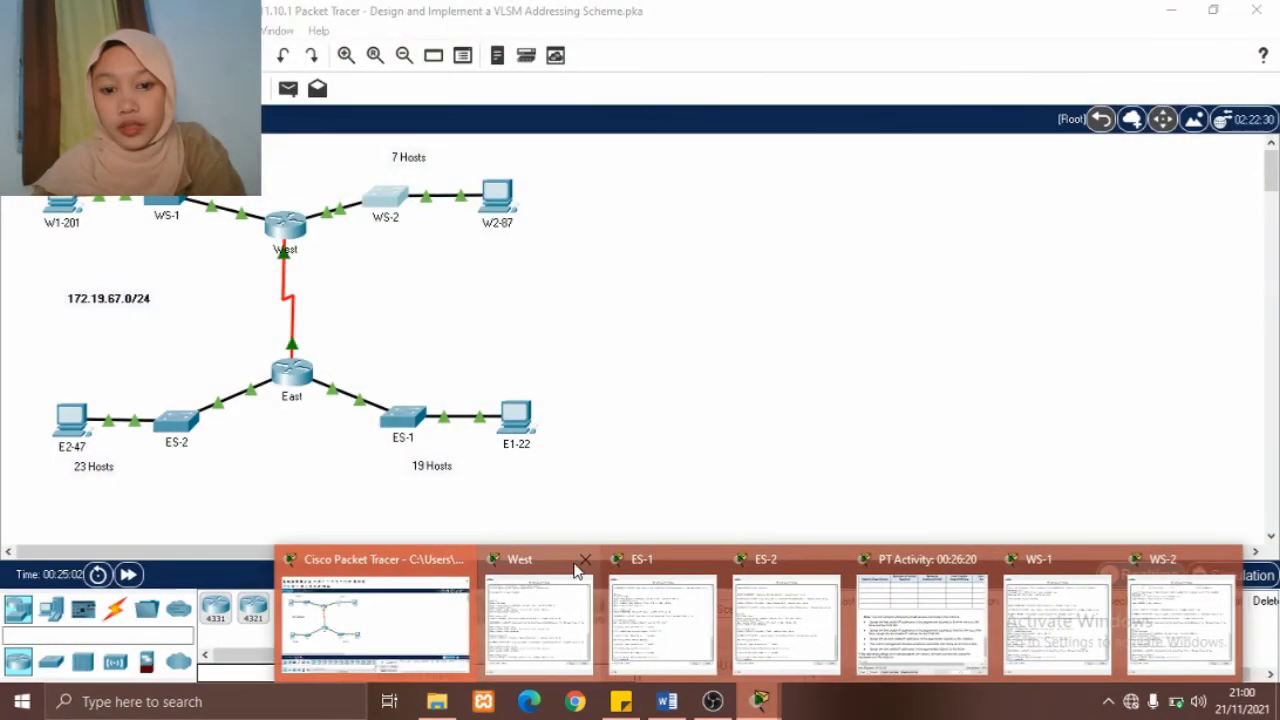
click(579, 565)
click(648, 562)
click(714, 560)
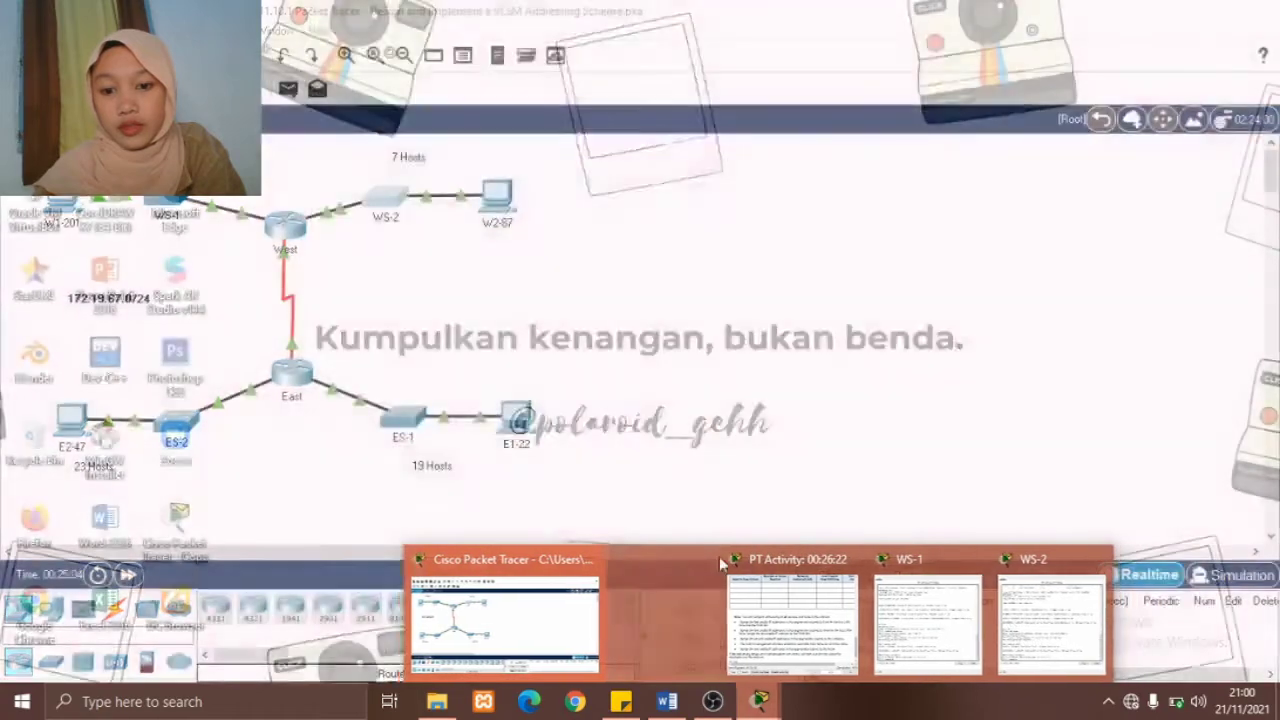
click(917, 560)
click(627, 562)
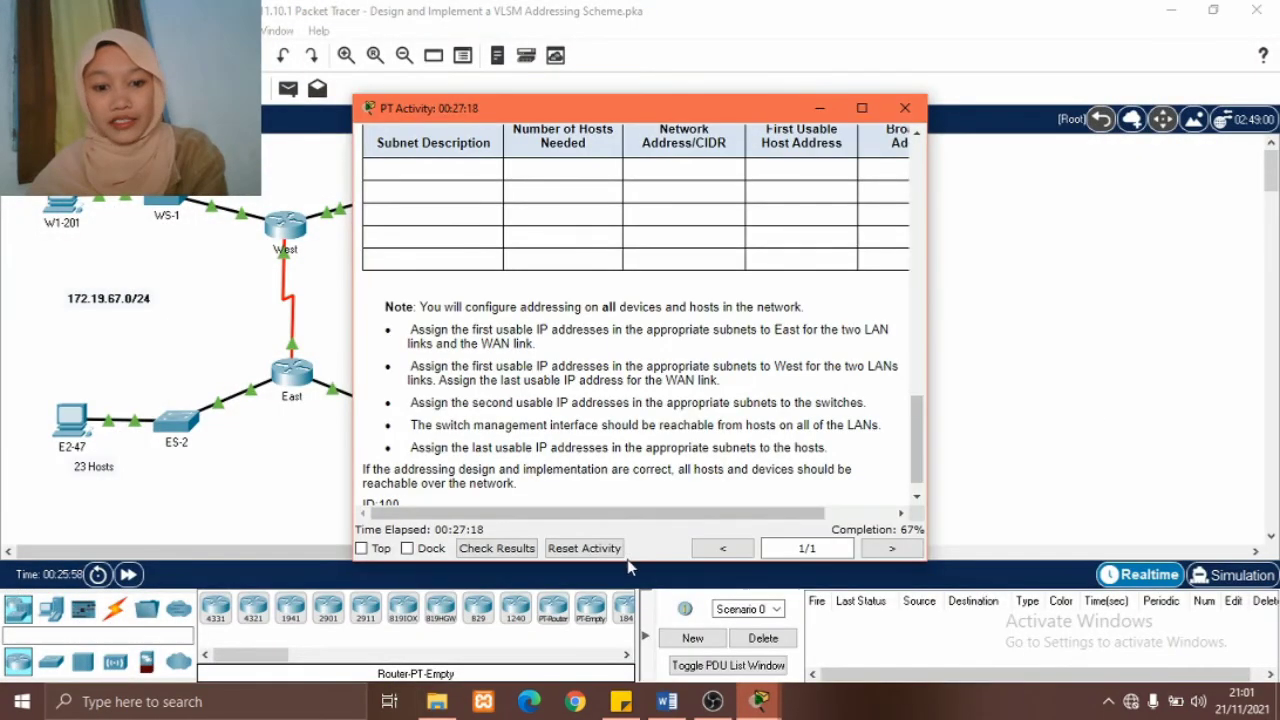
Check the activity results, review the assessment items for every device, and close the results and put the instructions away.
click(515, 550)
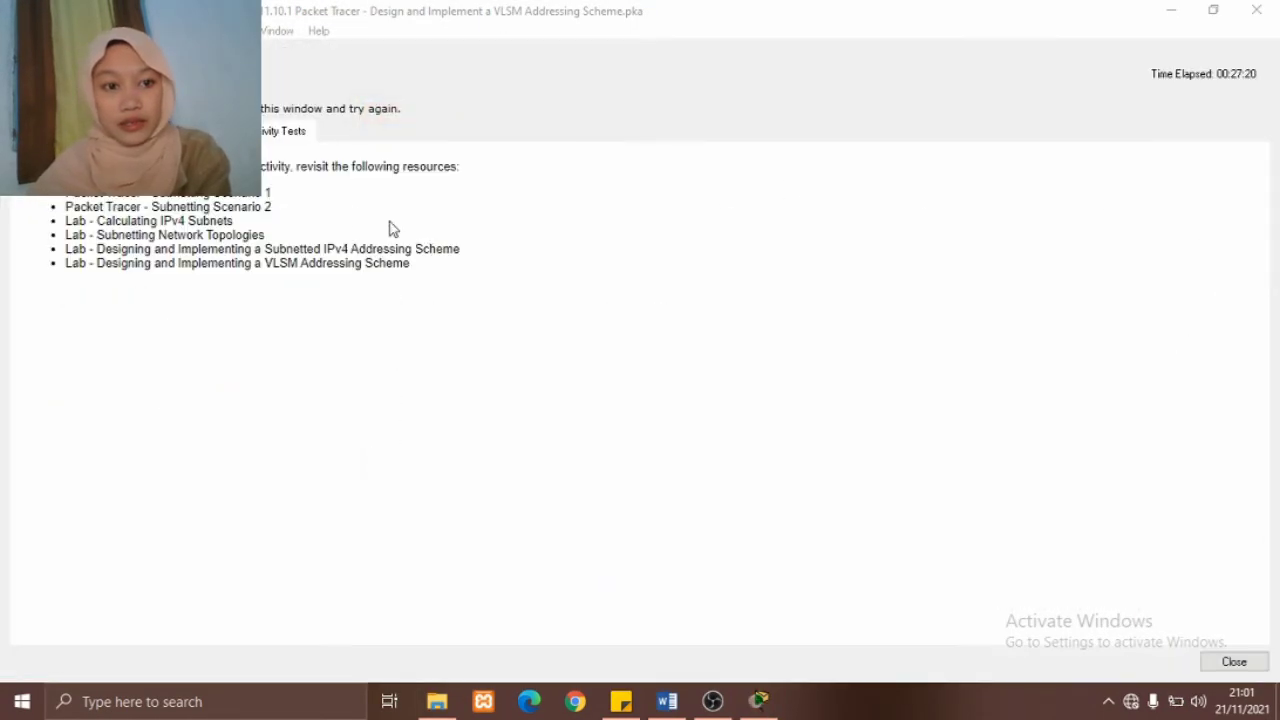
click(160, 131)
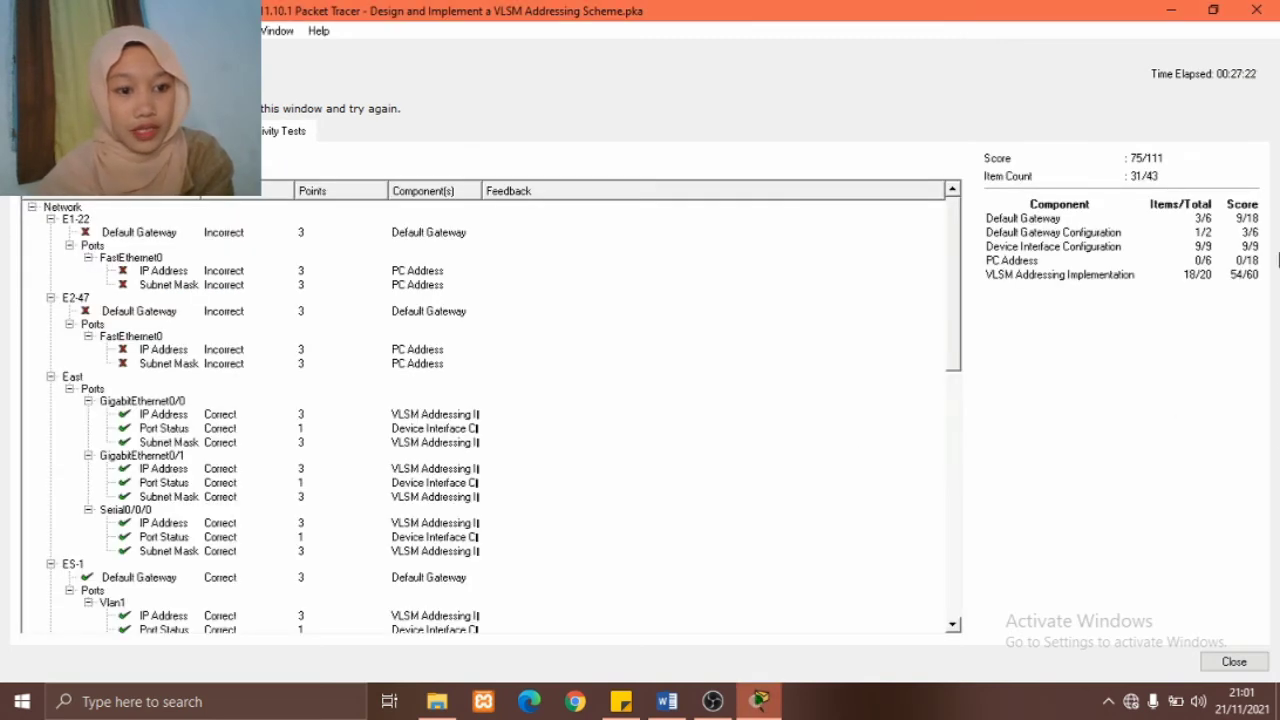
scroll(305, 344, down, 15)
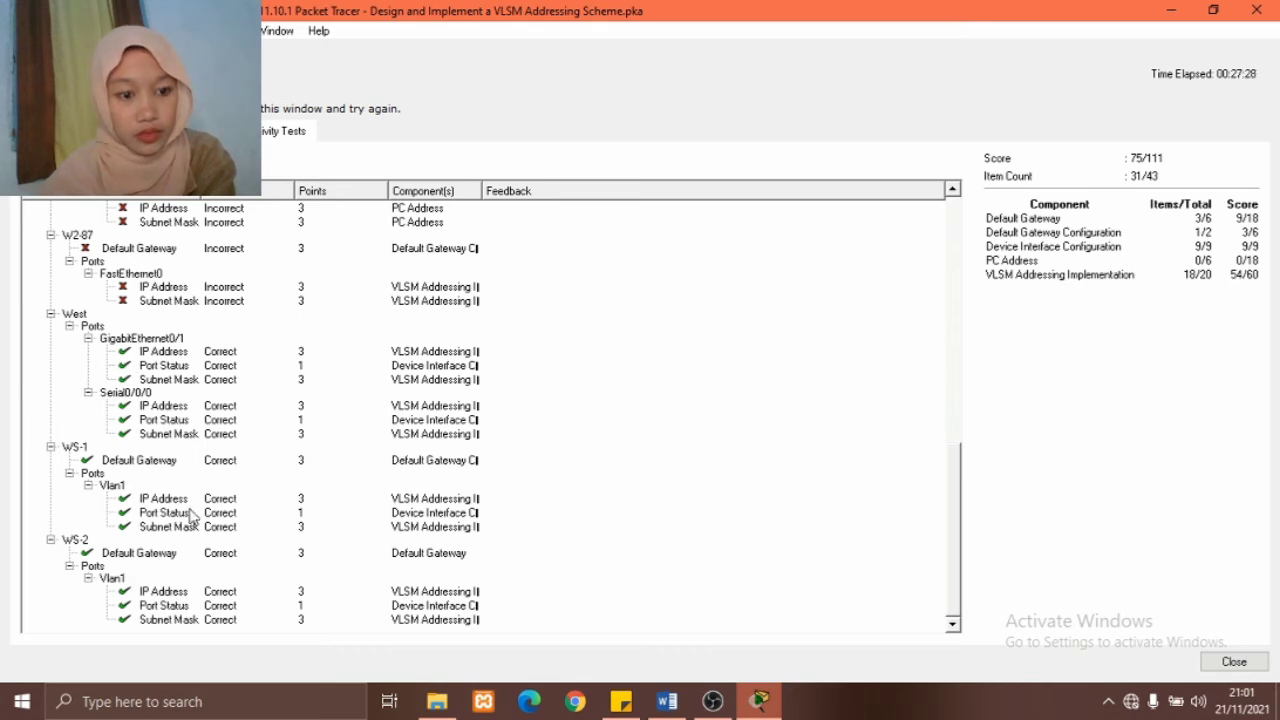
scroll(187, 524, up, 6)
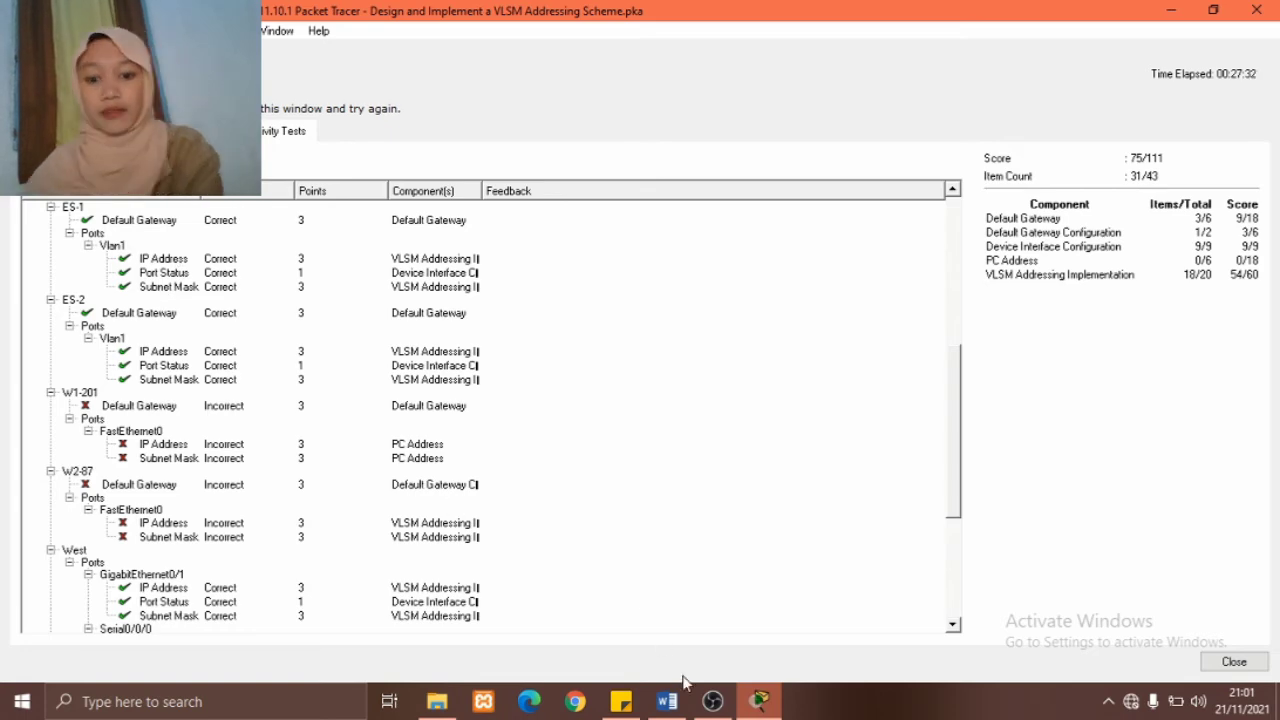
click(1252, 12)
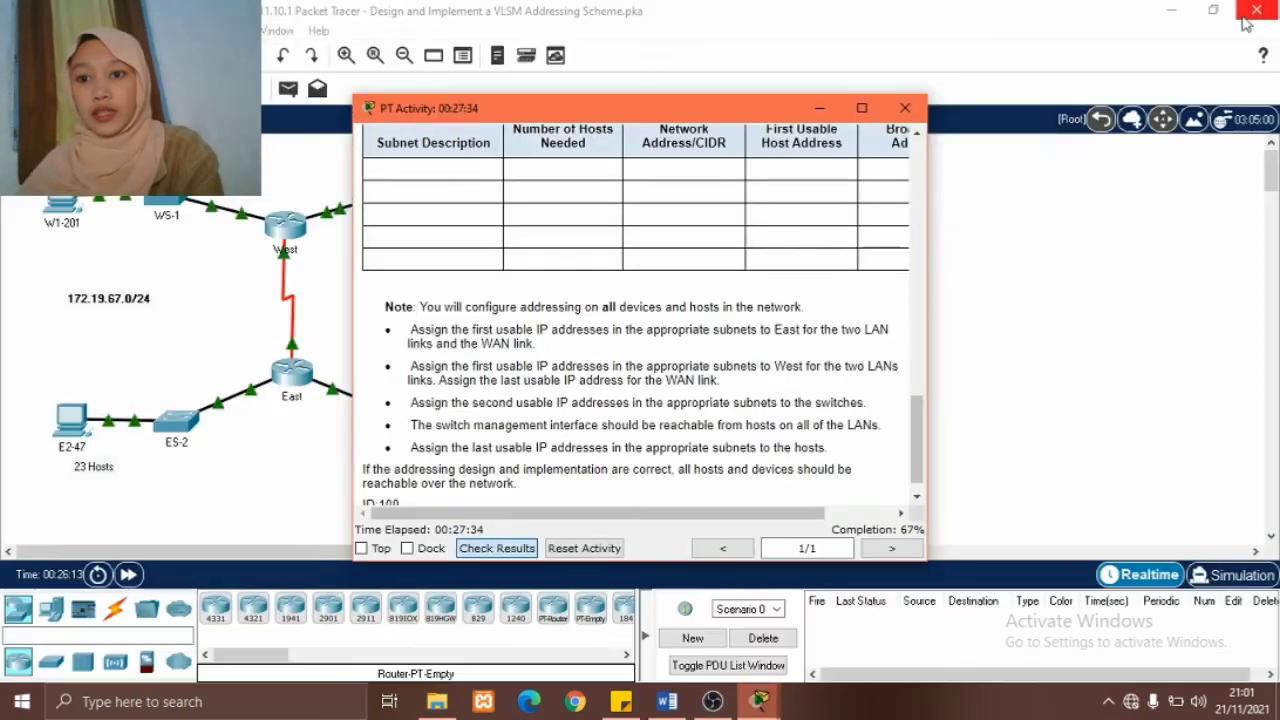
click(822, 108)
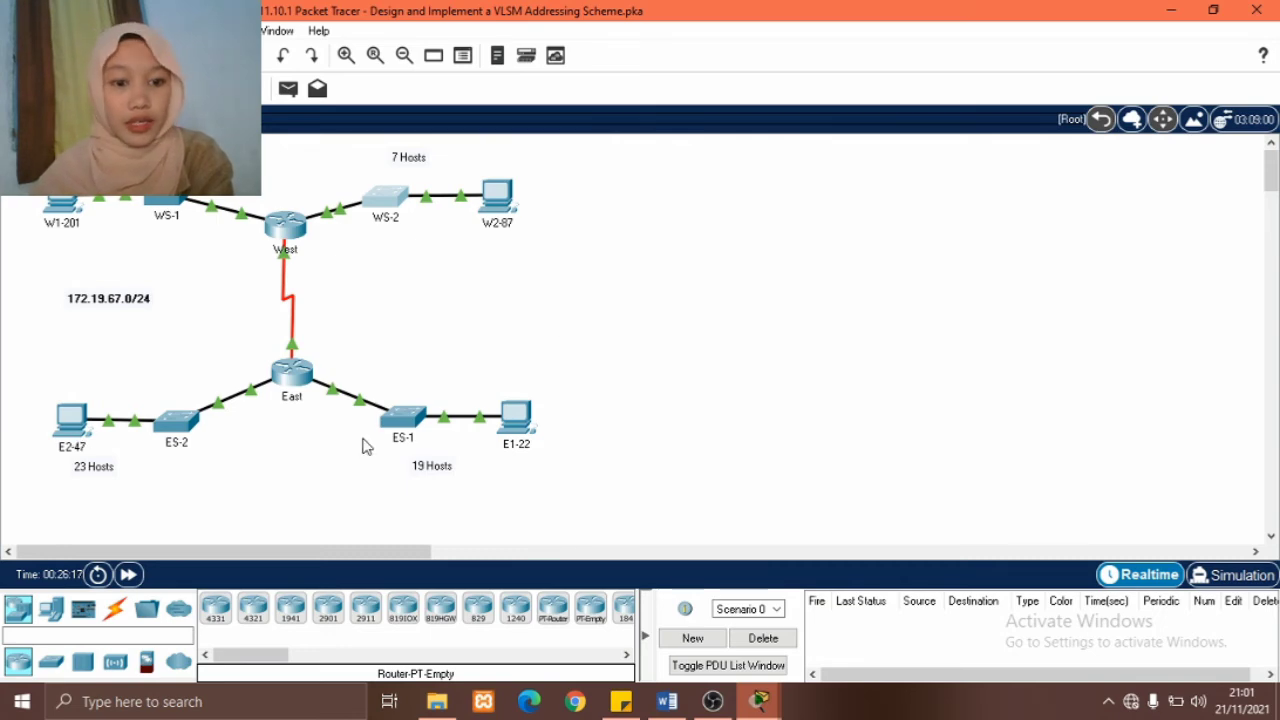
Open host E1-22's IP Configuration and place its window beside the Word addressing table with the E1-22 row in view.
click(516, 418)
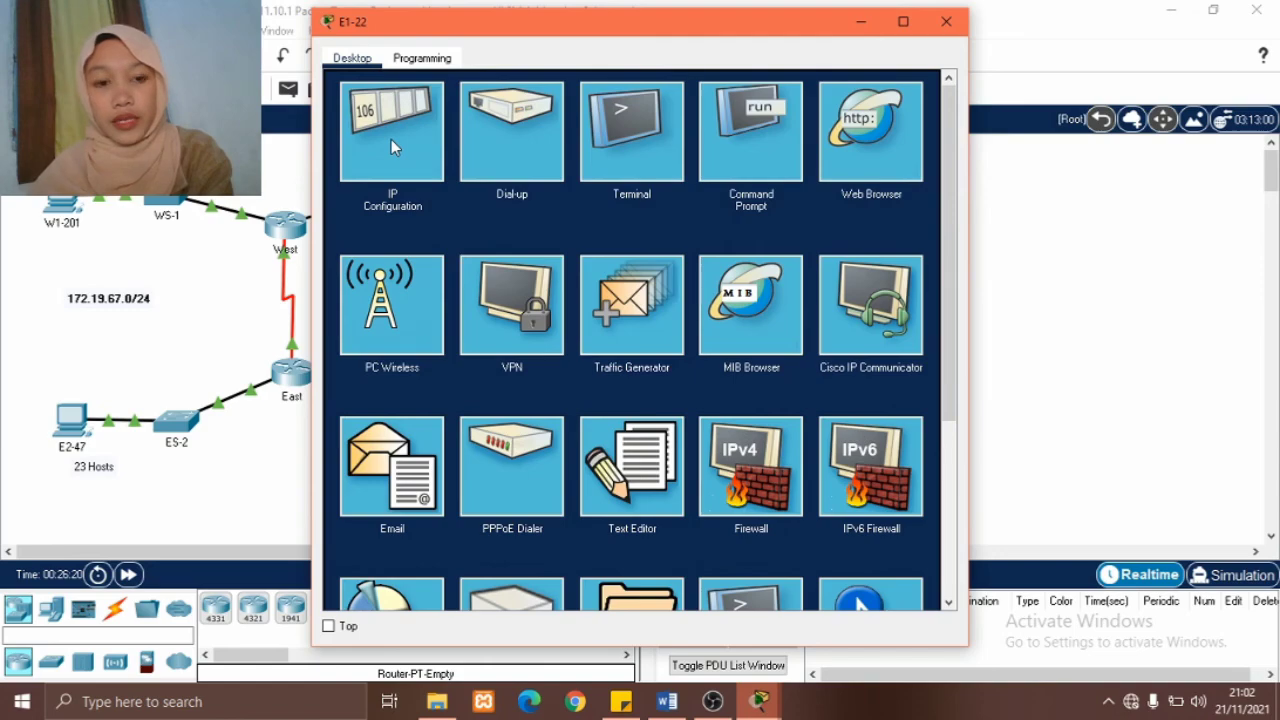
click(393, 146)
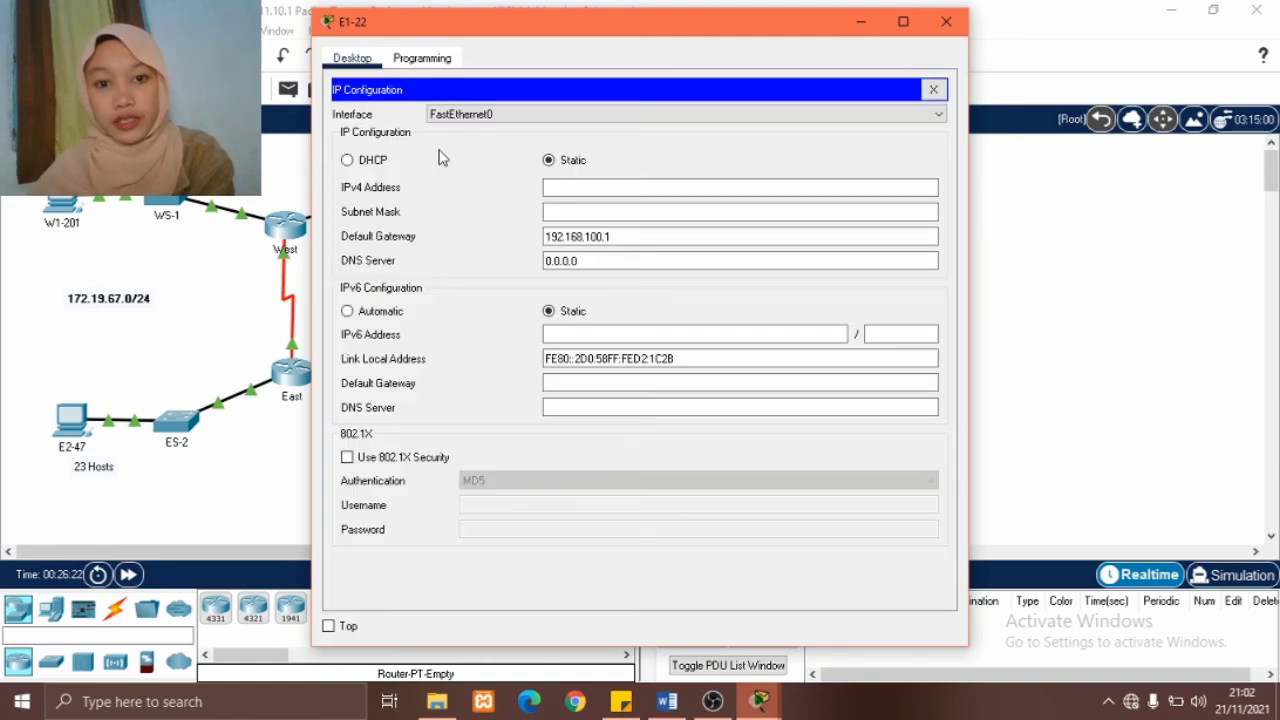
drag(550, 28, 825, 21)
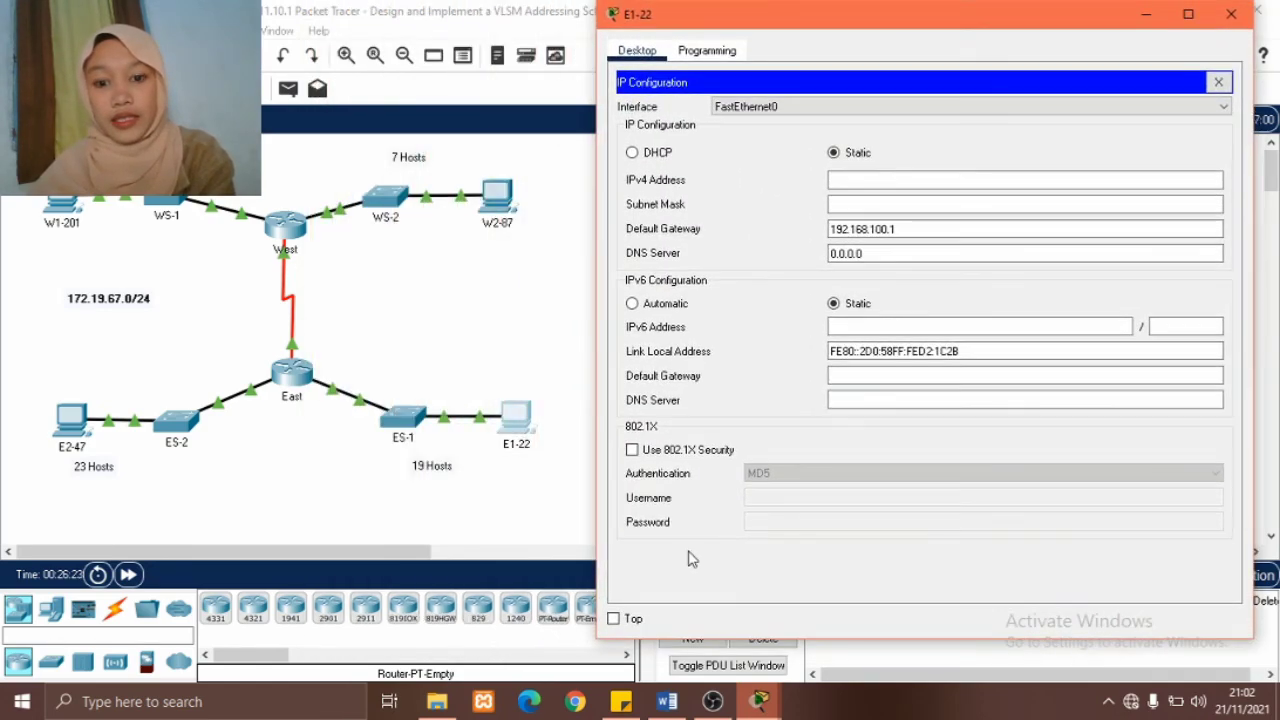
click(667, 702)
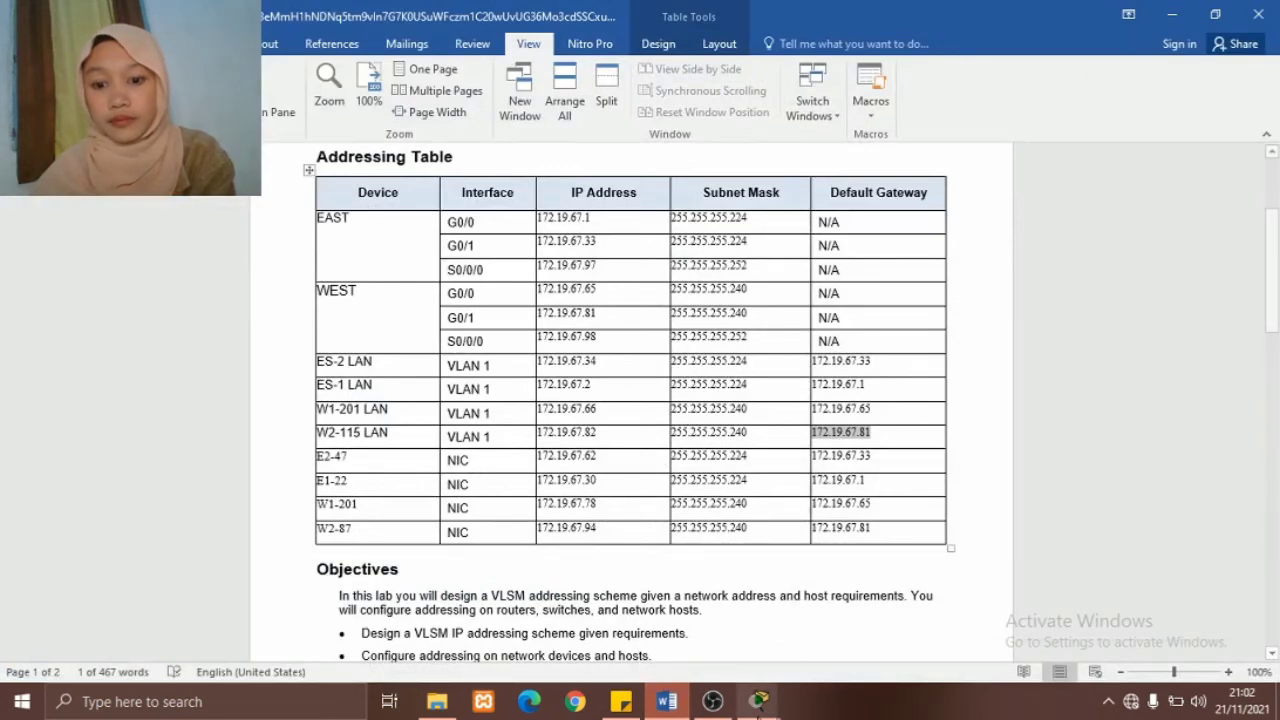
mouse_move(760, 702)
click(1012, 612)
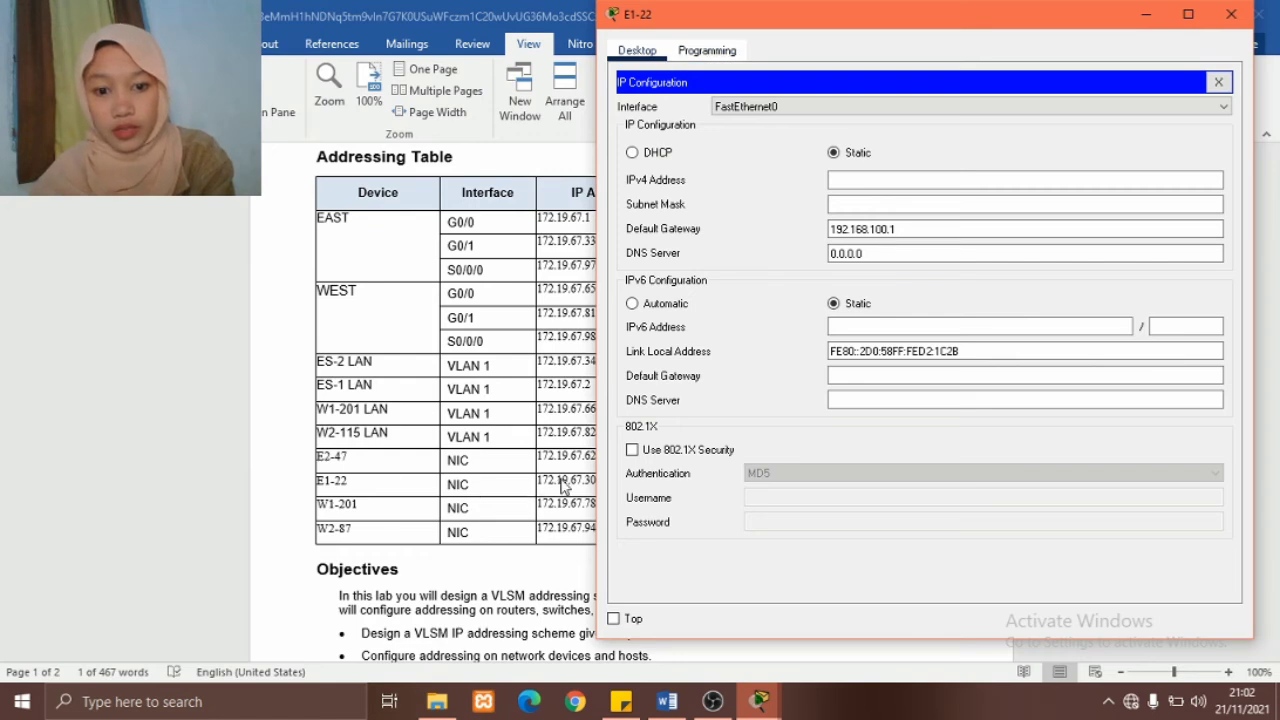
Dock Word beside E1-22's IP Configuration and set the host's IPv4 address to 172.19.67.30 from the addressing table.
click(563, 487)
drag(539, 482, 588, 486)
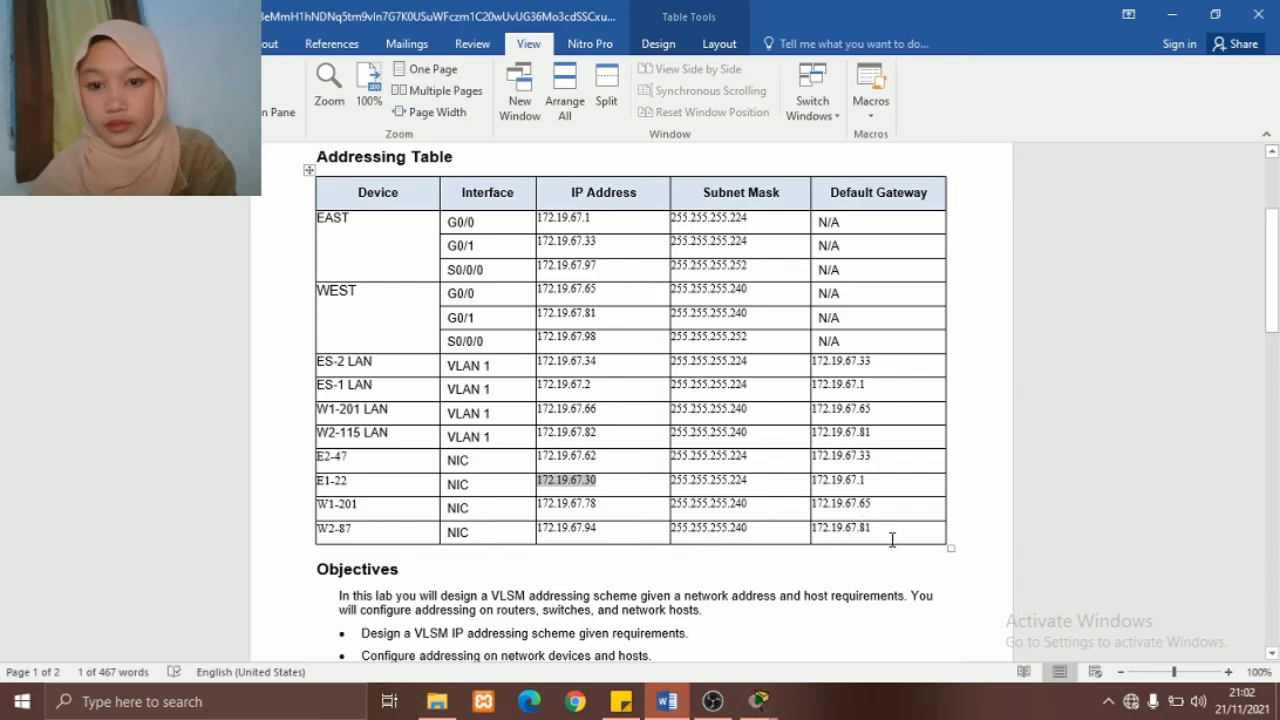
key(super+Left)
click(803, 153)
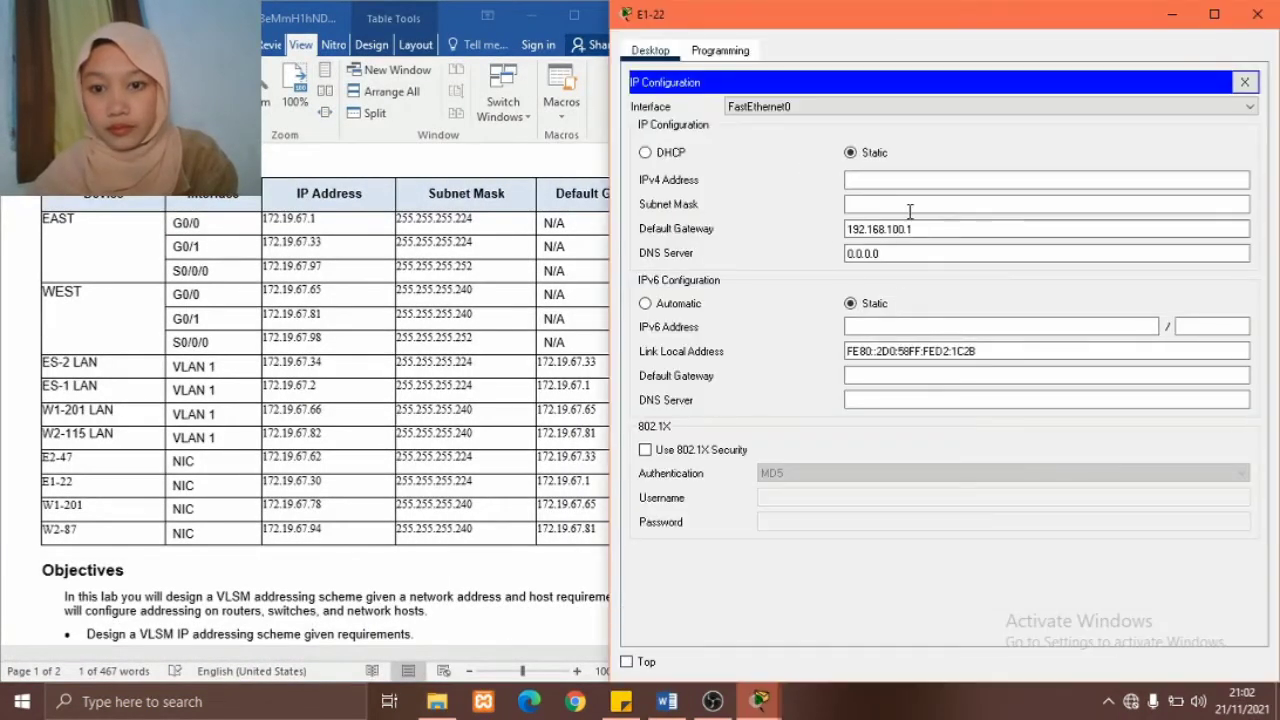
click(903, 180)
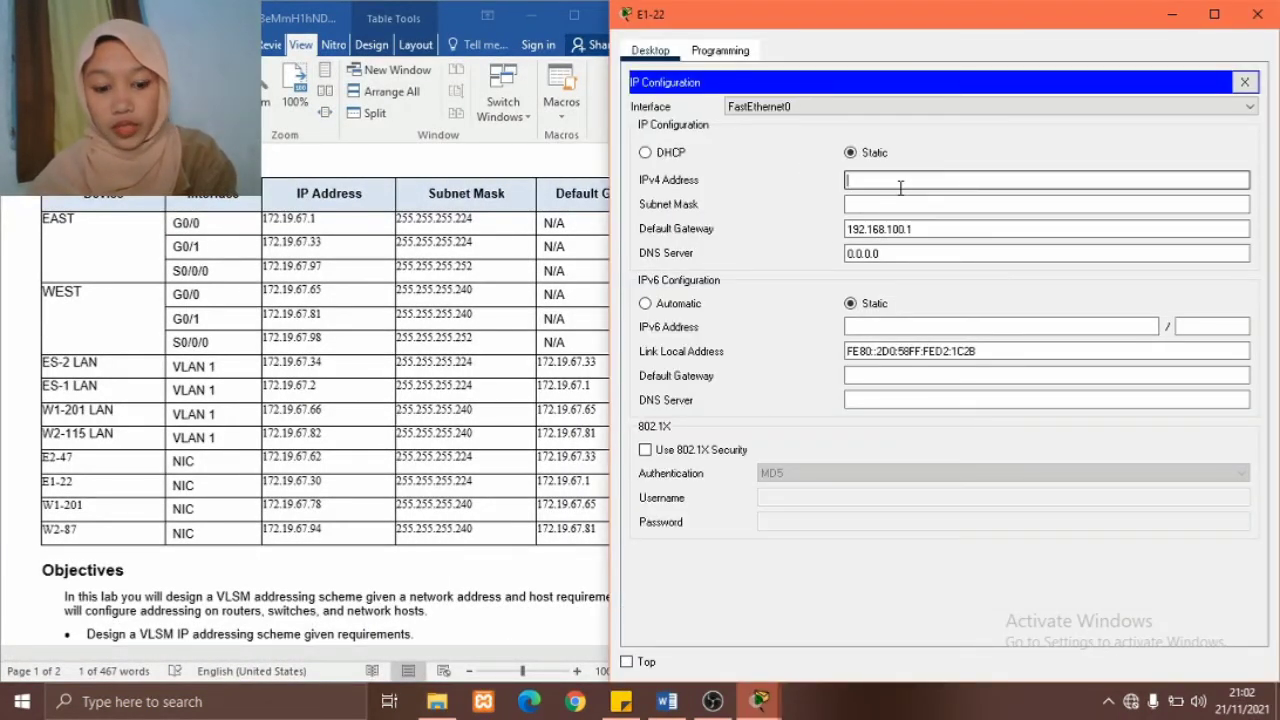
text(172.19.67.30)
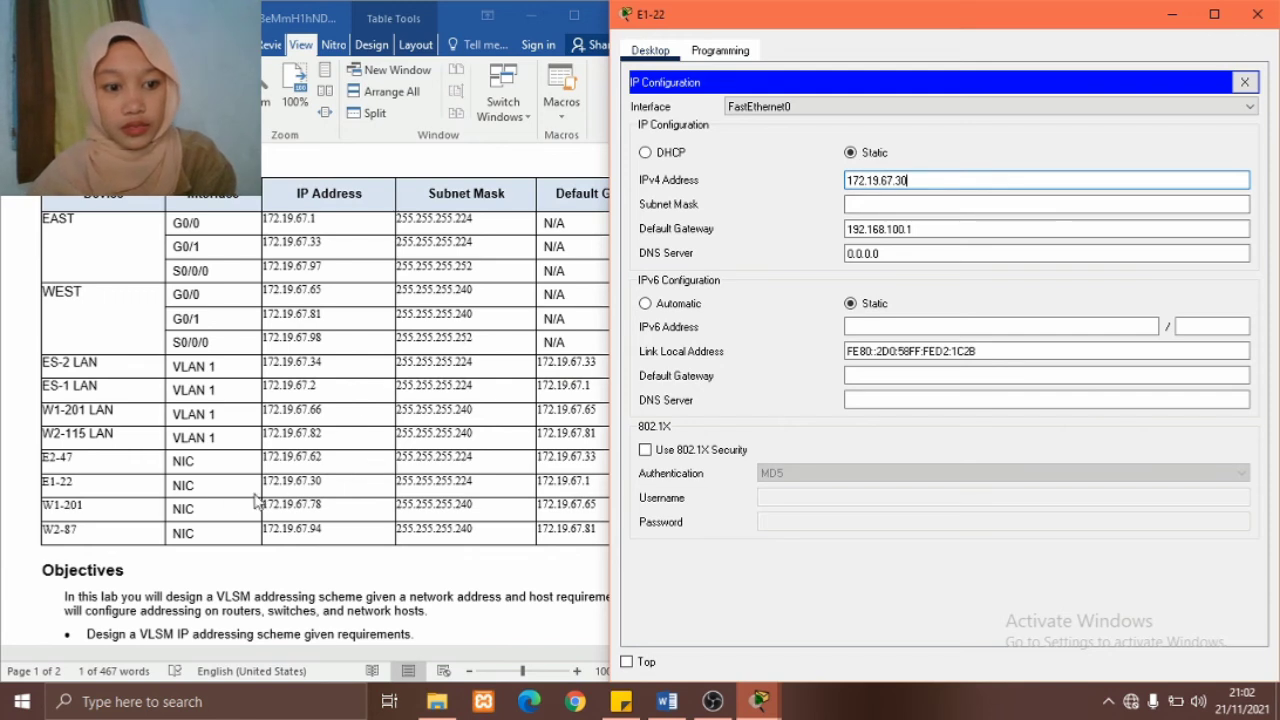
Set E1-22's subnet mask to 255.255.255.224, copying it from the E1-22 row of the Word addressing table.
click(400, 480)
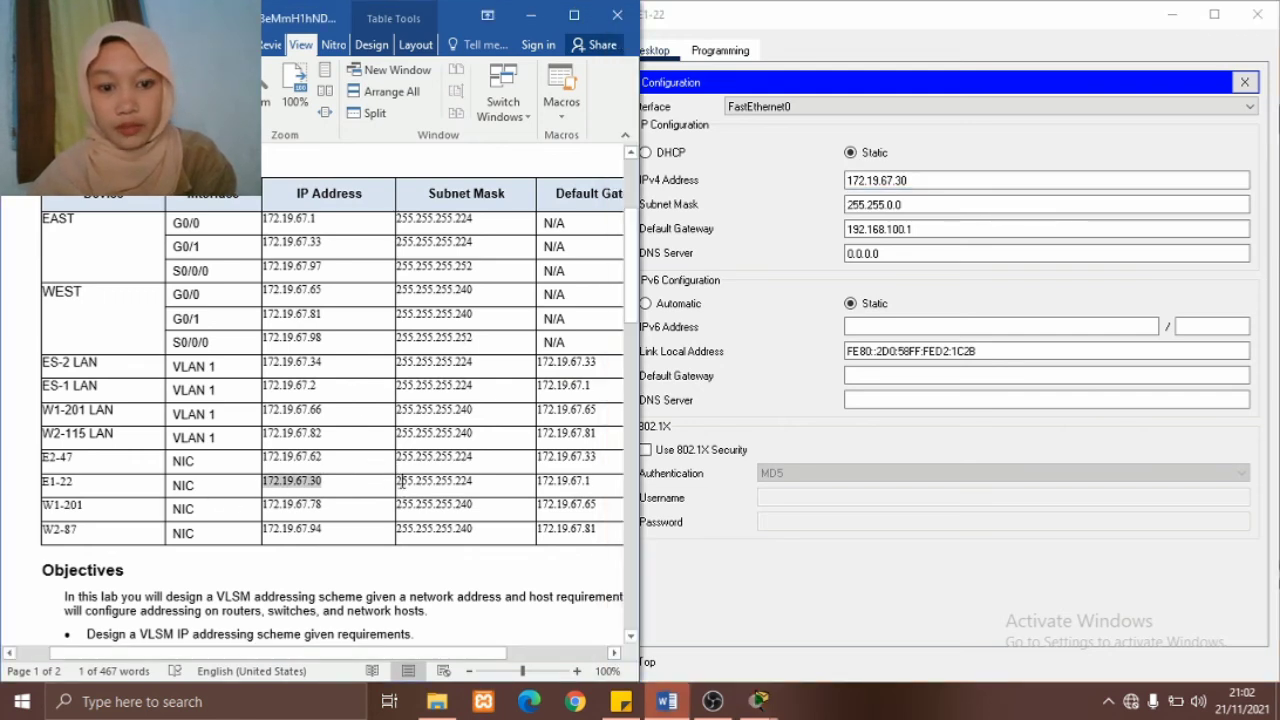
drag(397, 481, 476, 485)
key(ctrl+c)
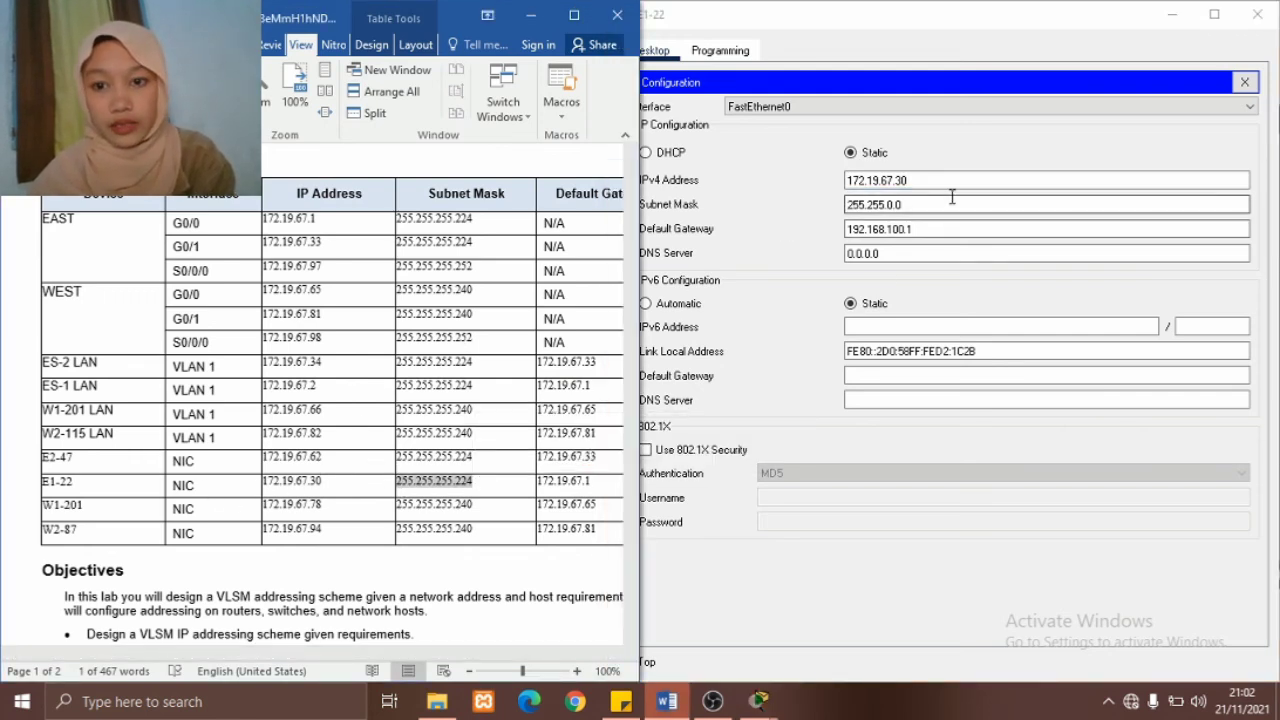
drag(951, 200, 851, 208)
key(ctrl+v)
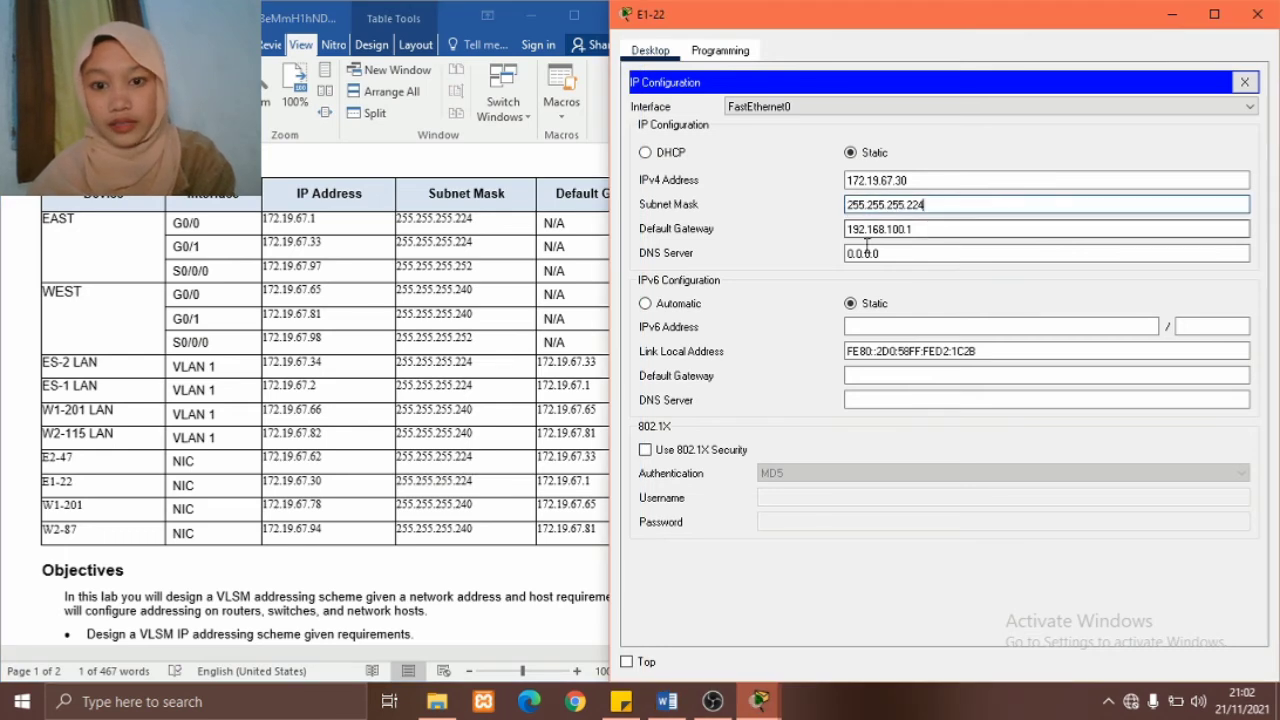
Set E1-22's default gateway to 172.19.67.1 from the Word addressing table and put the host's window away.
click(549, 487)
drag(538, 481, 576, 482)
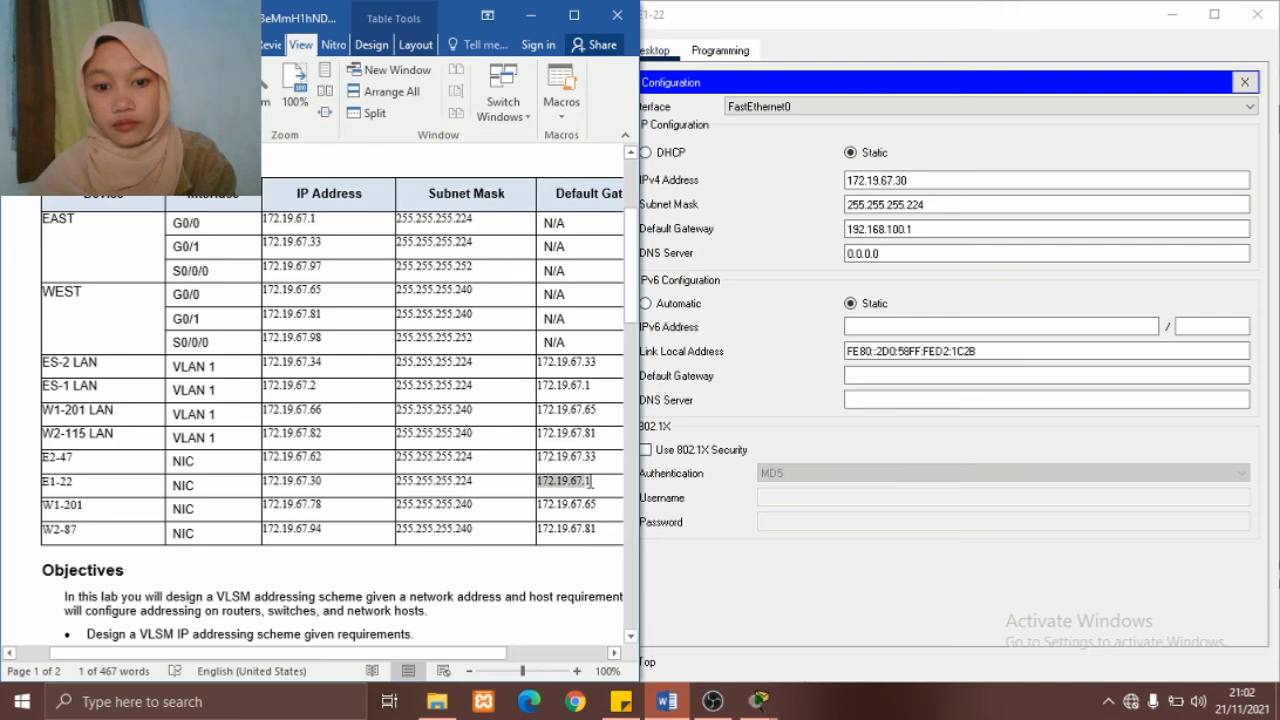
drag(928, 230, 846, 230)
text(172.19.67.1)
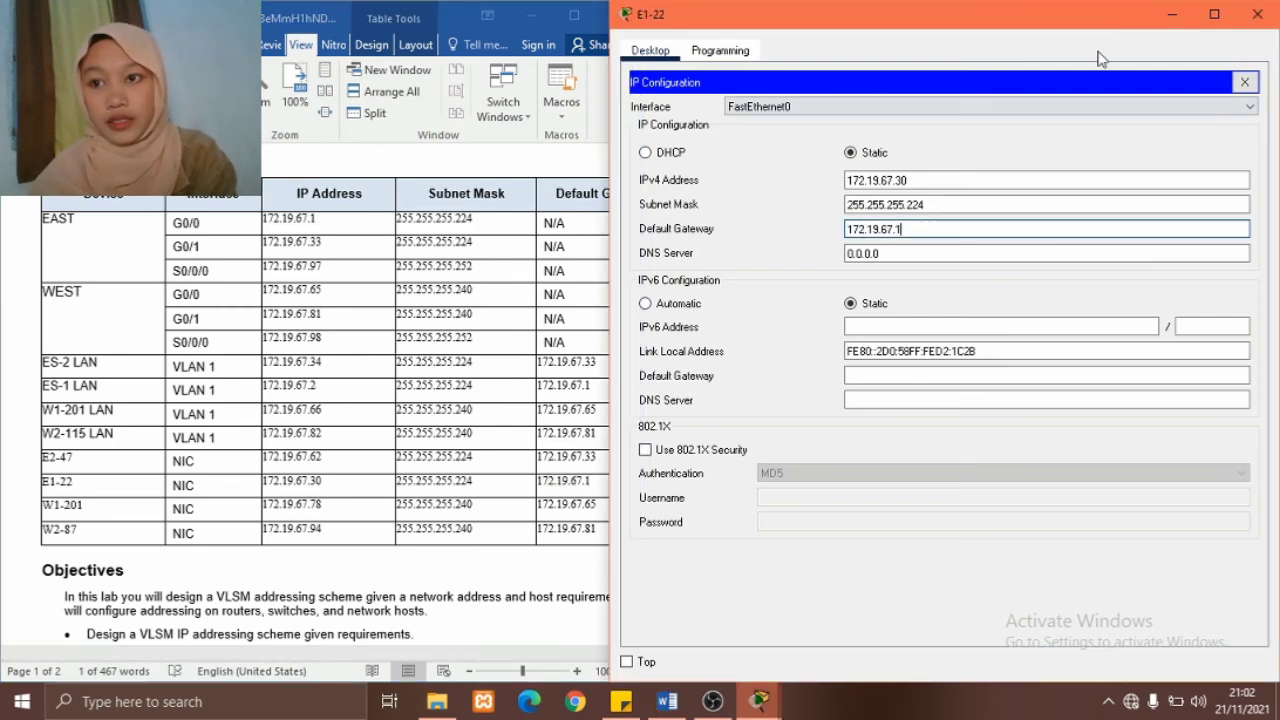
click(1167, 22)
Open host E2-47's IP Configuration in Packet Tracer and place its window beside the Word addressing table.
click(740, 472)
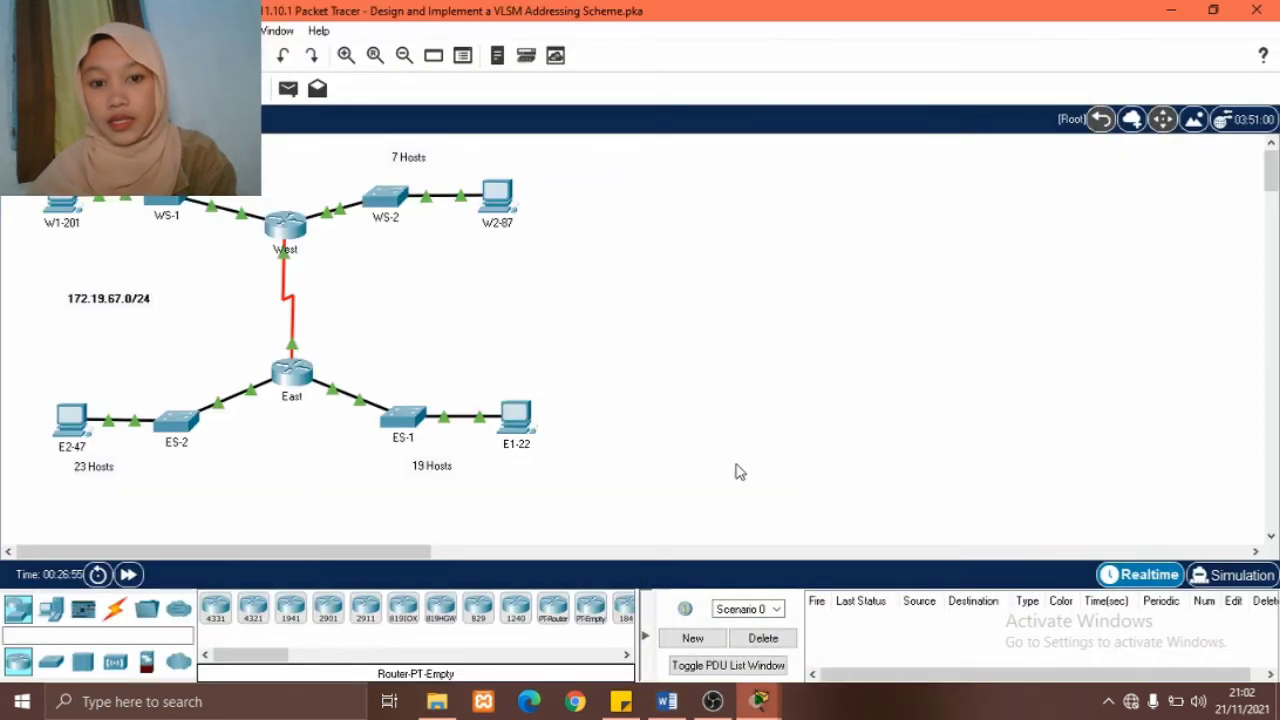
click(72, 428)
click(416, 184)
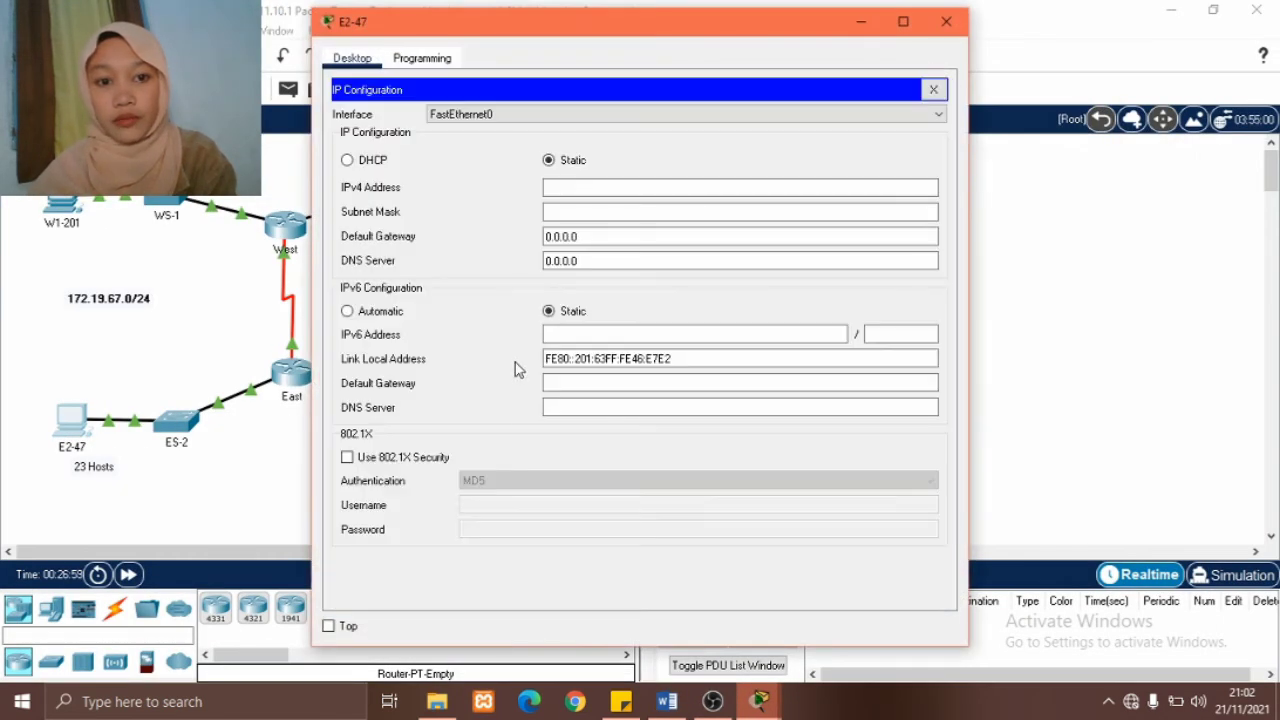
click(667, 701)
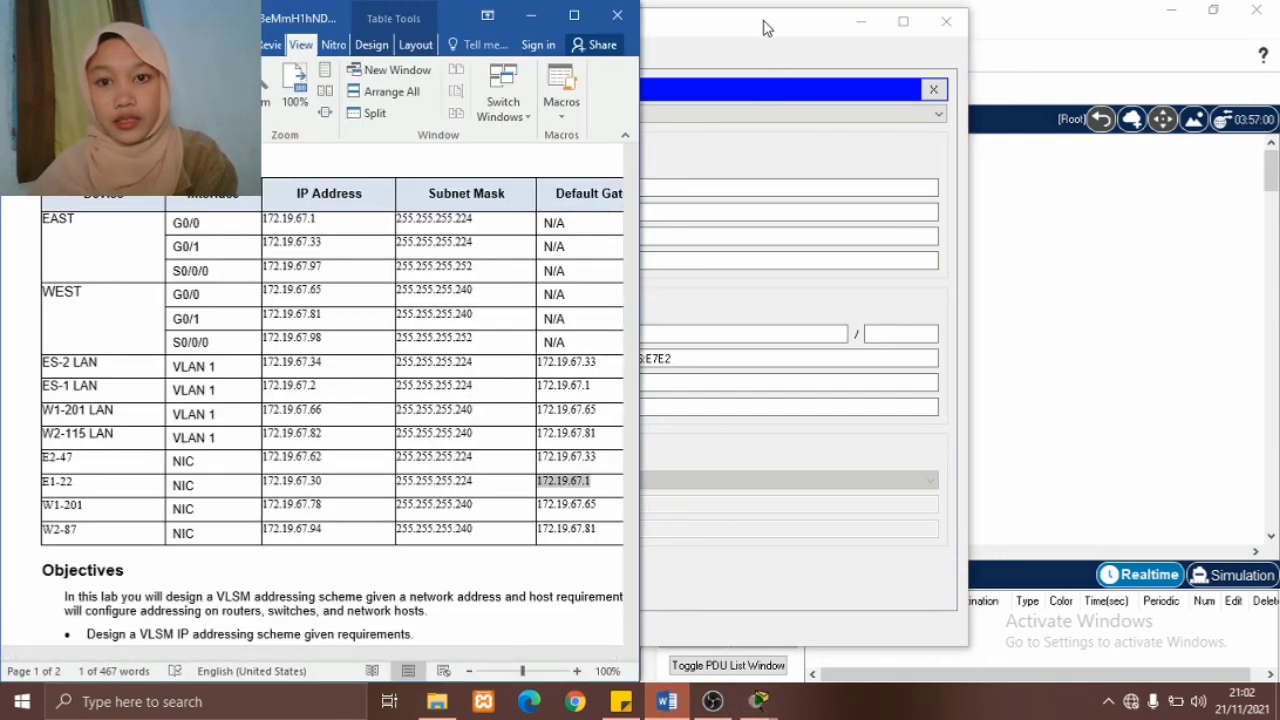
drag(769, 27, 1005, 20)
Set E2-47's IPv4 address to 172.19.67.62, copying it from the E2-47 row of the Word addressing table.
click(823, 180)
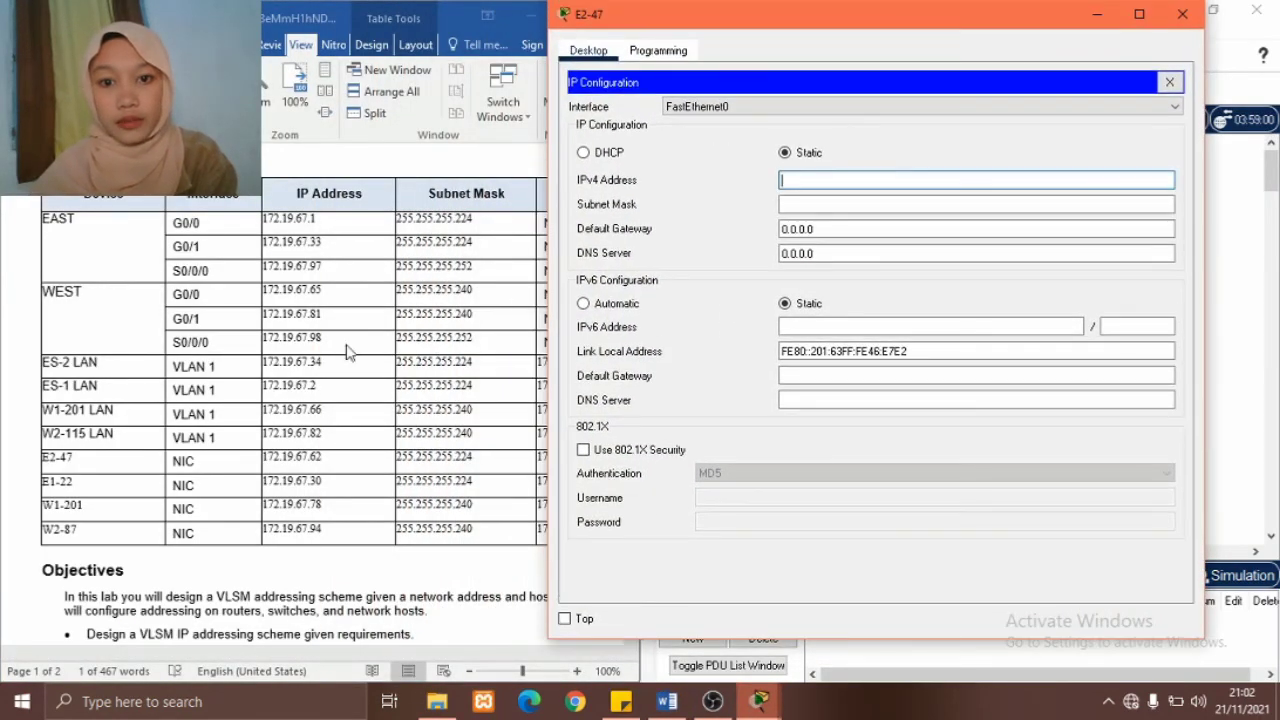
click(278, 461)
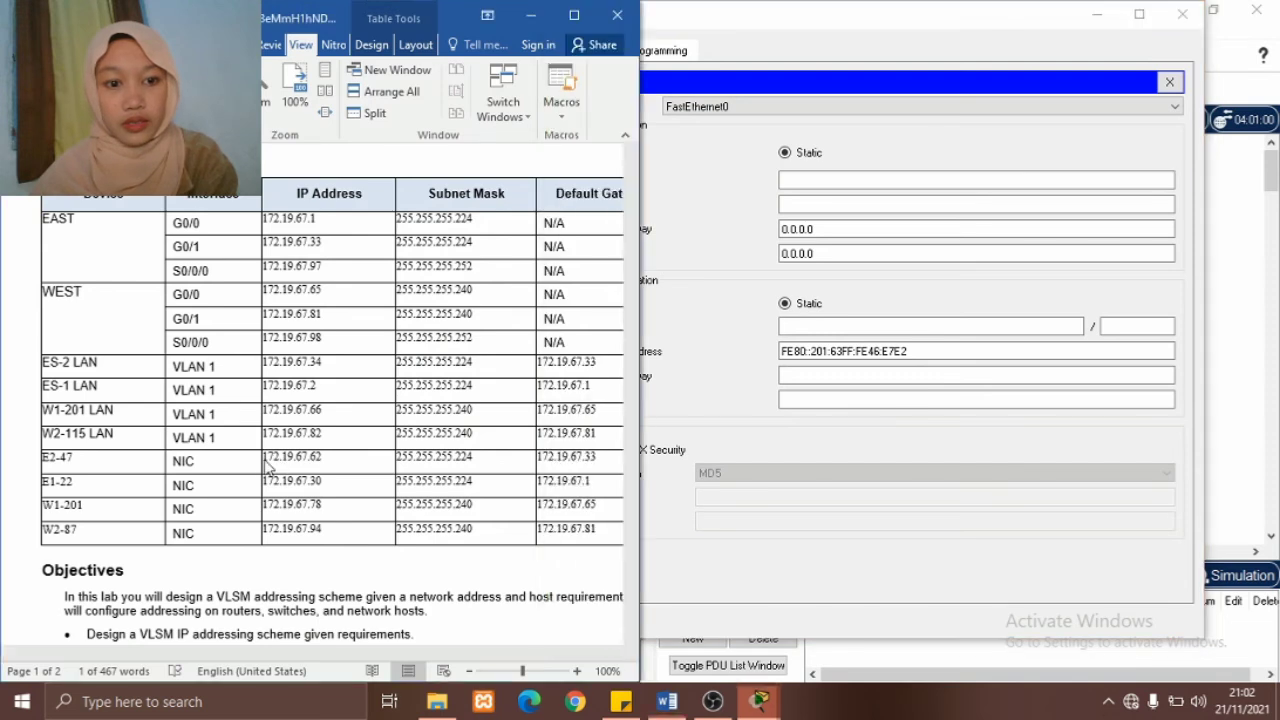
drag(267, 458, 333, 462)
key(ctrl+c)
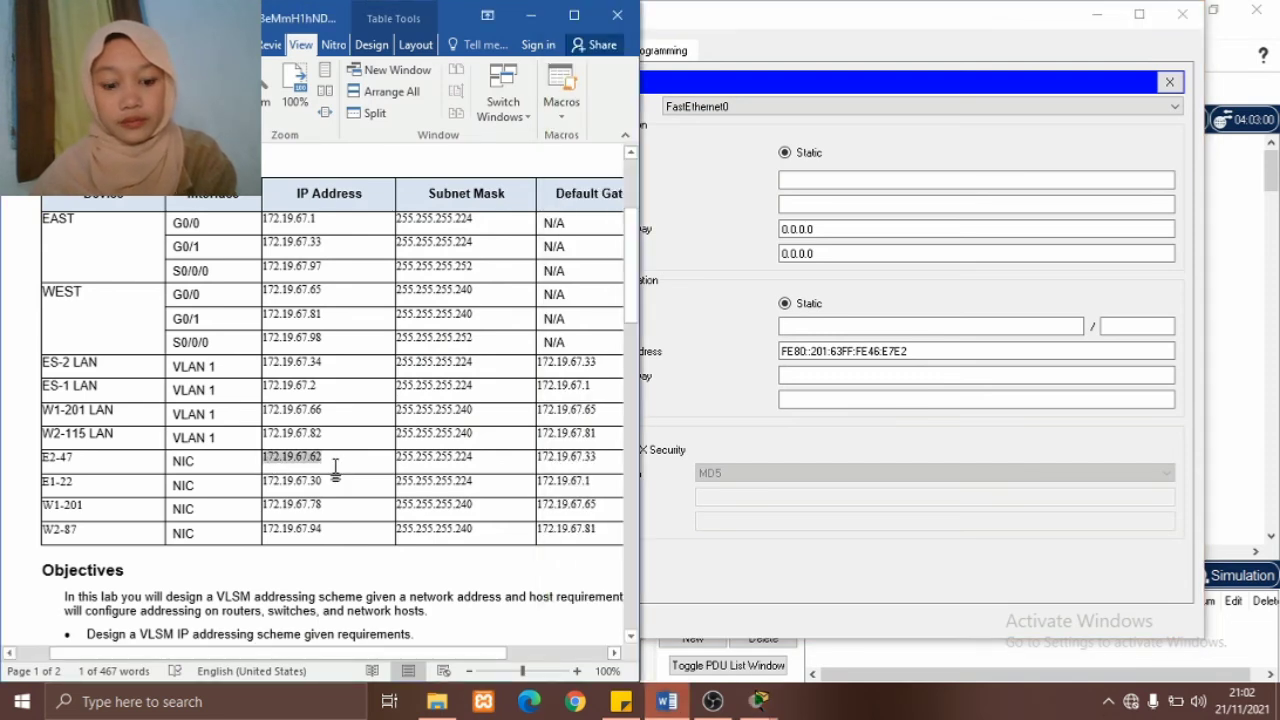
click(805, 178)
key(ctrl+v)
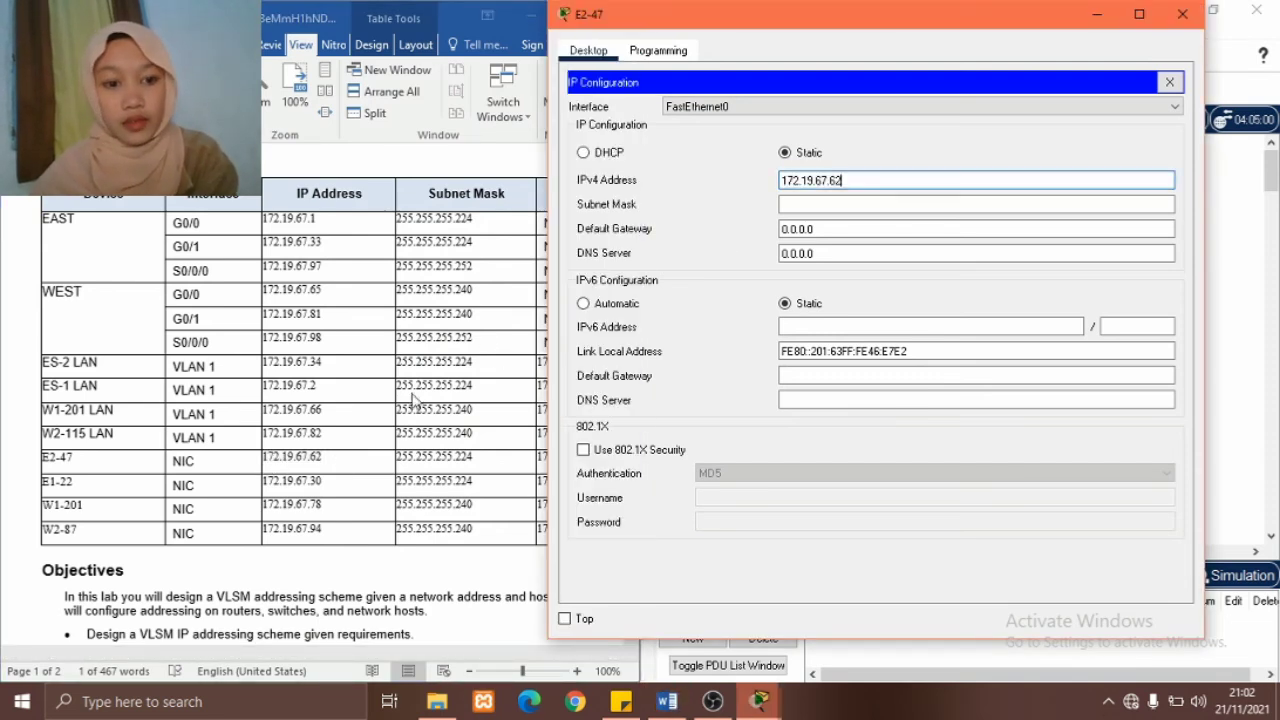
Set E2-47's subnet mask to 255.255.255.224, copying it from the Word addressing table.
click(400, 462)
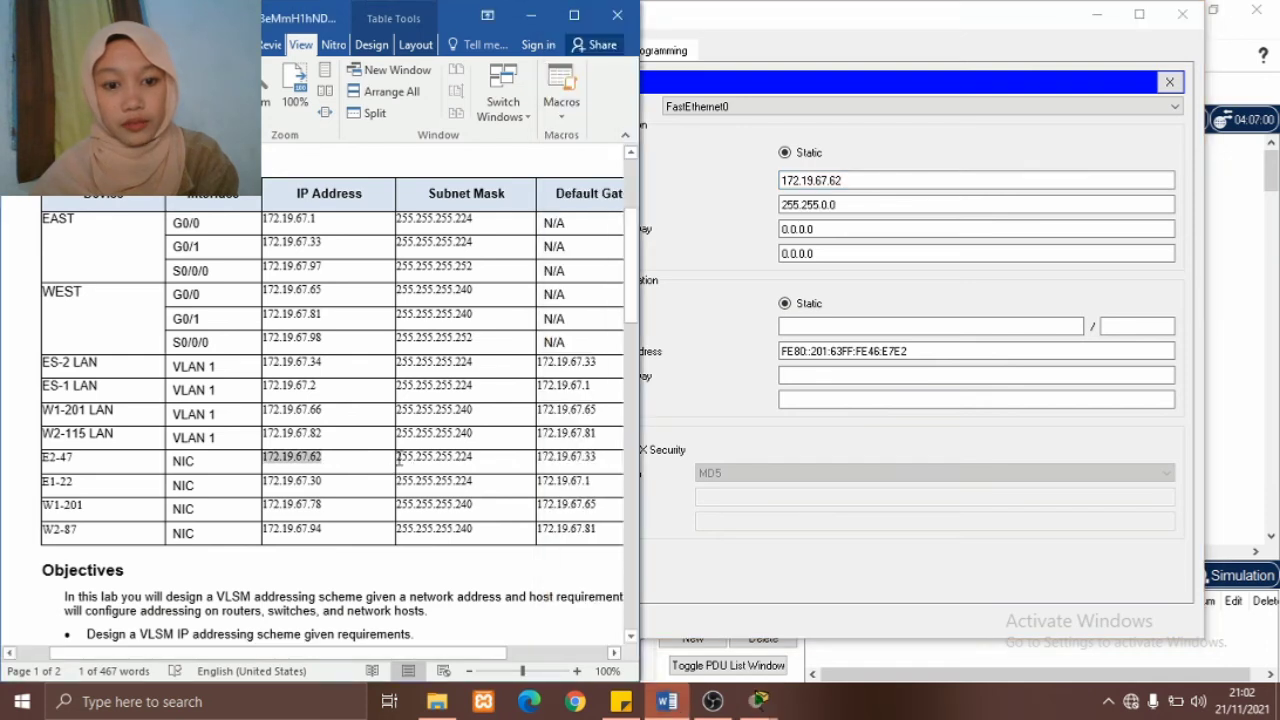
drag(398, 458, 485, 463)
key(ctrl+c)
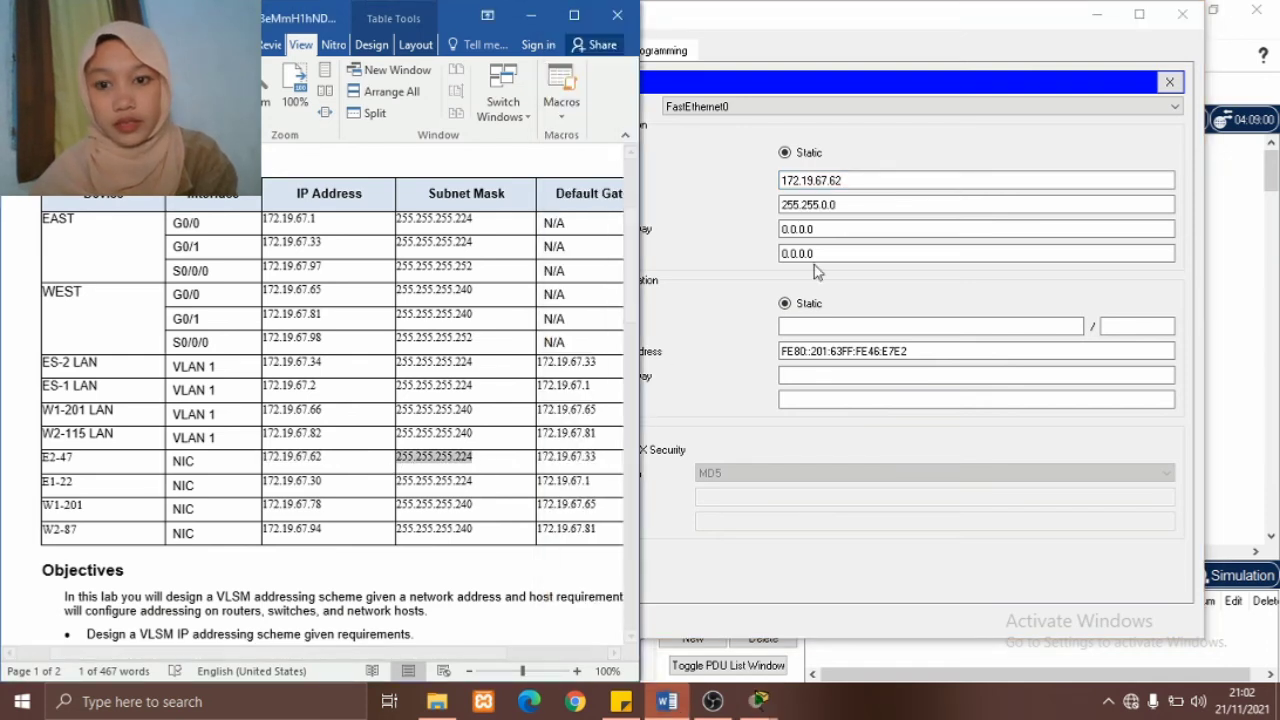
drag(840, 206, 769, 217)
key(ctrl+v)
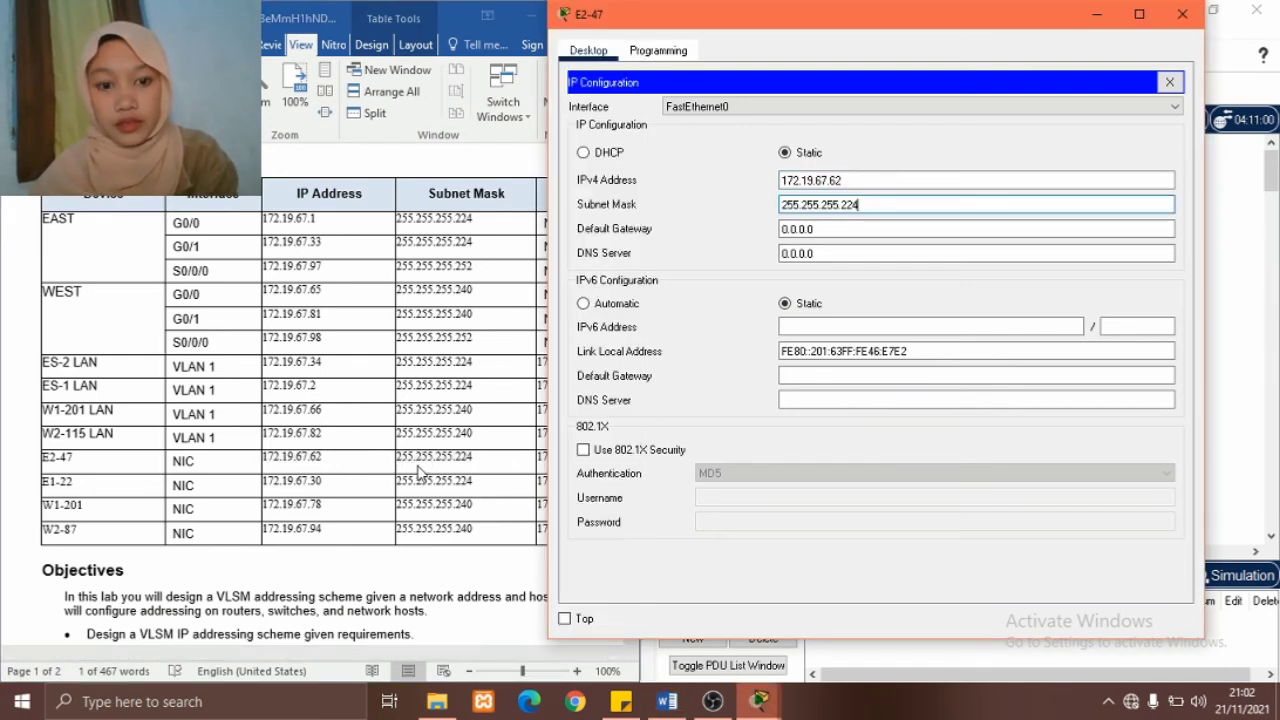
Copy the E2-47 default gateway 172.19.67.33 from the Word table into the host's IPv4 gateway setting and put its window away.
click(508, 456)
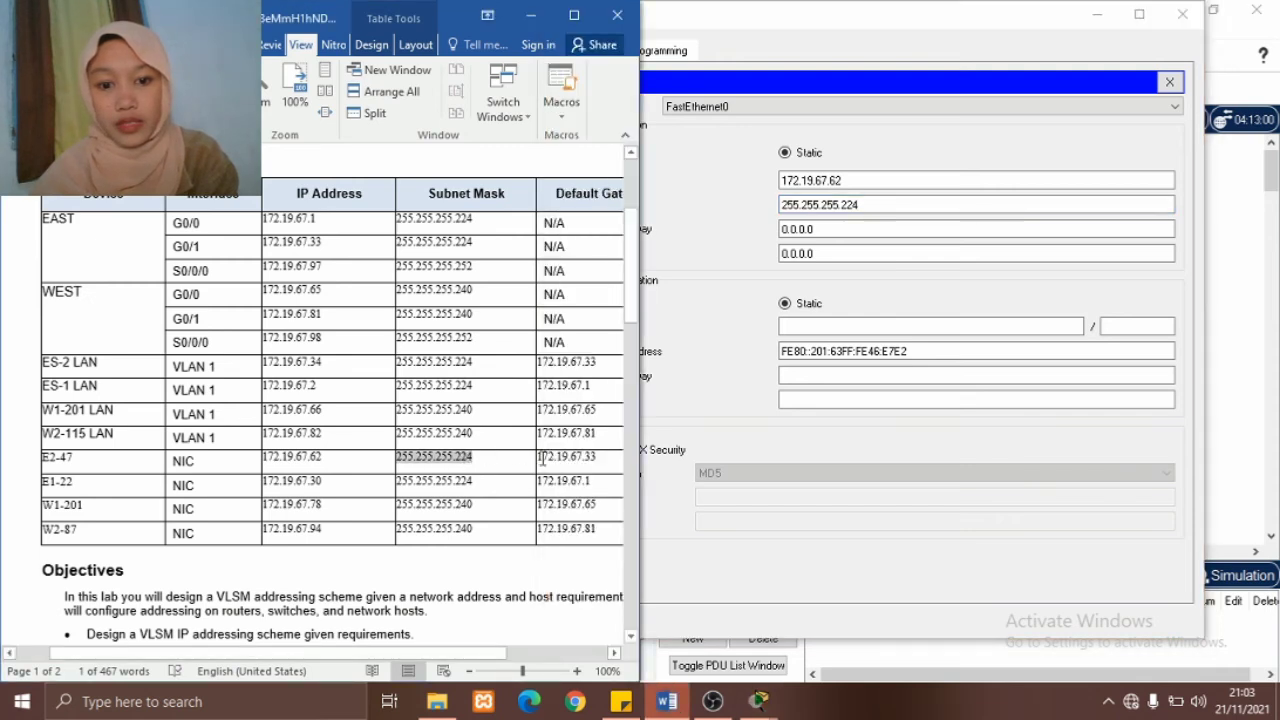
drag(541, 458, 600, 459)
key(ctrl+v)
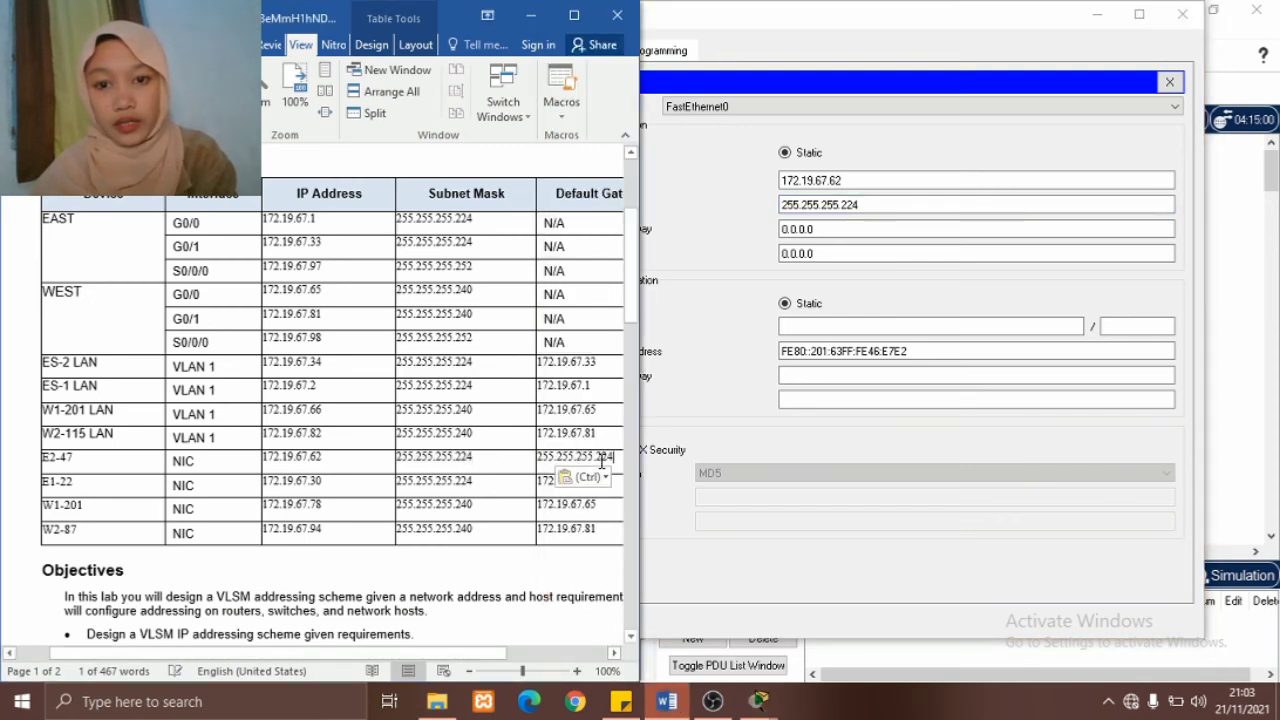
key(ctrl+z)
key(ctrl+c)
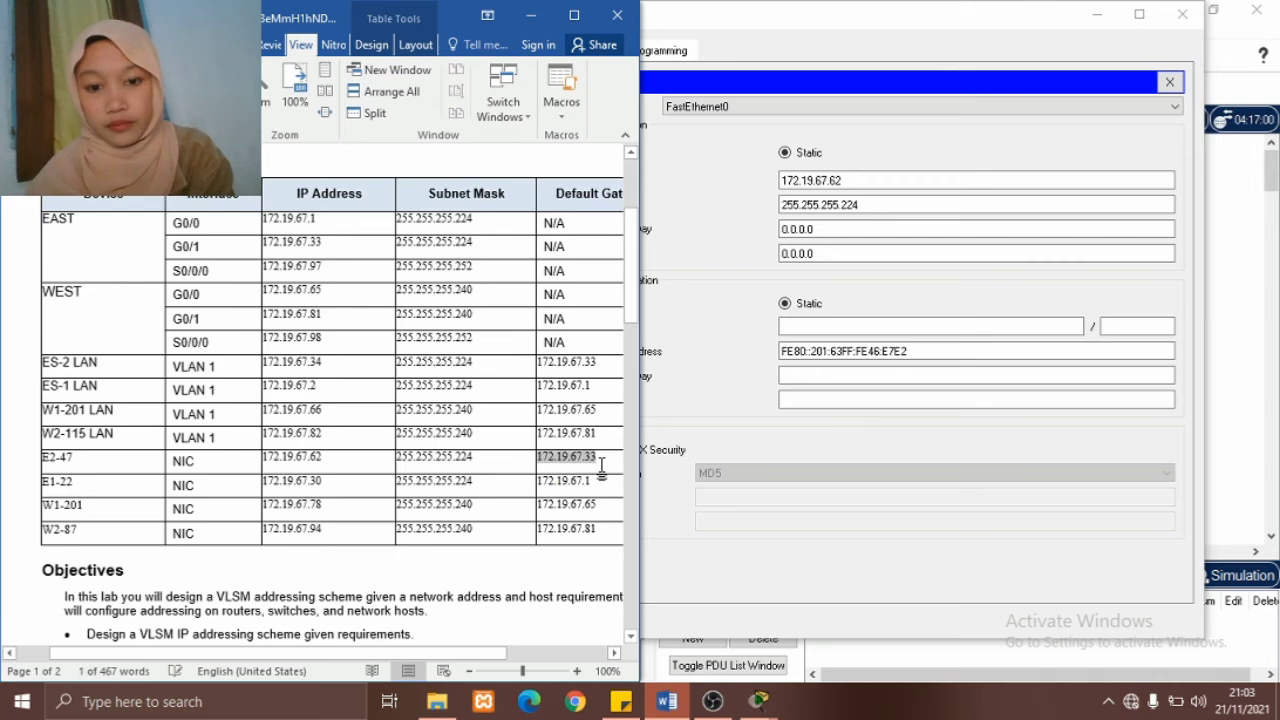
click(840, 228)
drag(776, 237, 783, 237)
click(826, 233)
key(ctrl+v)
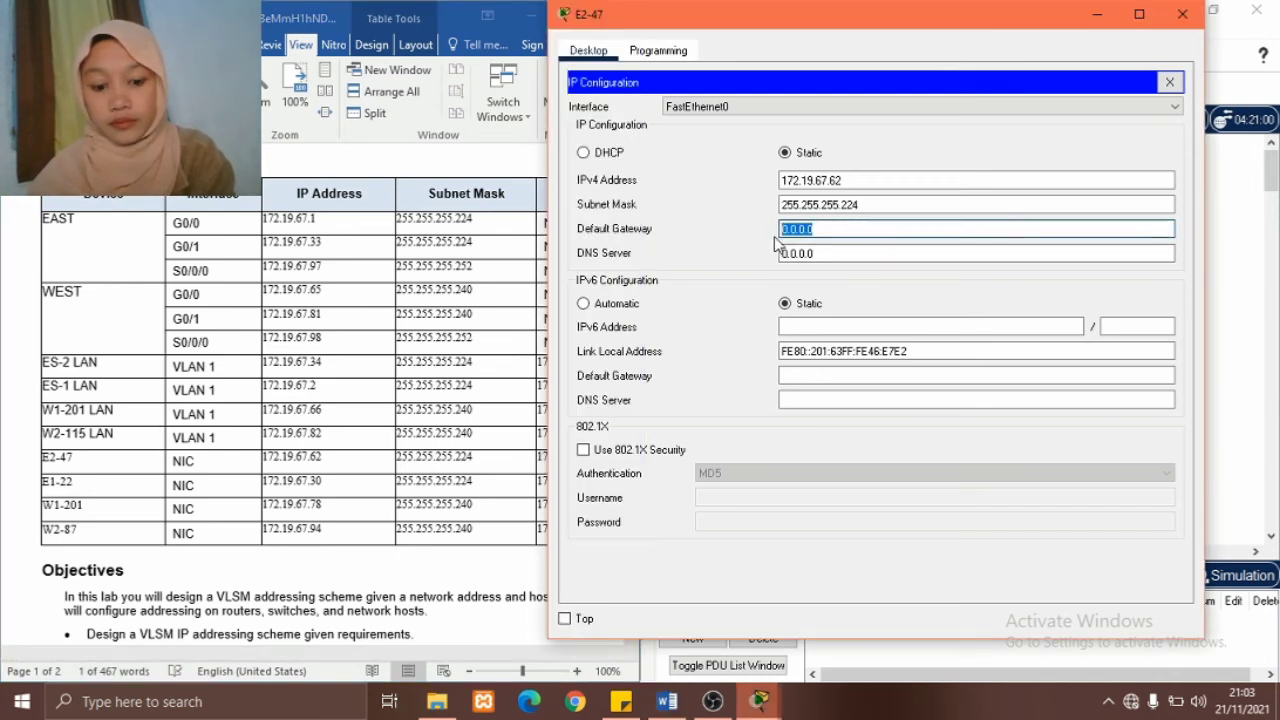
click(1097, 14)
Open host W1-201's IP Configuration in Packet Tracer and bring up the Word addressing table beside it.
click(1050, 53)
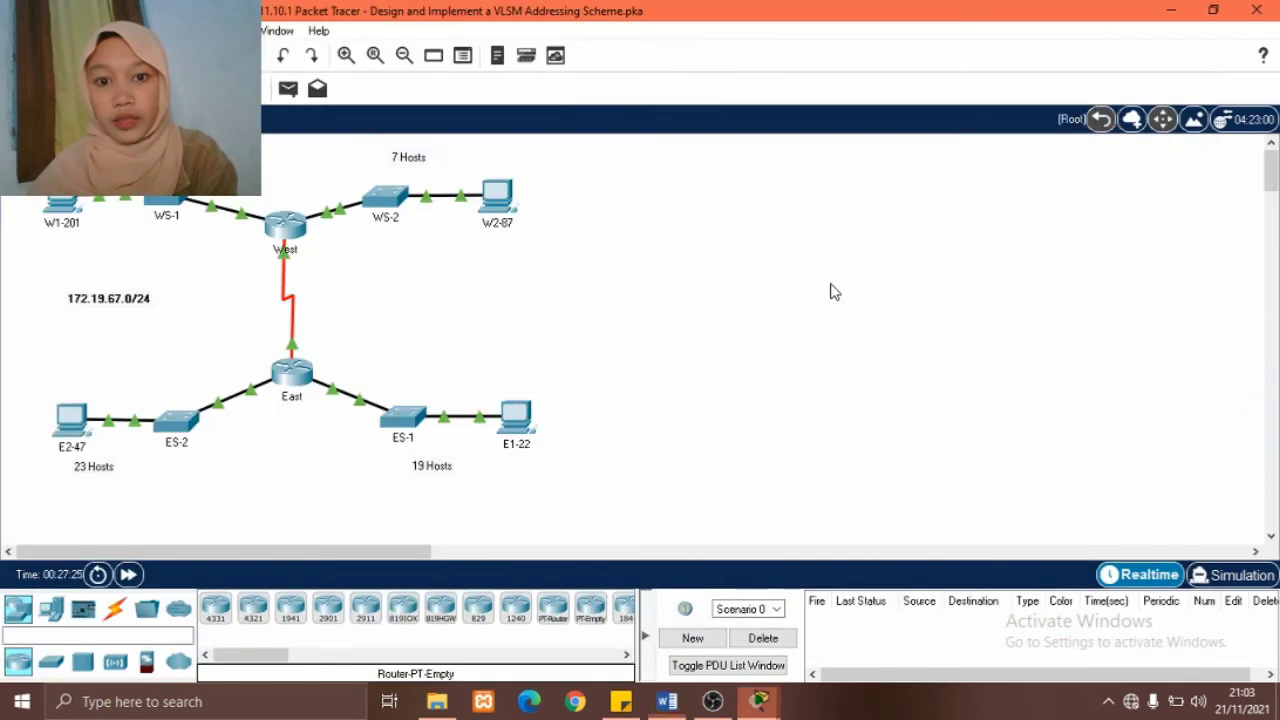
click(68, 205)
click(399, 157)
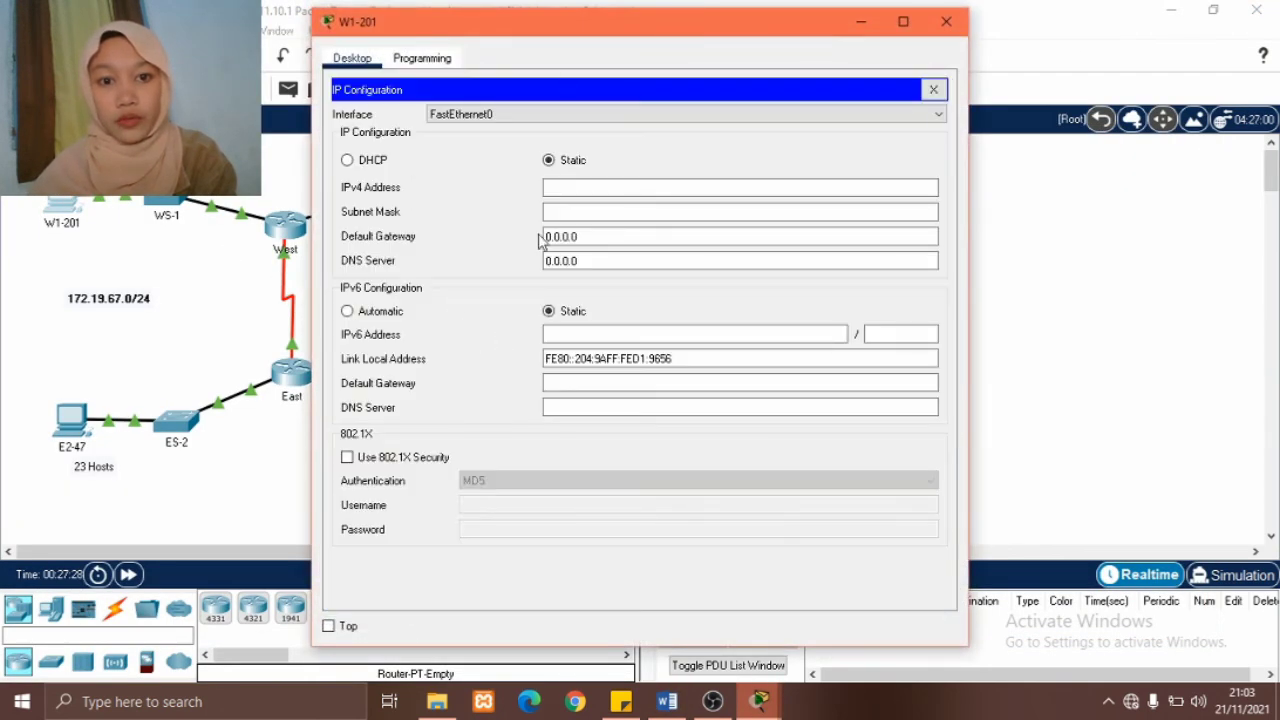
drag(567, 33, 758, 32)
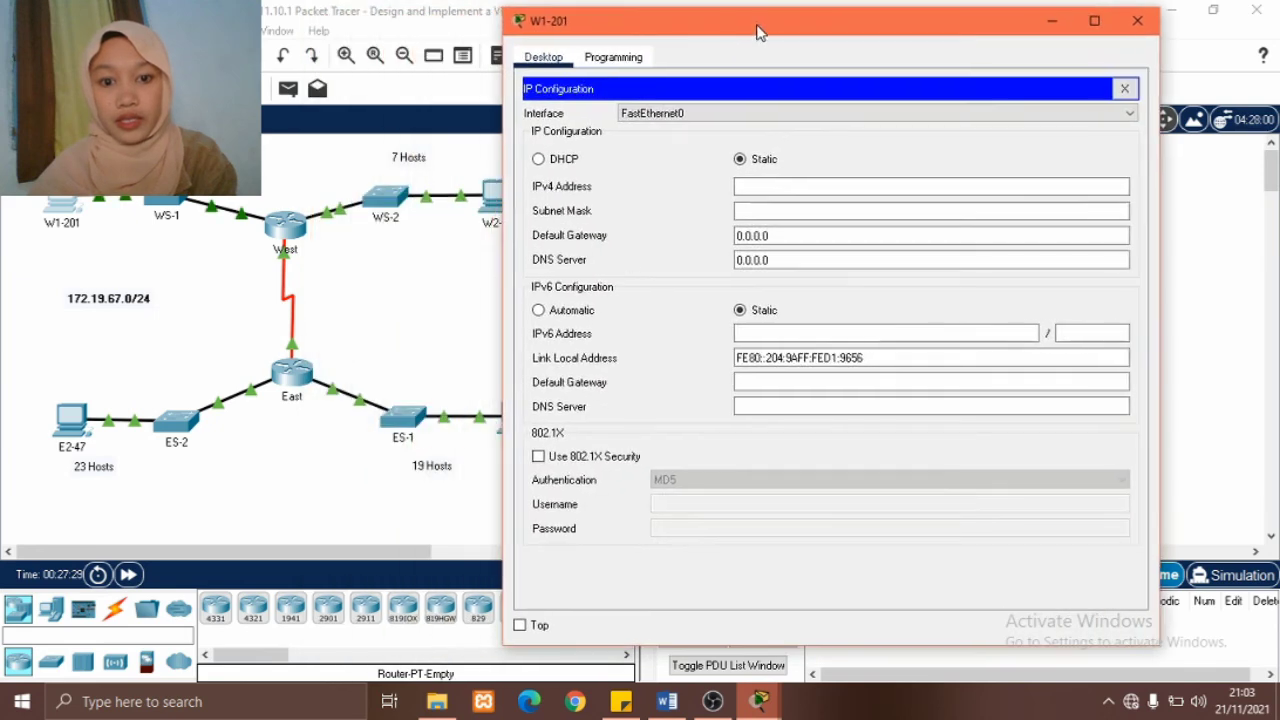
click(667, 701)
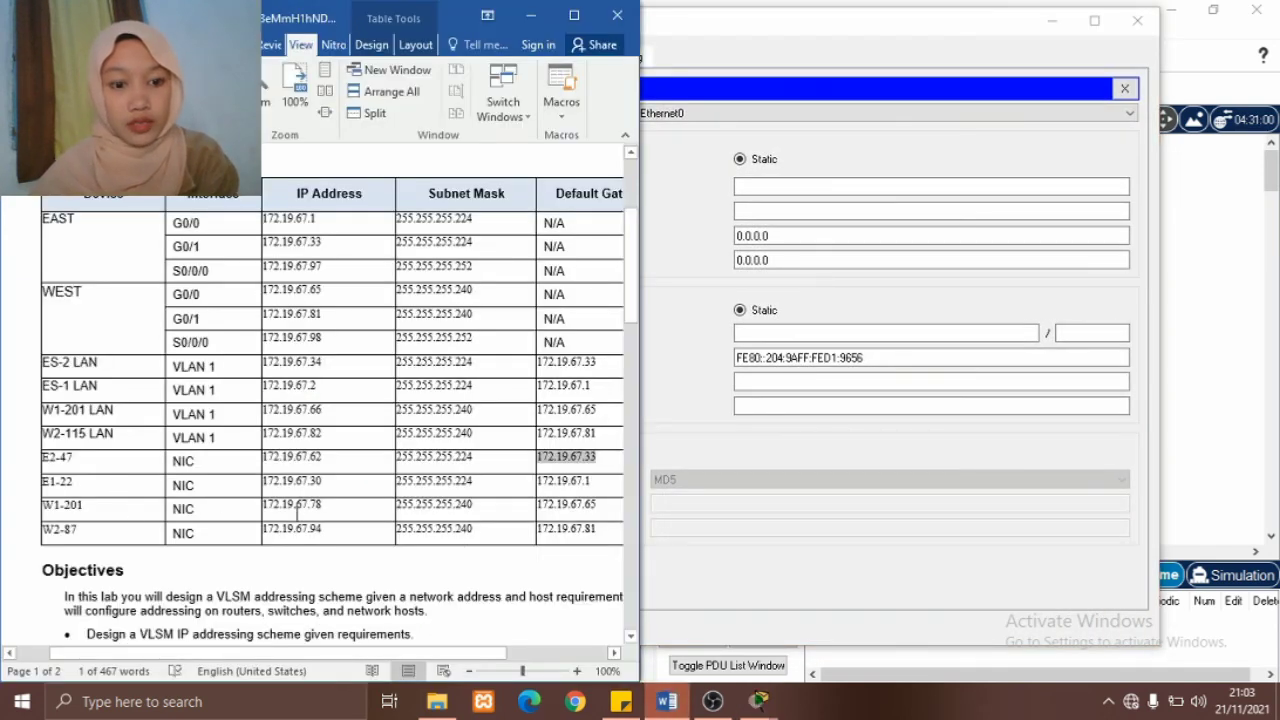
Set W1-201's IPv4 address to 172.19.67.78, copying it from the W1-201 row of the Word addressing table.
double_click(267, 507)
key(ctrl+c)
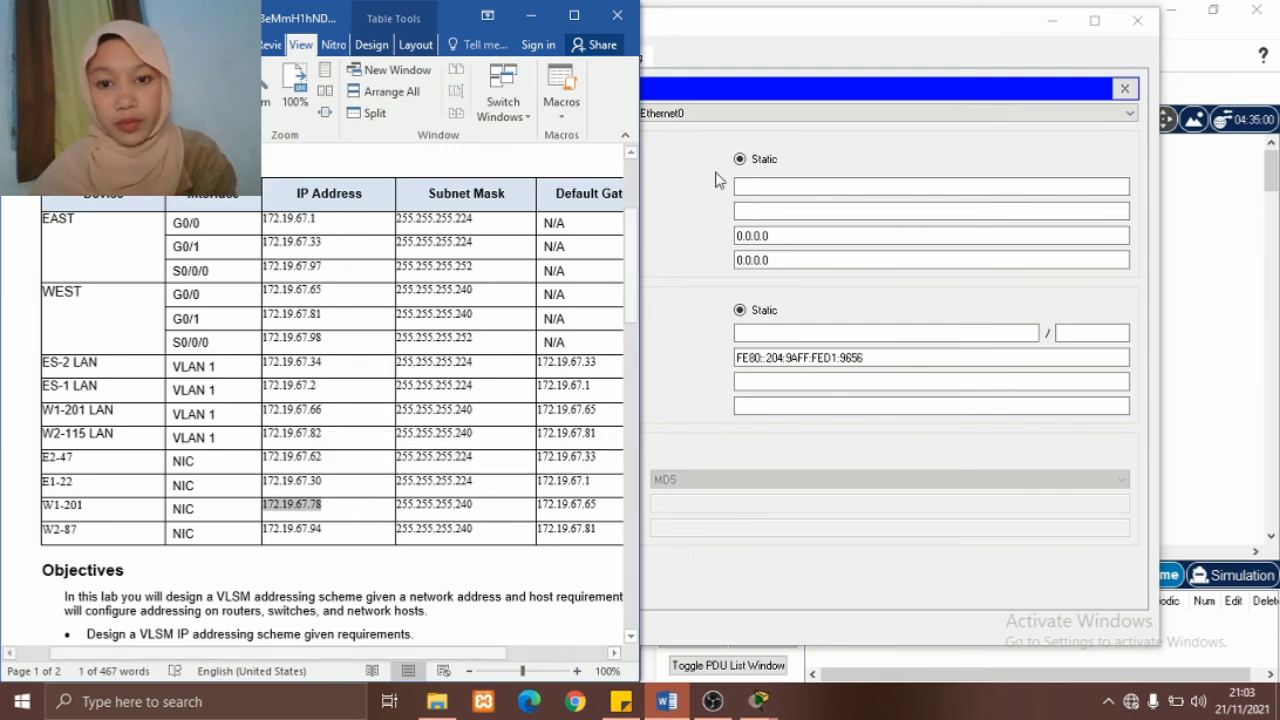
click(762, 188)
key(ctrl+v)
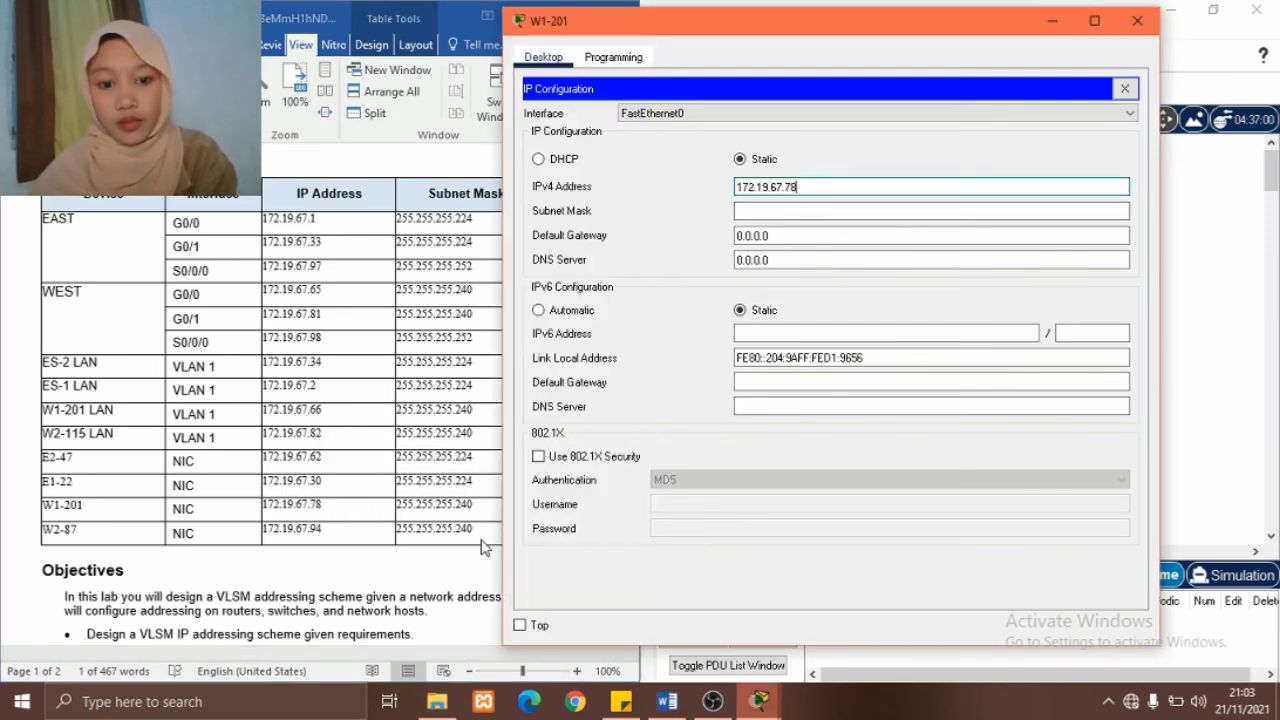
Set W1-201's subnet mask to 255.255.255.240, copying it from the Word addressing table.
click(397, 527)
drag(399, 507, 493, 509)
key(ctrl+c)
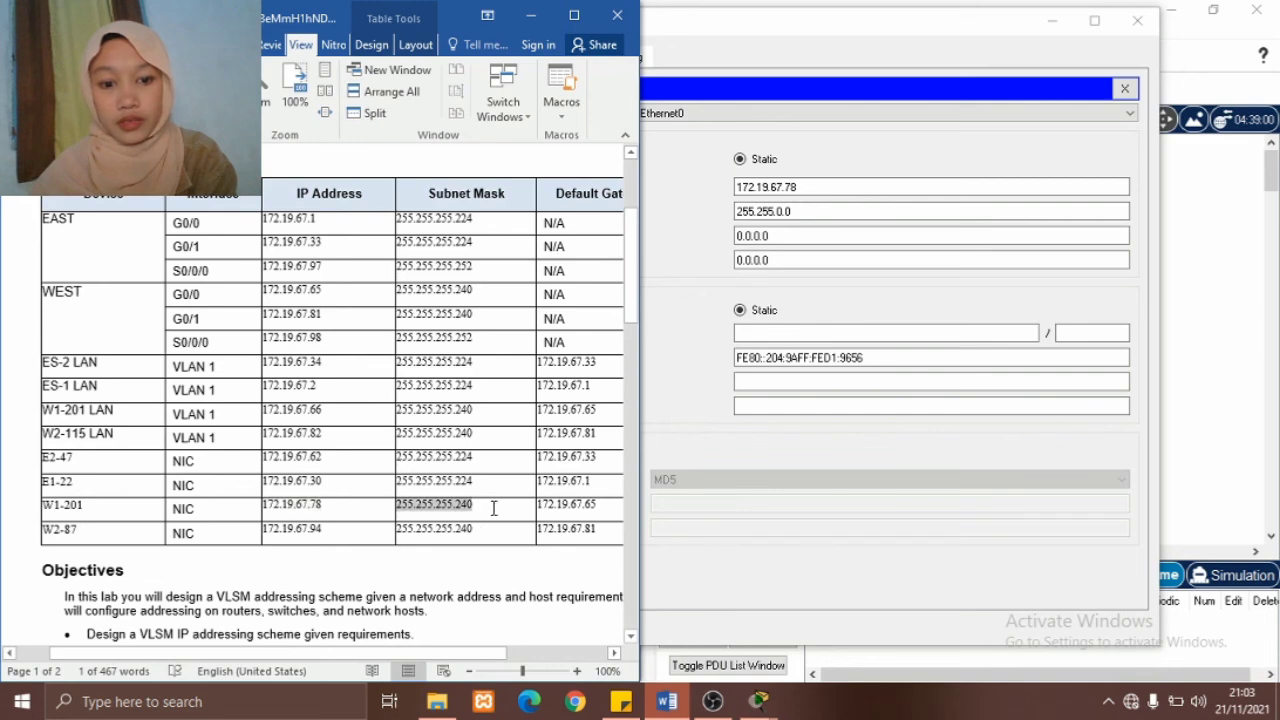
click(795, 215)
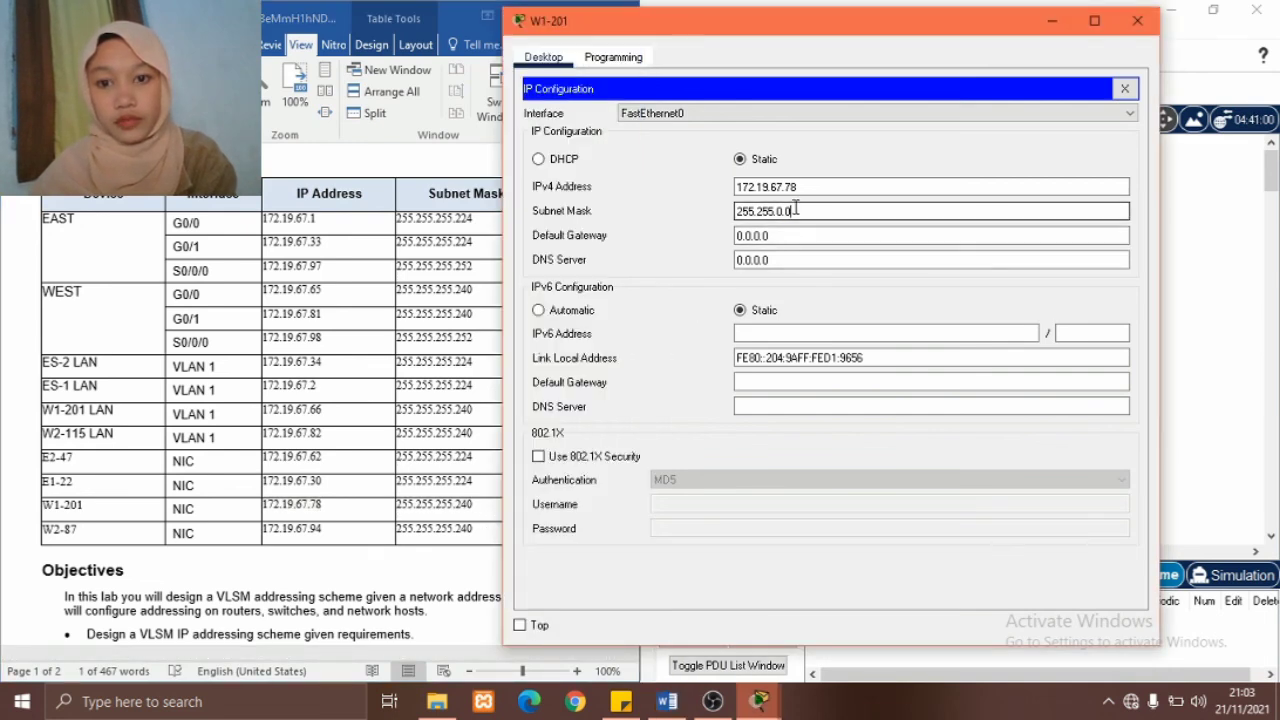
drag(790, 211, 733, 213)
key(ctrl+v)
Set W1-201's default gateway to 172.19.67.65, copied from the Word addressing table, and put the host's window away.
click(506, 511)
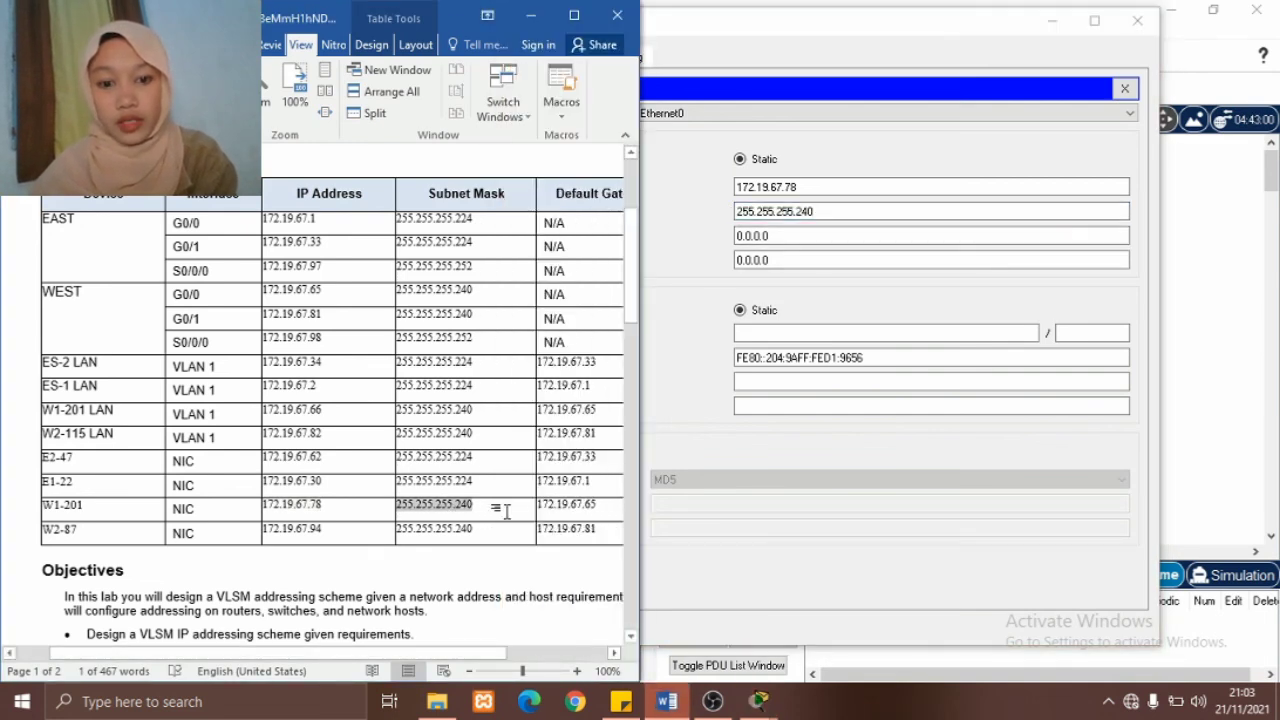
mouse_move(537, 509)
mouse_down()
mouse_move(578, 509)
mouse_move(507, 509)
mouse_move(530, 508)
mouse_up()
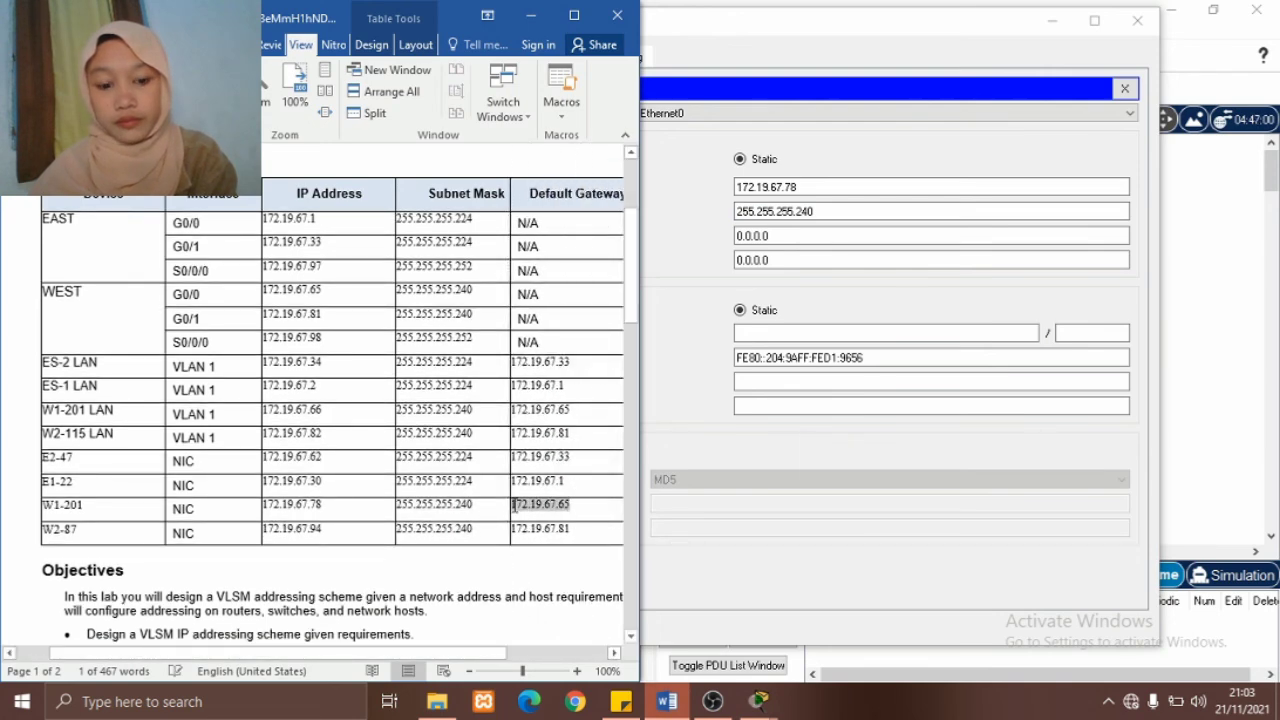
key(ctrl+c)
drag(780, 236, 729, 240)
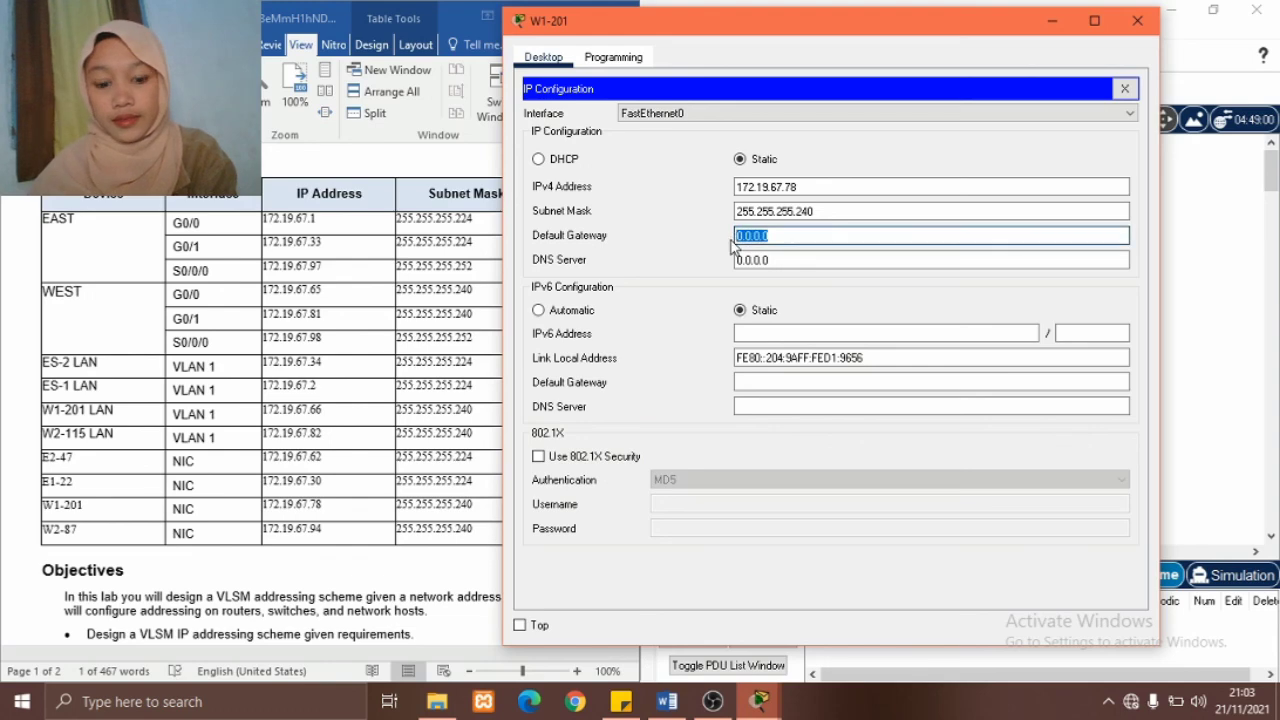
key(ctrl+v)
click(1052, 20)
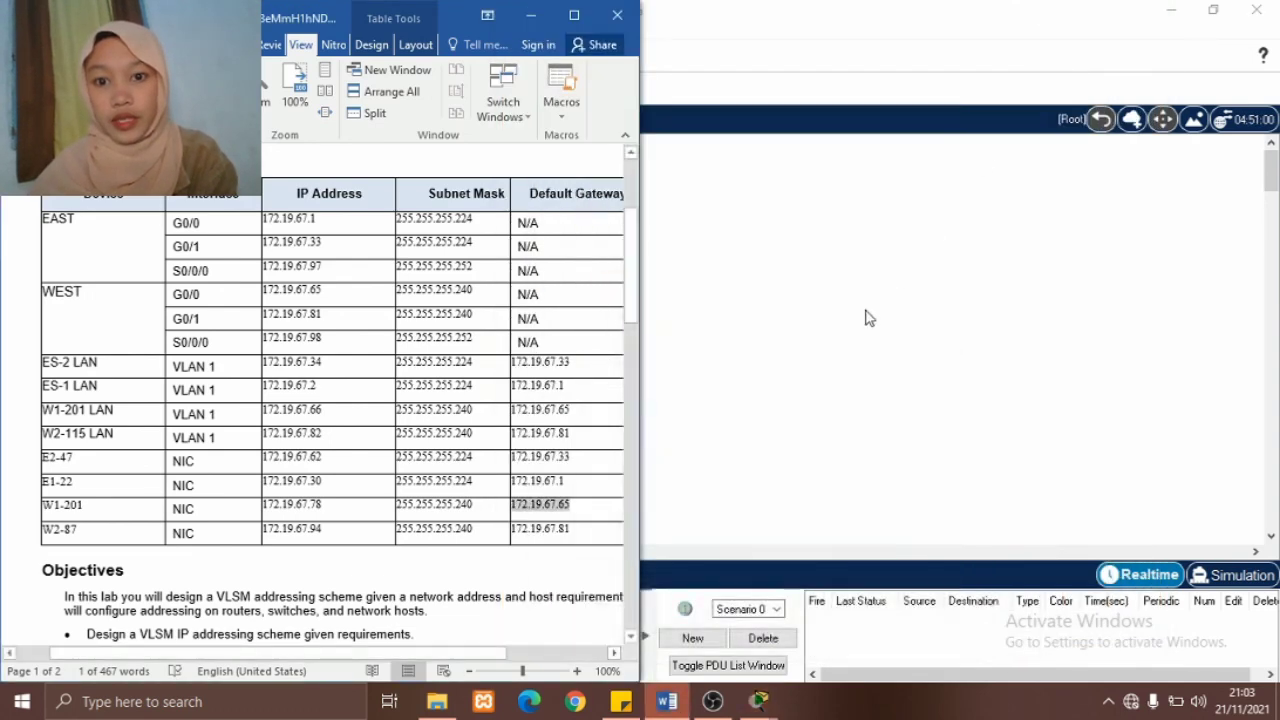
Open host W2-87's IP Configuration in Packet Tracer and bring up the Word addressing table beside it.
click(866, 314)
click(487, 197)
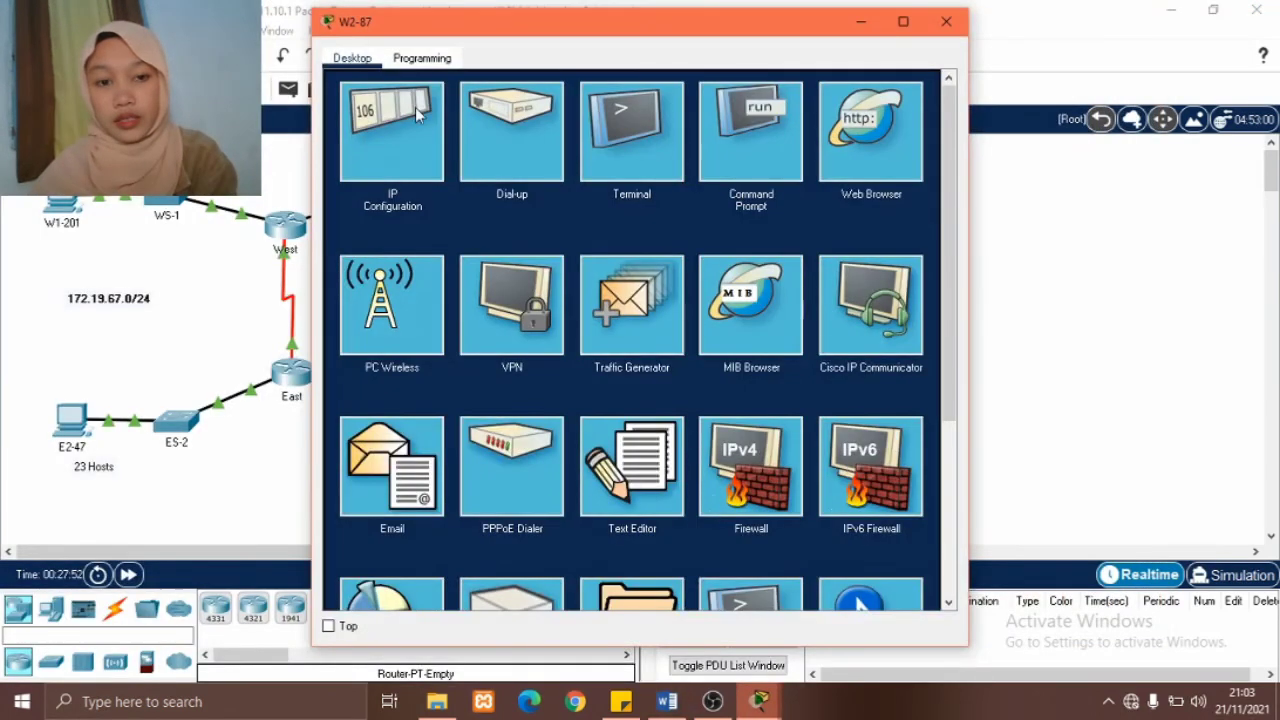
click(413, 110)
drag(637, 30, 813, 42)
click(667, 701)
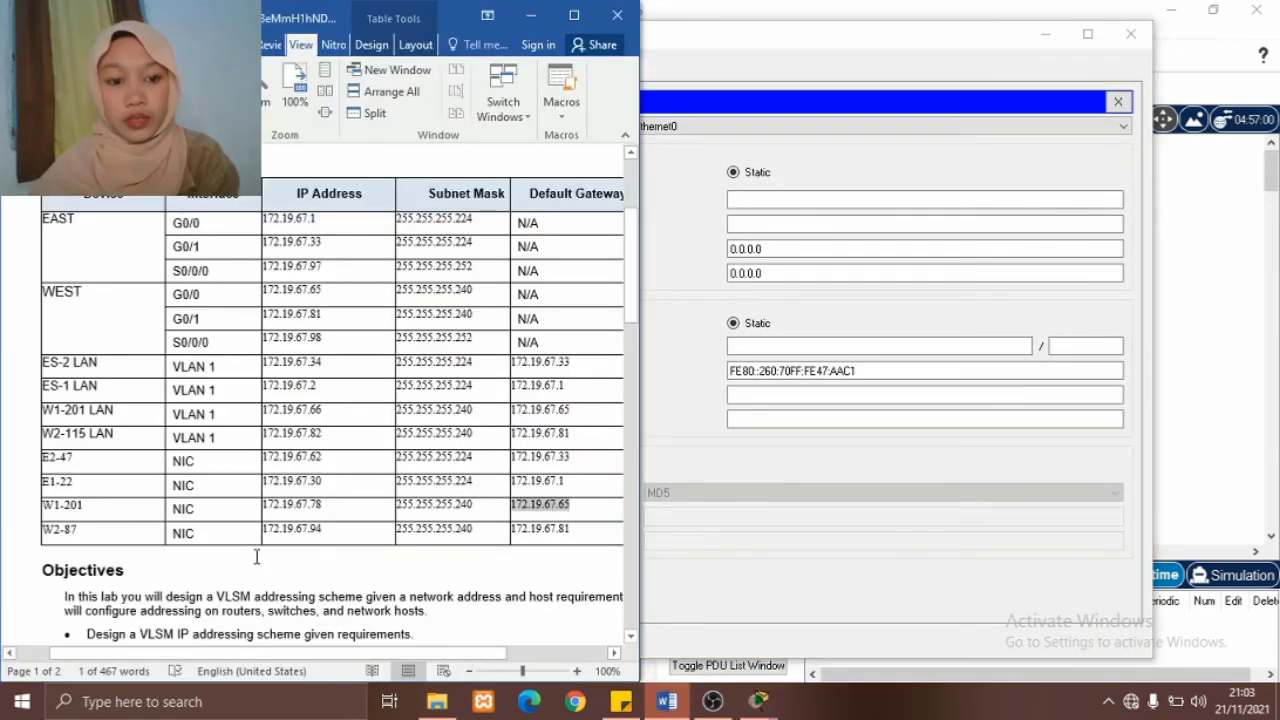
Set W2-87's IPv4 address to 172.19.67.94, copying it from the W2-87 row of the Word addressing table.
drag(265, 533, 318, 537)
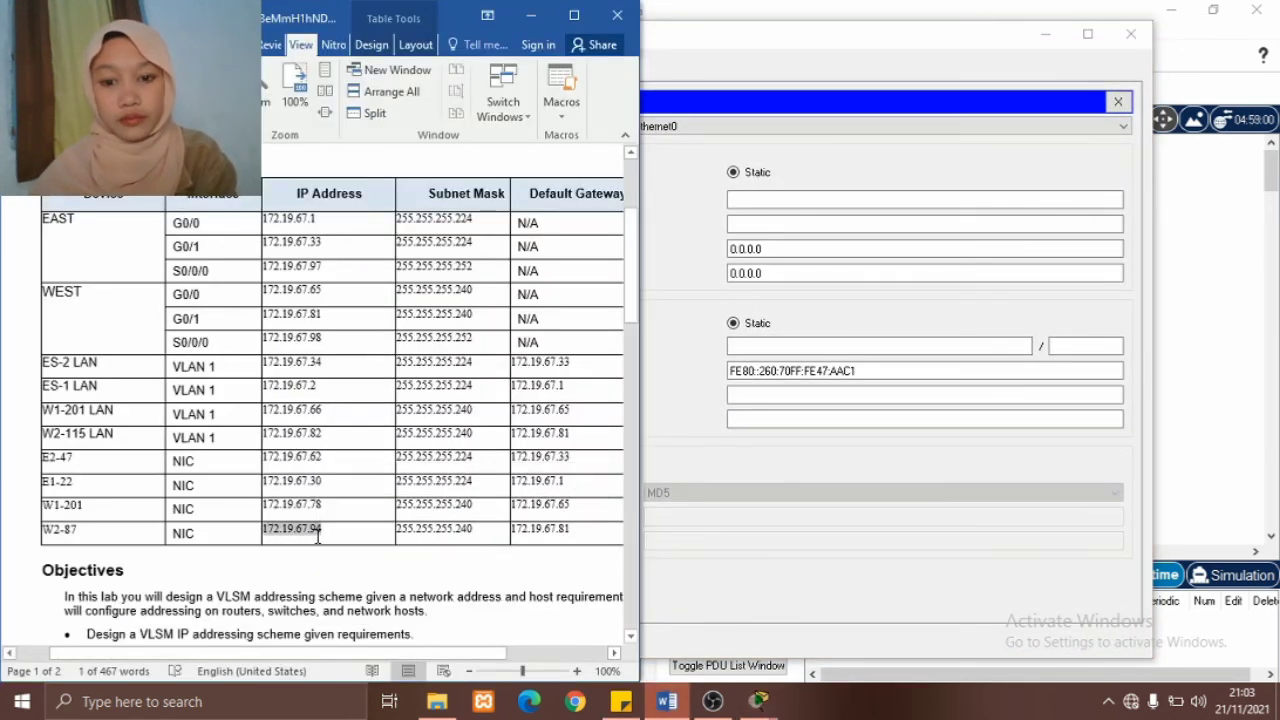
key(ctrl+c)
click(777, 199)
key(ctrl+v)
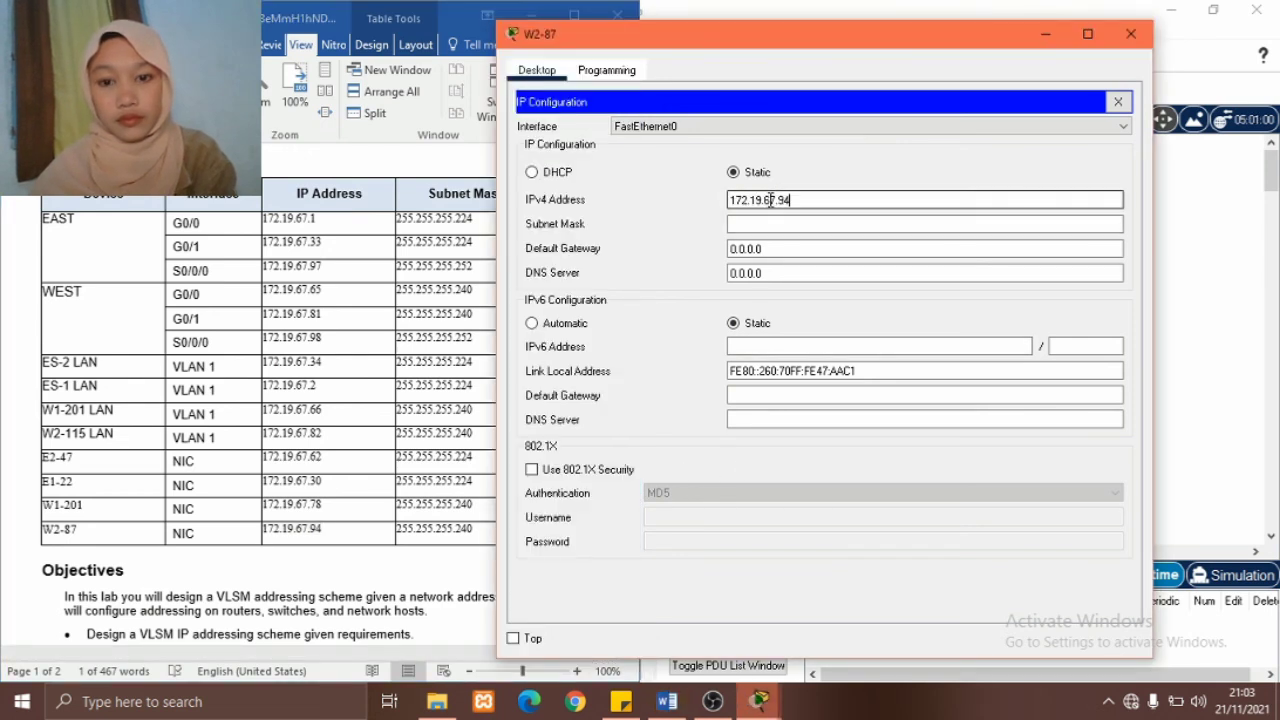
Set W2-87's subnet mask to 255.255.255.240, copying it from the Word addressing table.
key(alt+Tab)
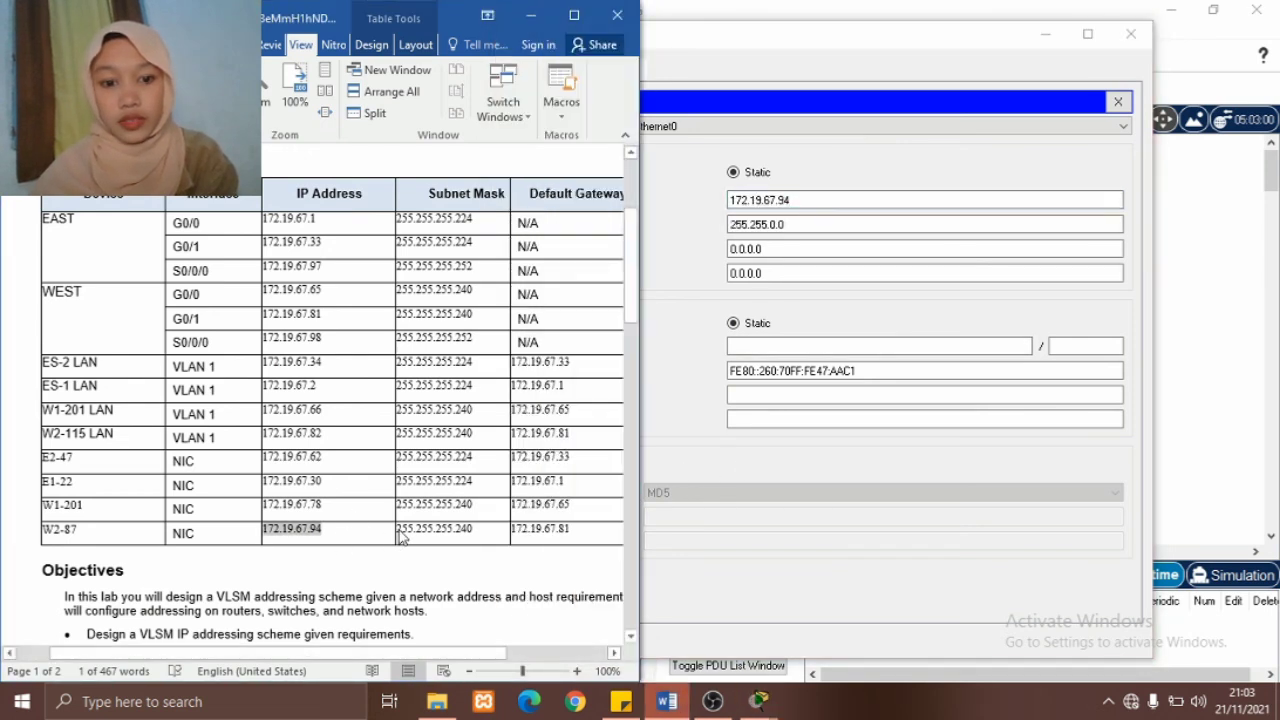
drag(398, 527, 496, 538)
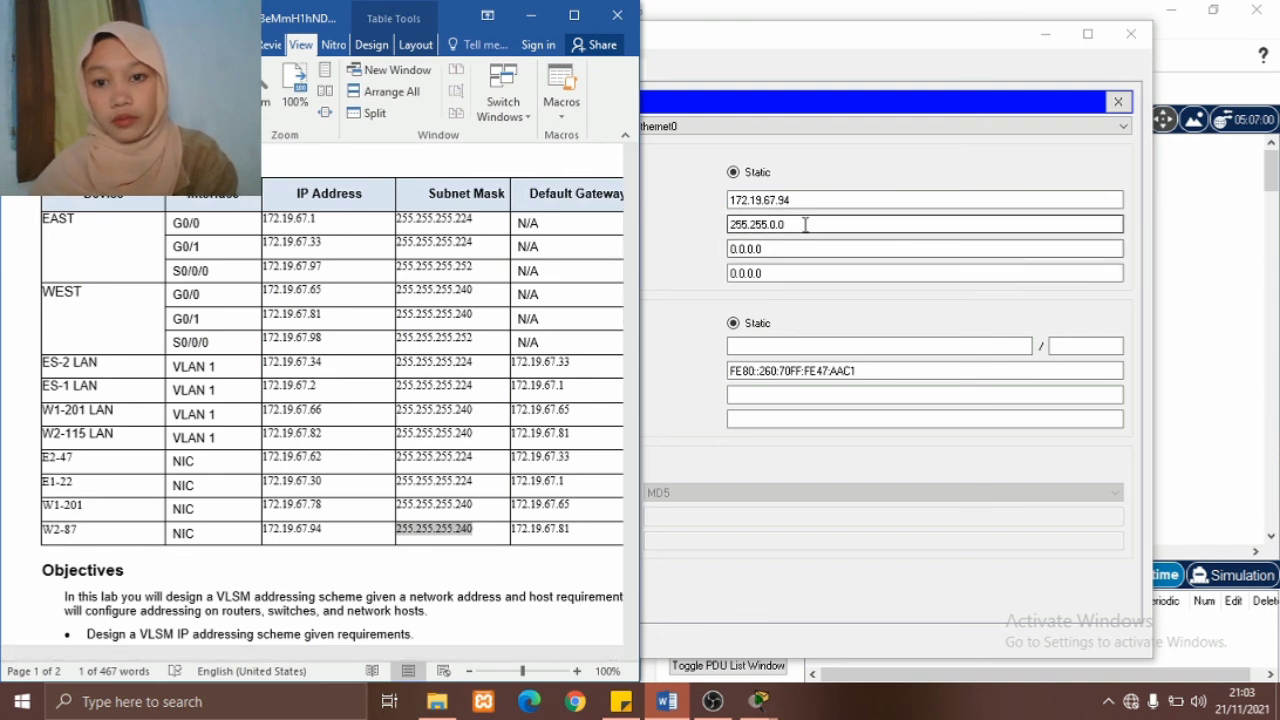
drag(803, 224, 718, 236)
key(ctrl+v)
Set W2-87's default gateway to 172.19.67.81, copied from the Word addressing table, and put the host's window away.
key(alt+Tab)
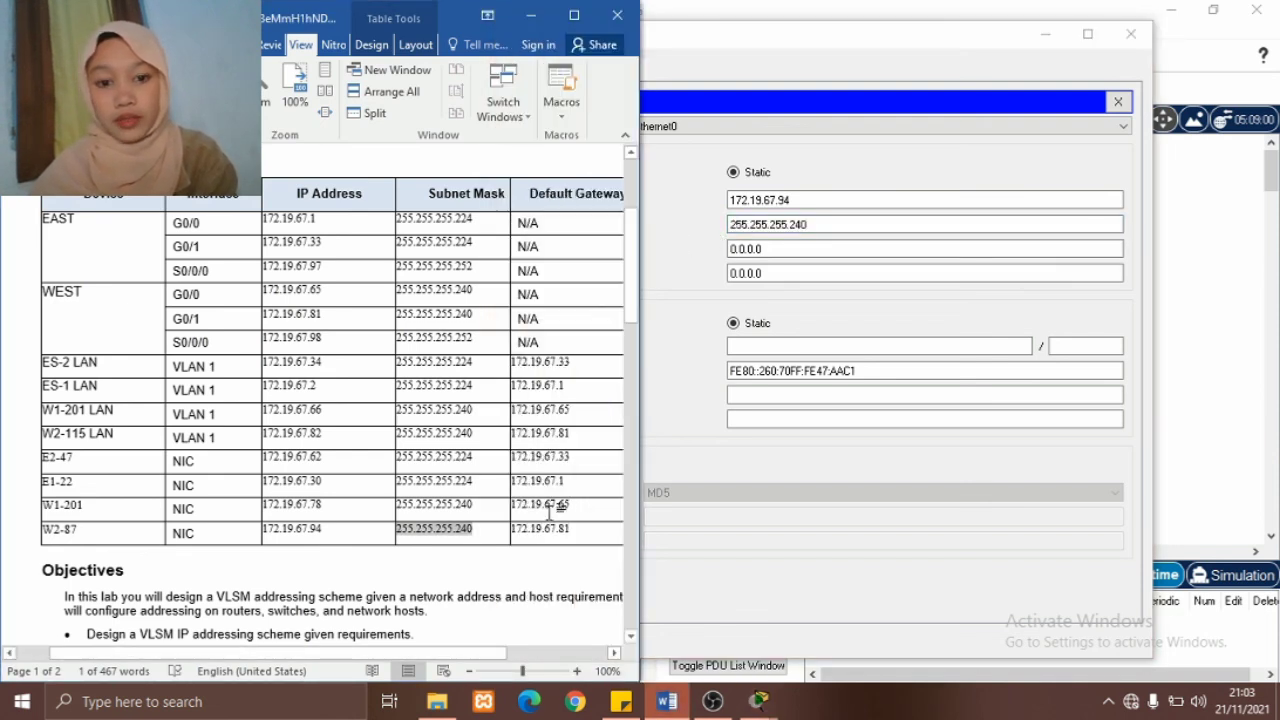
drag(513, 532, 565, 534)
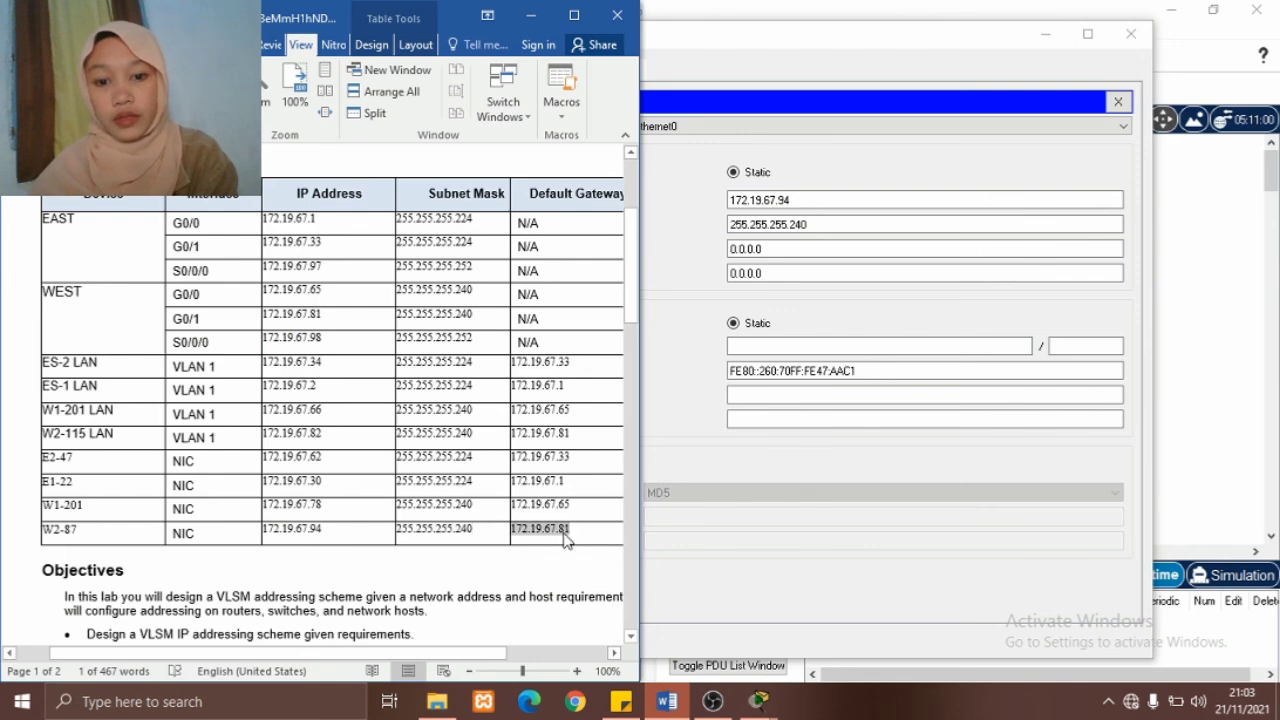
drag(808, 249, 717, 262)
key(ctrl+v)
click(1045, 34)
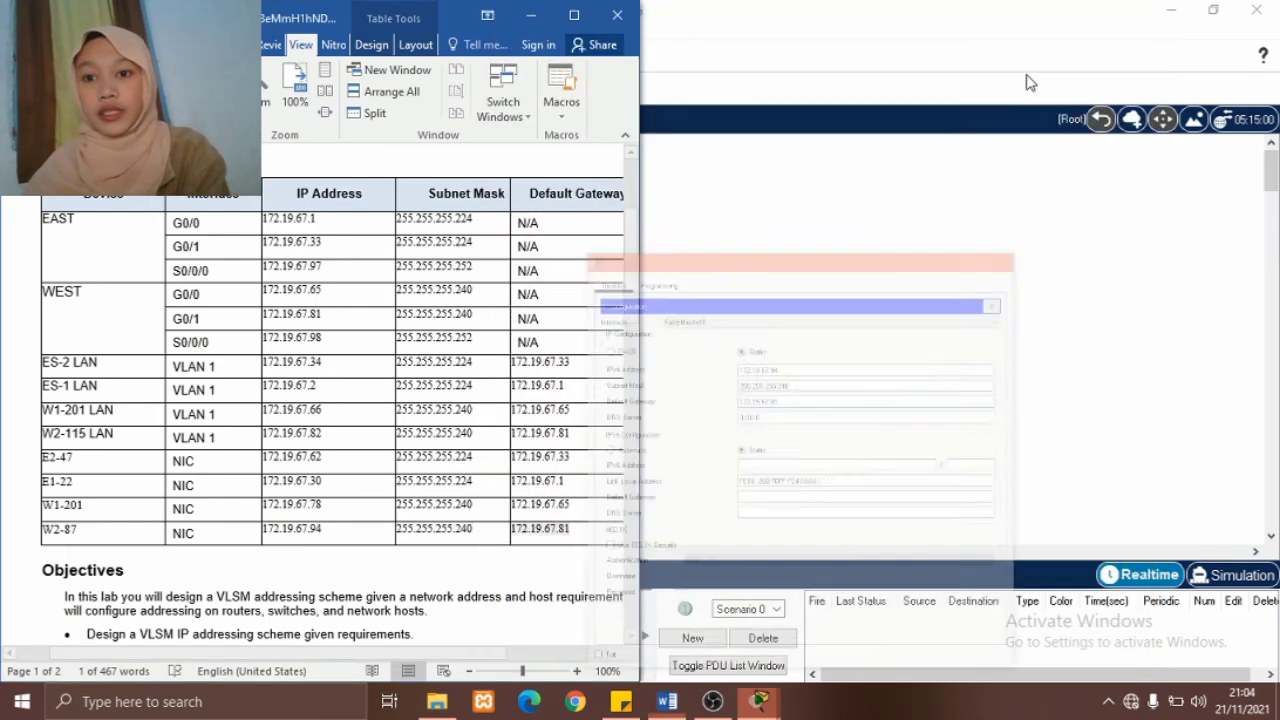
Check the results of the PT Activity in Packet Tracer, reviewing the assessment items for all devices, and leave the results view.
click(951, 257)
mouse_move(760, 700)
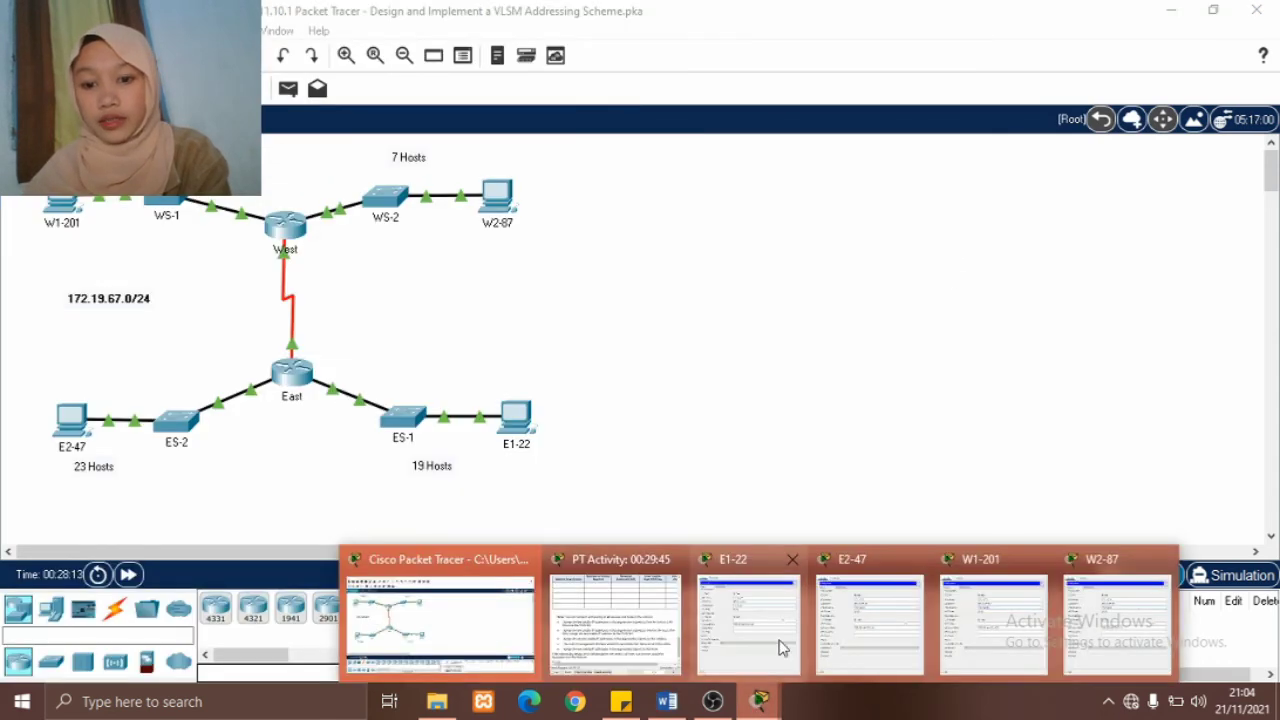
click(650, 628)
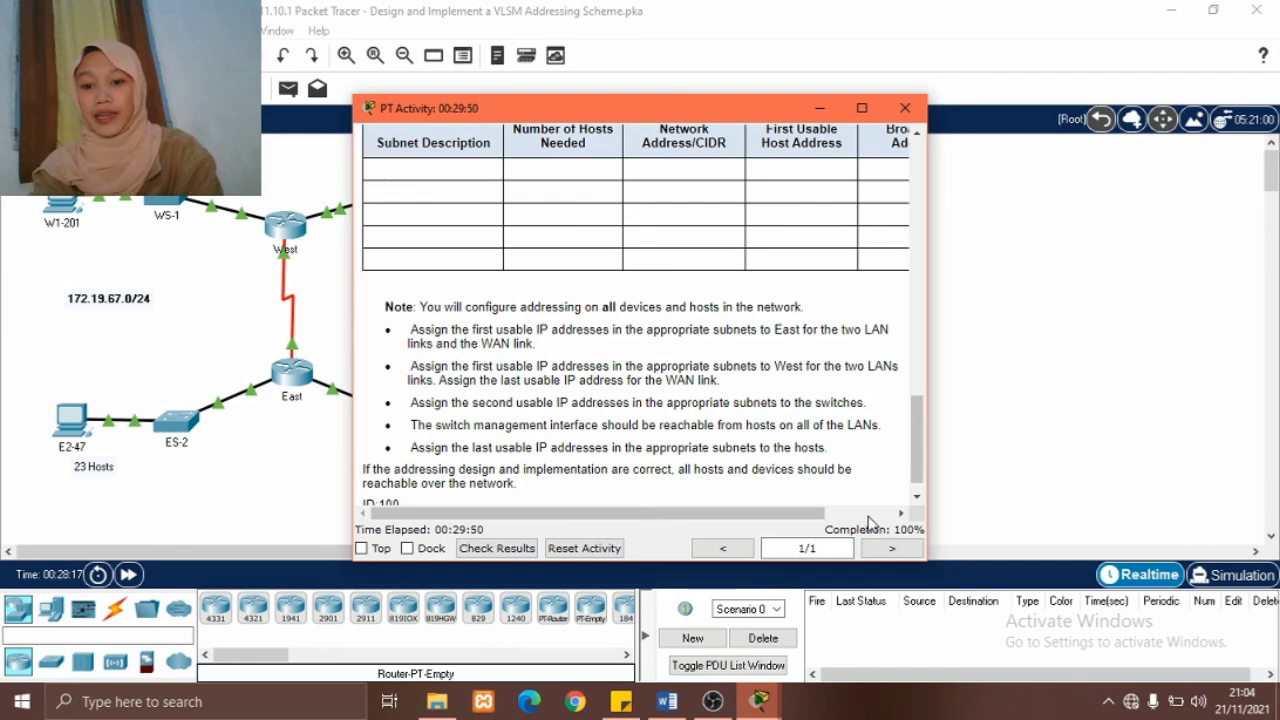
click(522, 549)
click(162, 131)
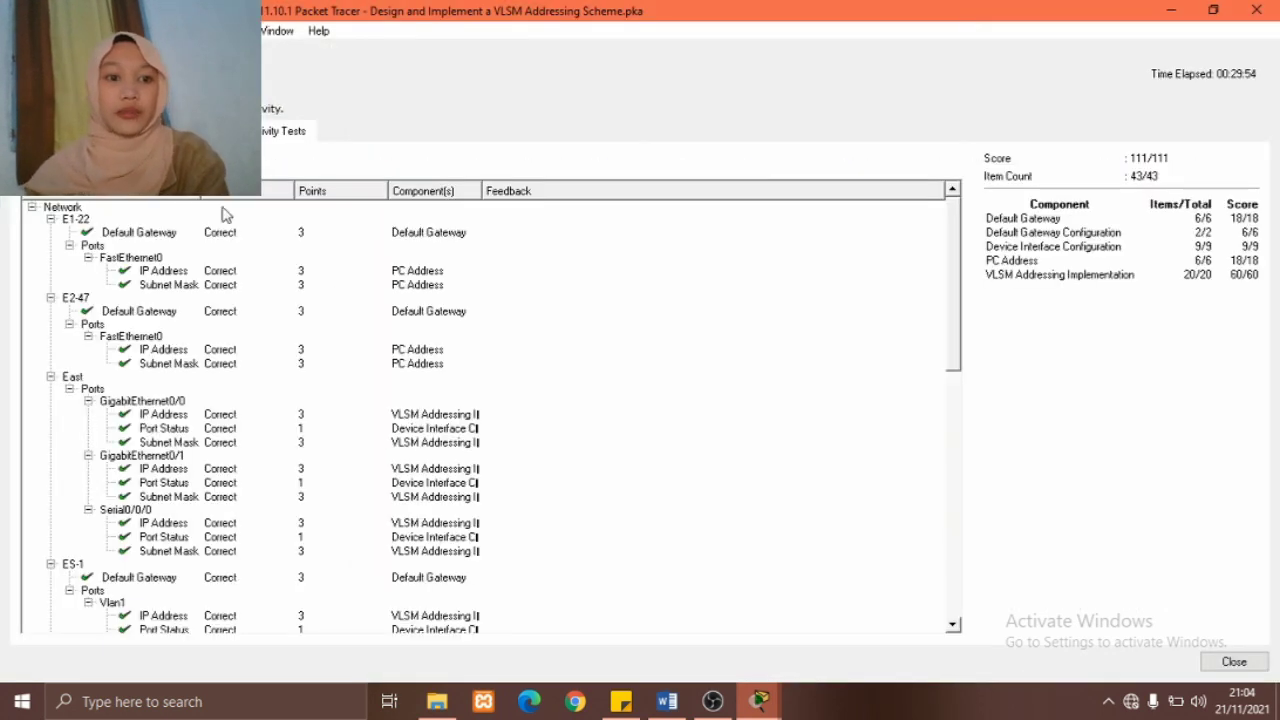
scroll(277, 398, down, 14)
scroll(281, 415, down, 1)
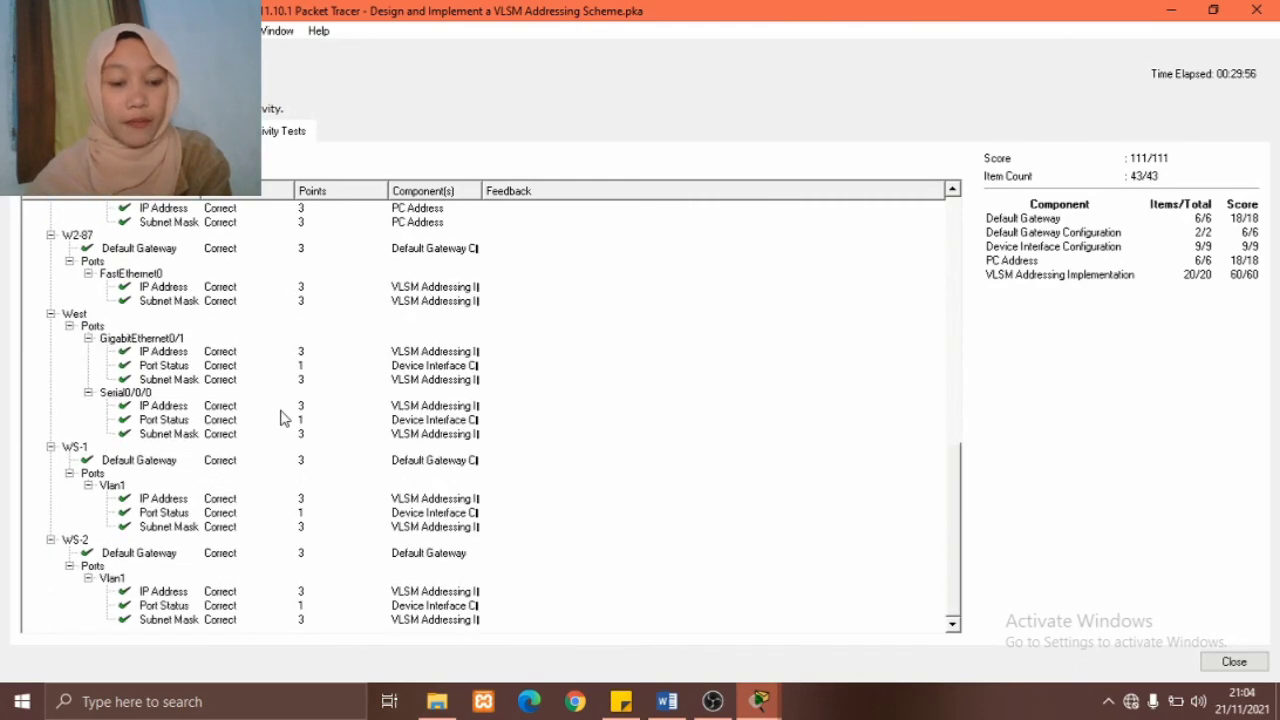
click(1256, 10)
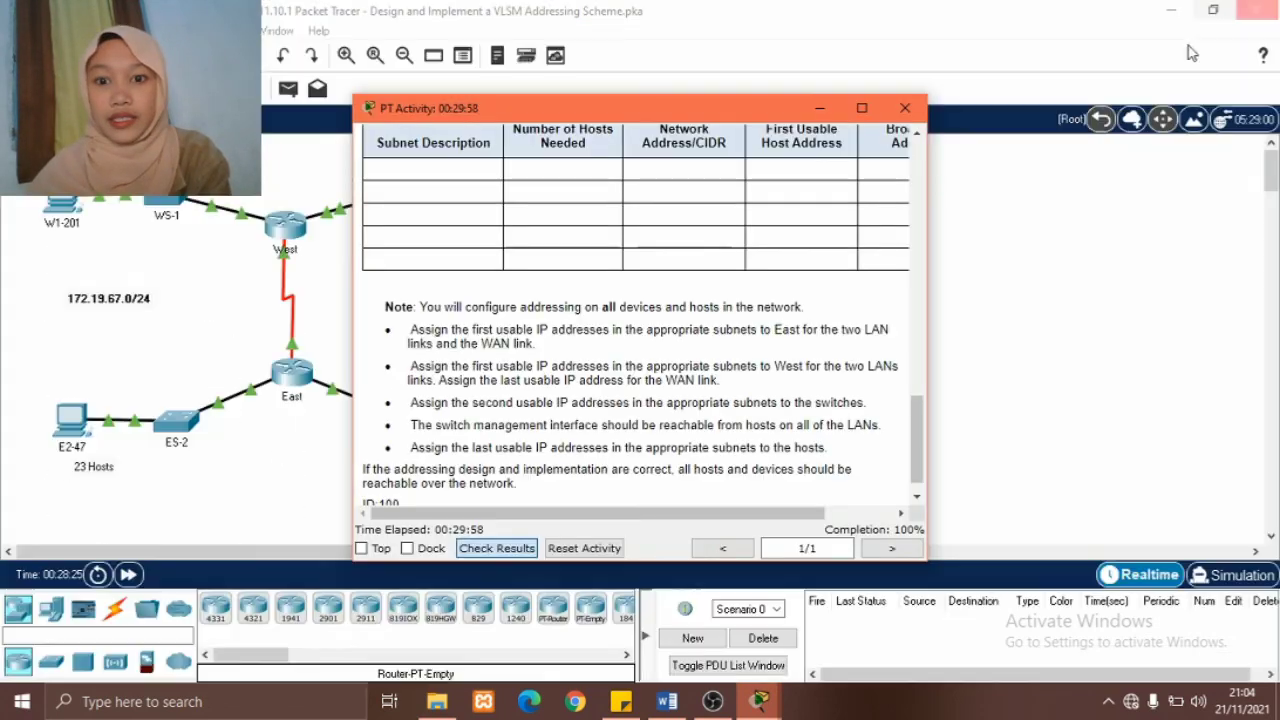